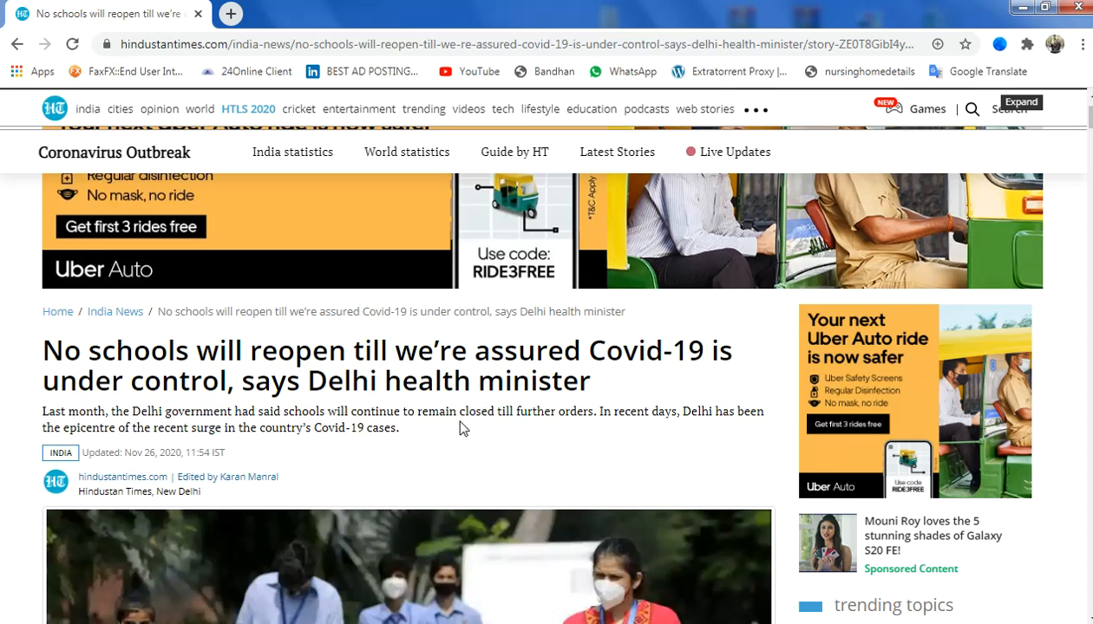
- Read through the Hindustan Times article on Delhi school reopening, from the headline to the end and back to the headline
scroll(423, 381, "down", 10)
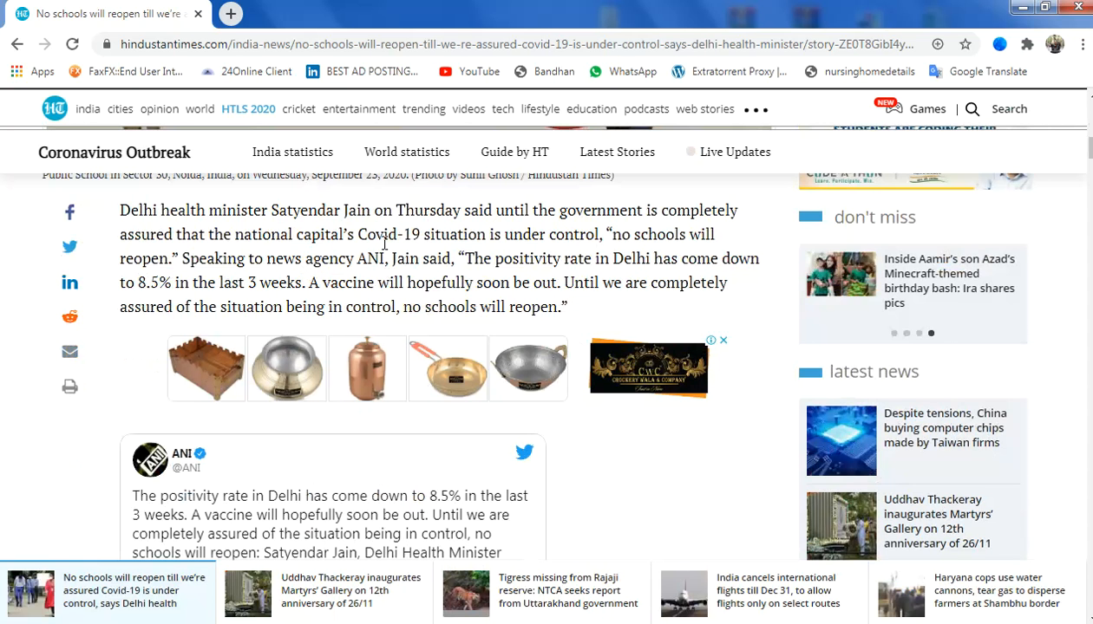
scroll(576, 328, "down", 9)
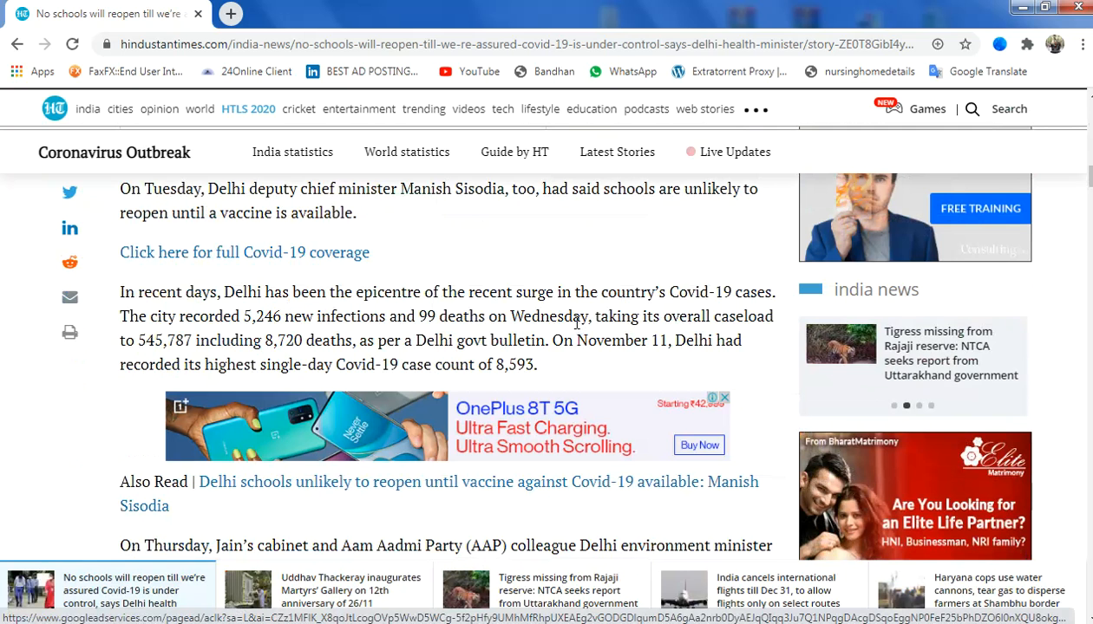
scroll(576, 322, "down", 5)
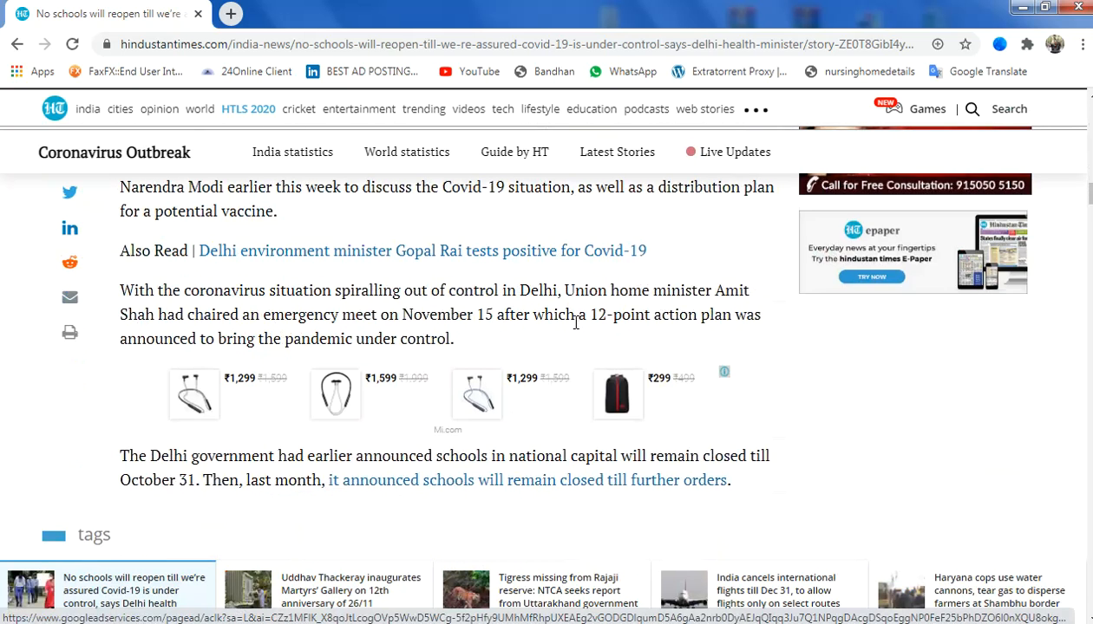
scroll(575, 322, "down", 7)
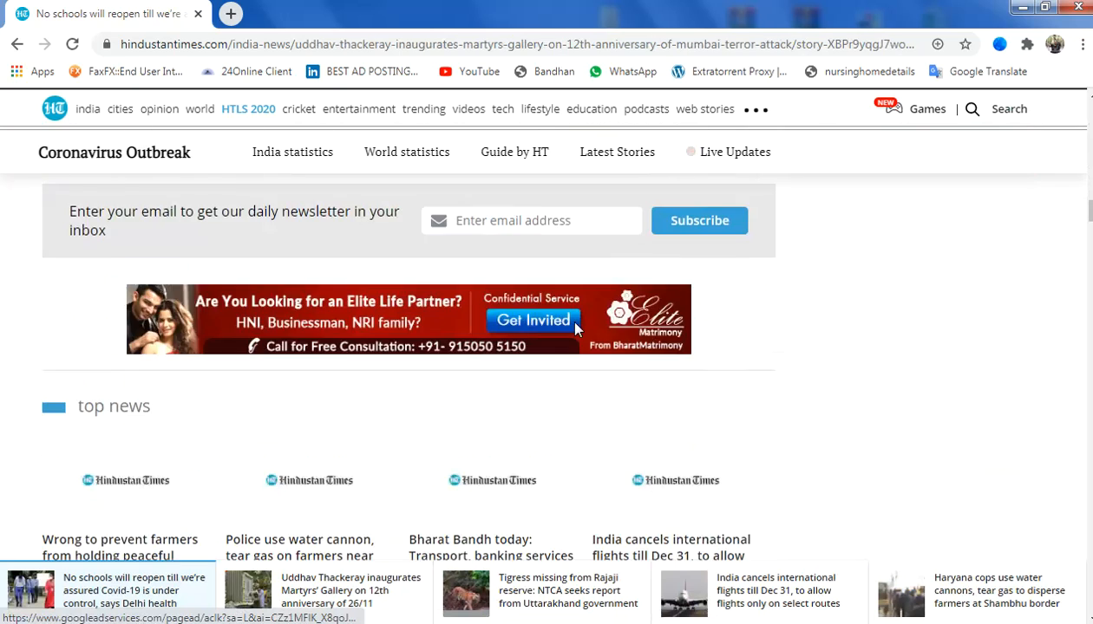
scroll(575, 328, "up", 8)
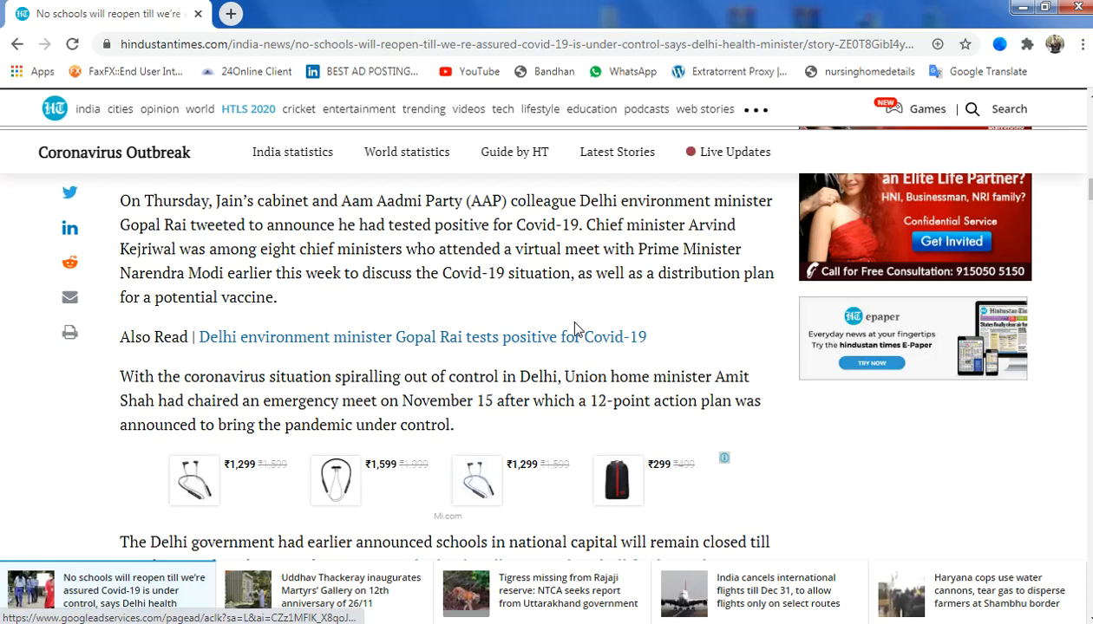
scroll(575, 330, "up", 8)
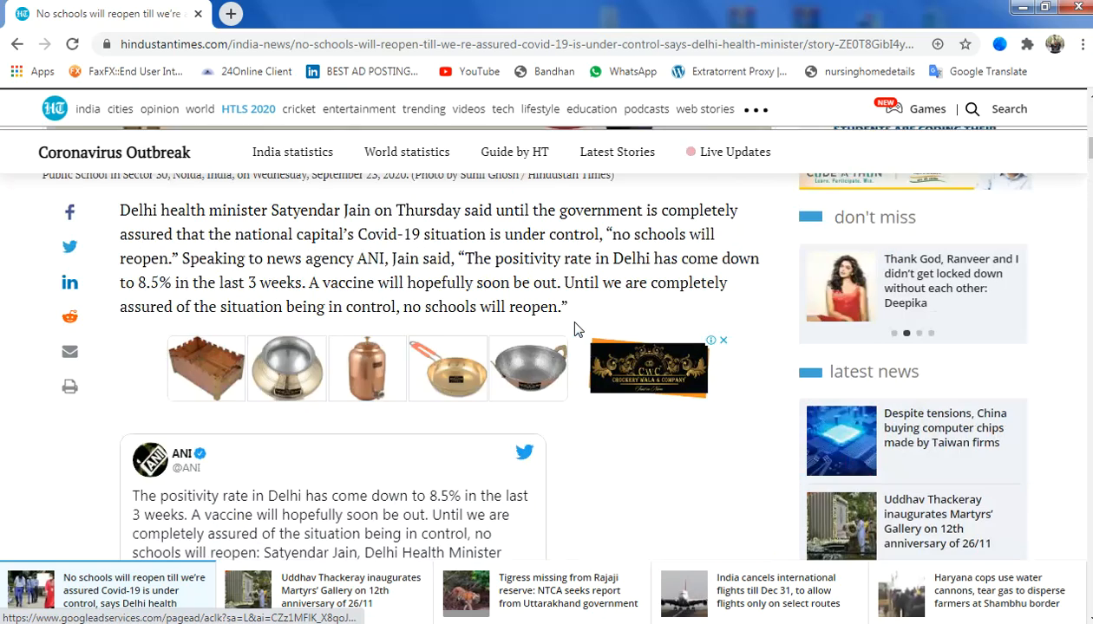
scroll(458, 306, "up", 3)
scroll(250, 367, "up", 8)
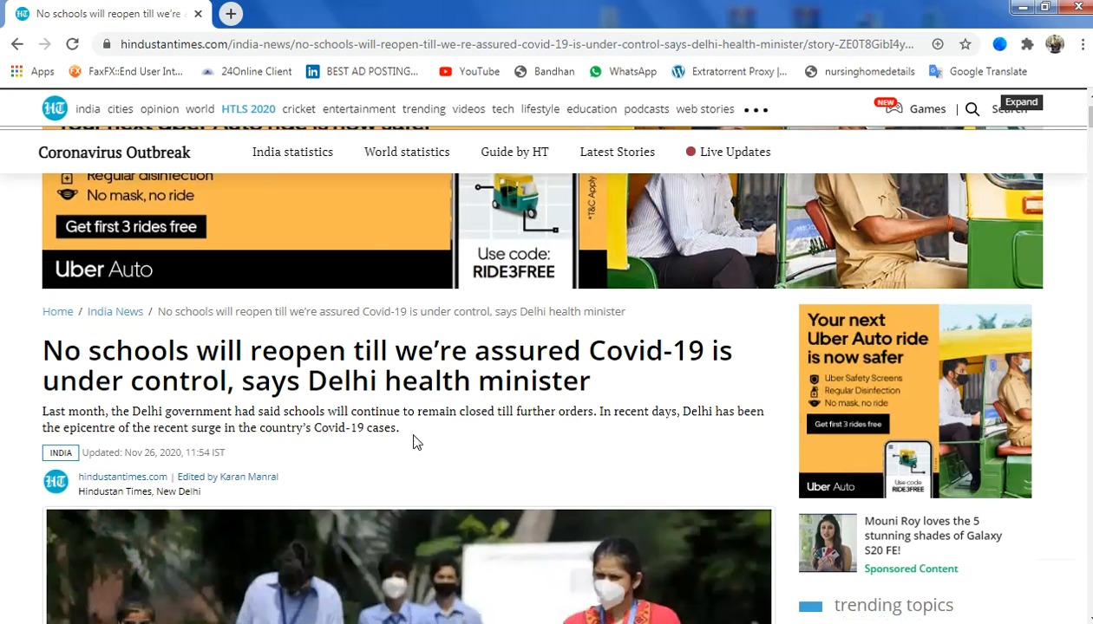
scroll(386, 437, "down", 1)
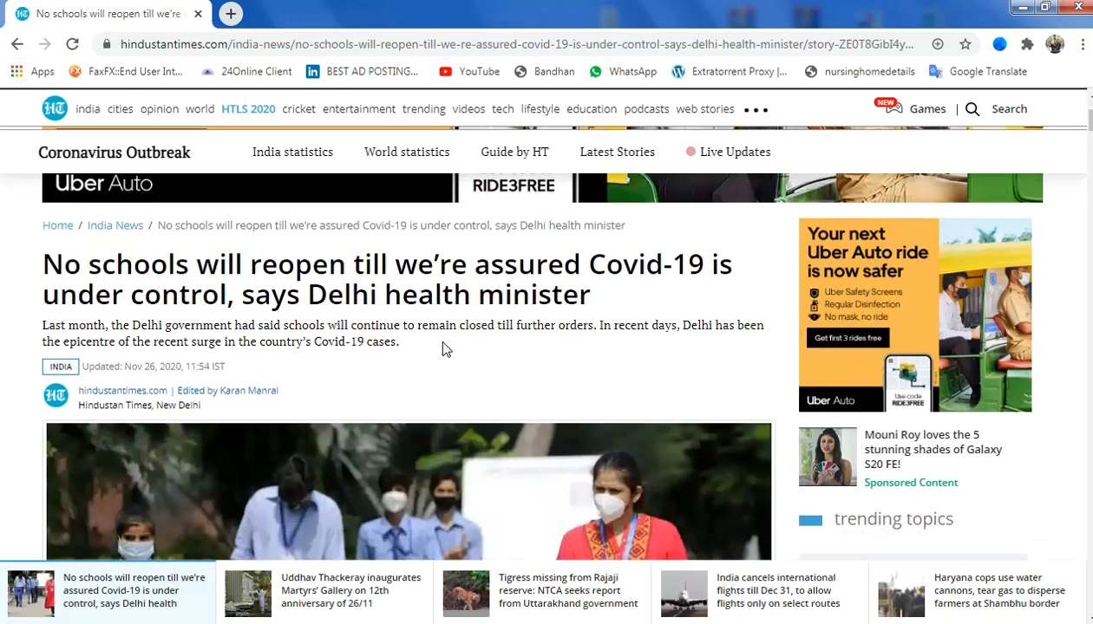
scroll(425, 343, "down", 6)
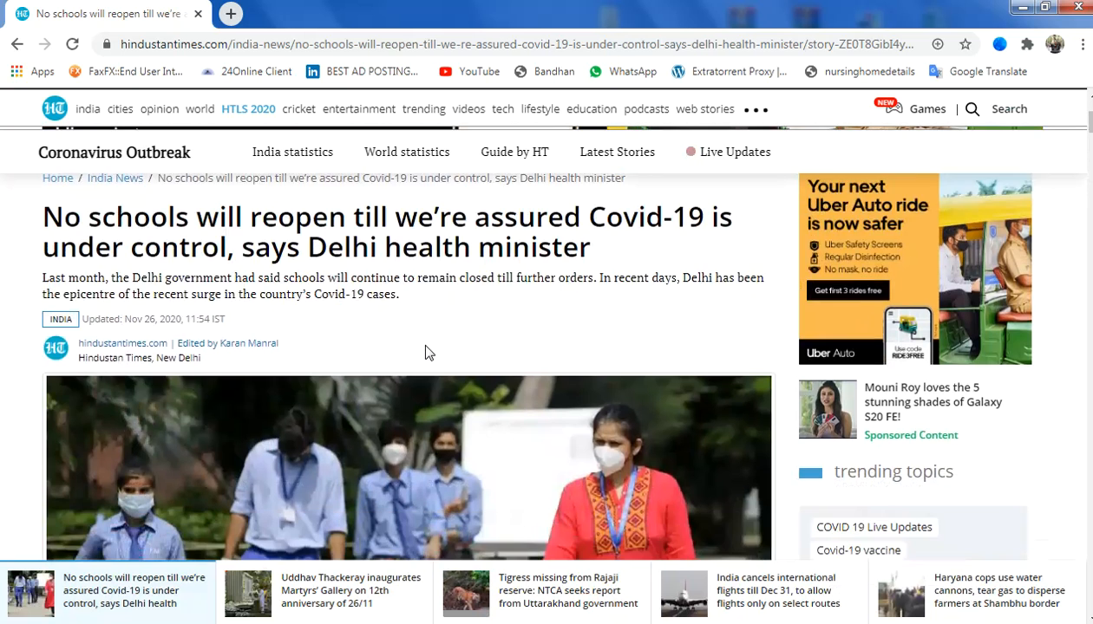
scroll(365, 408, "up", 3)
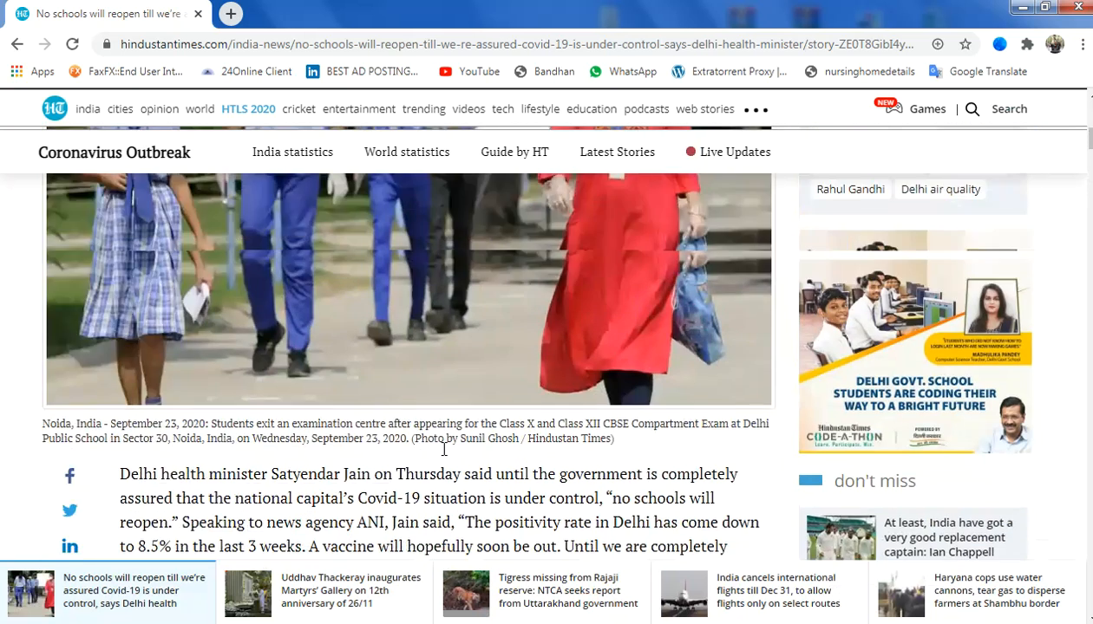
scroll(513, 355, "up", 2)
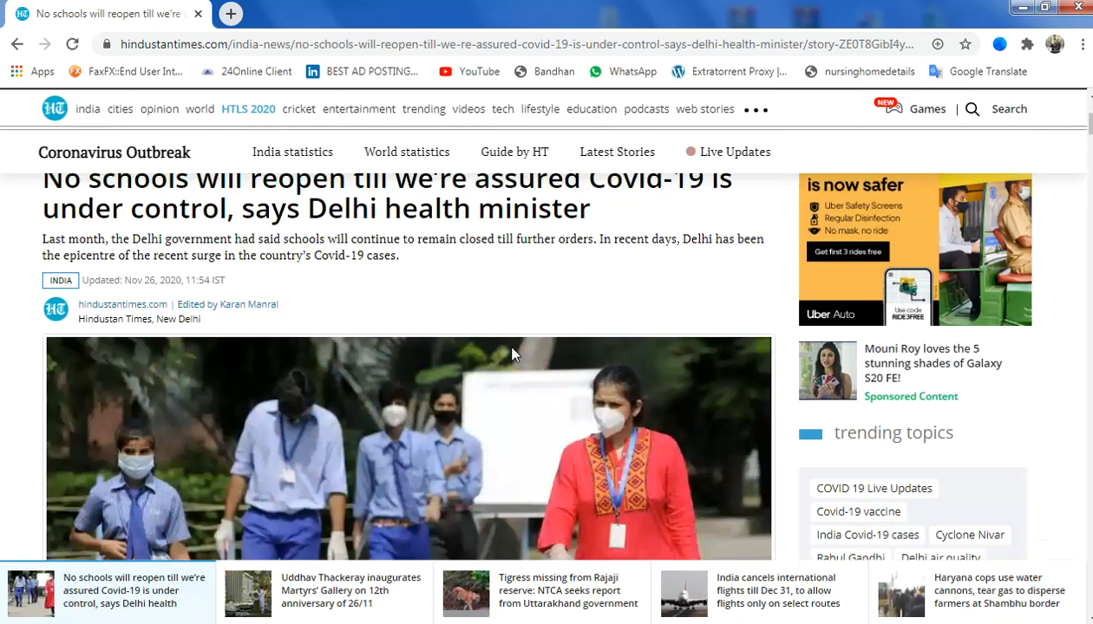
scroll(512, 353, "down", 1)
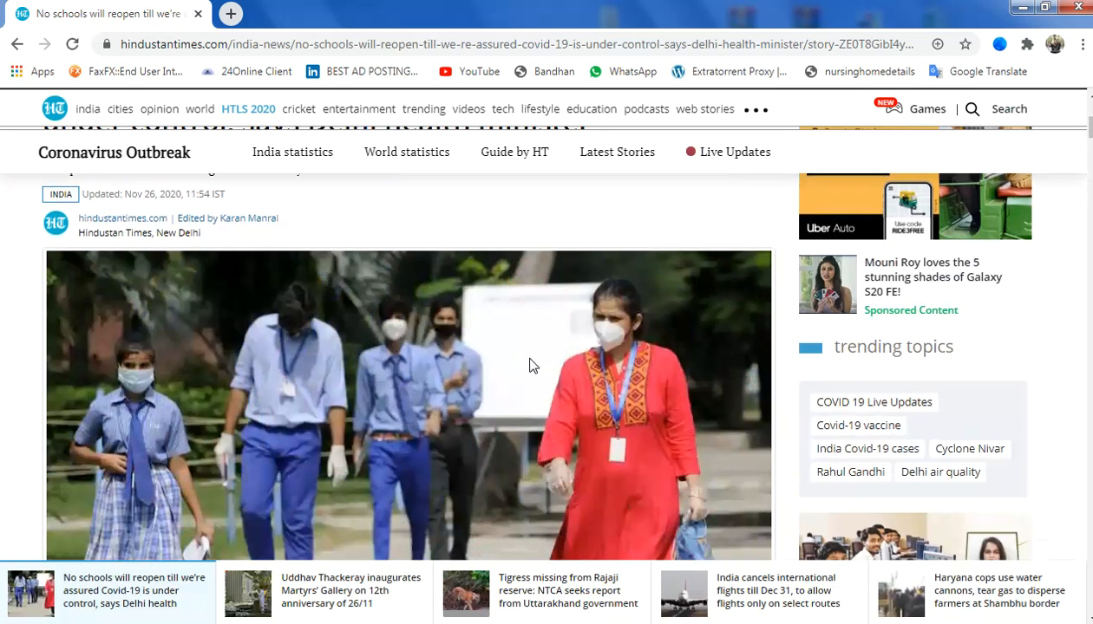
scroll(531, 365, "down", 2)
scroll(408, 384, "up", 3)
scroll(235, 294, "up", 1)
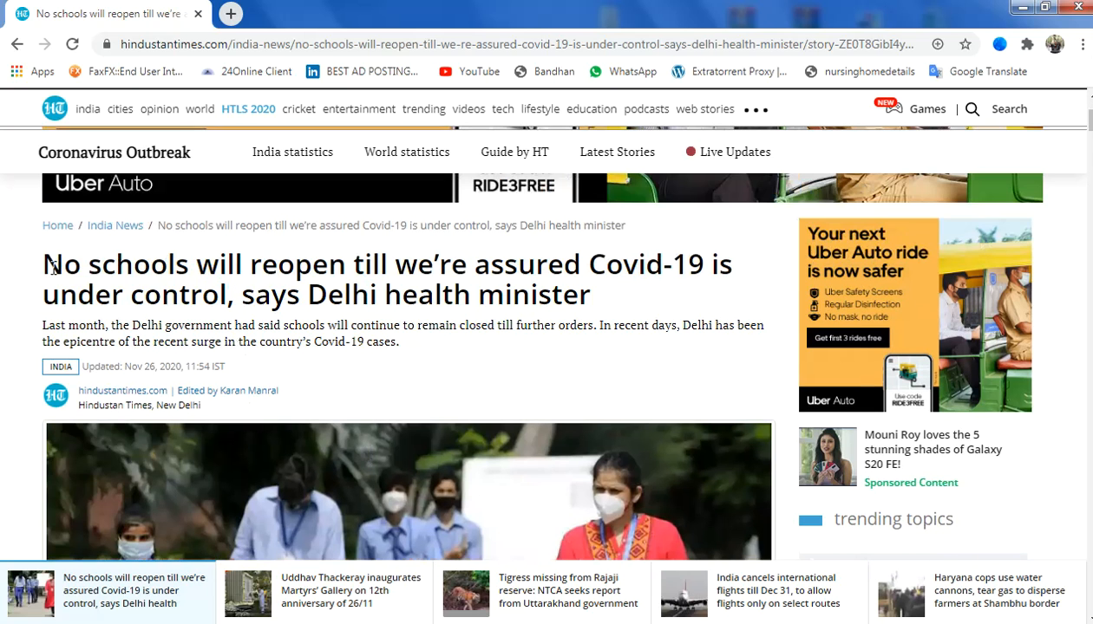
- Copy the article's headline together with the summary paragraph directly below it
left_click_drag(45, 264, 627, 351)
key("ctrl+c")
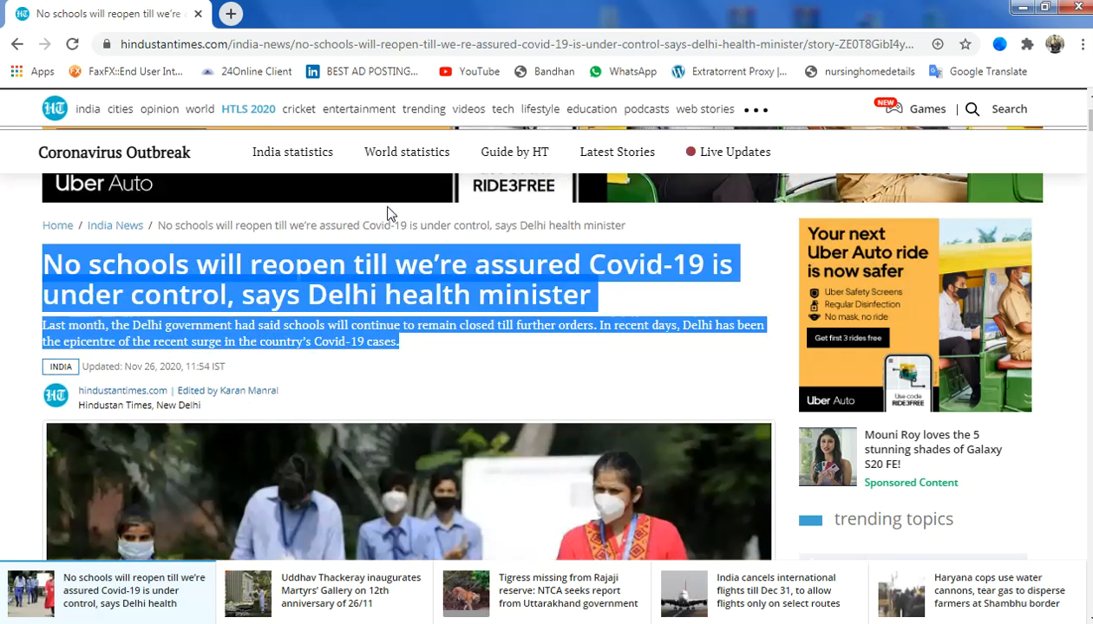
right_click(318, 283)
left_click(334, 299)
- Launch Word by running winword, create a blank document and paste the copied headline and summary into it
key("super+r")
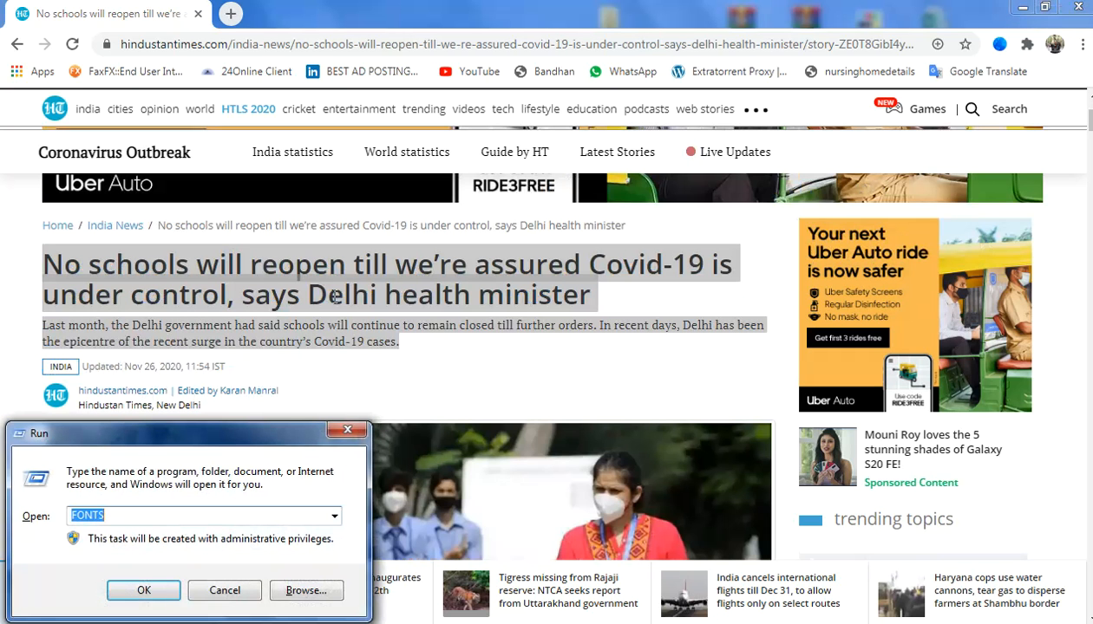
type("wi")
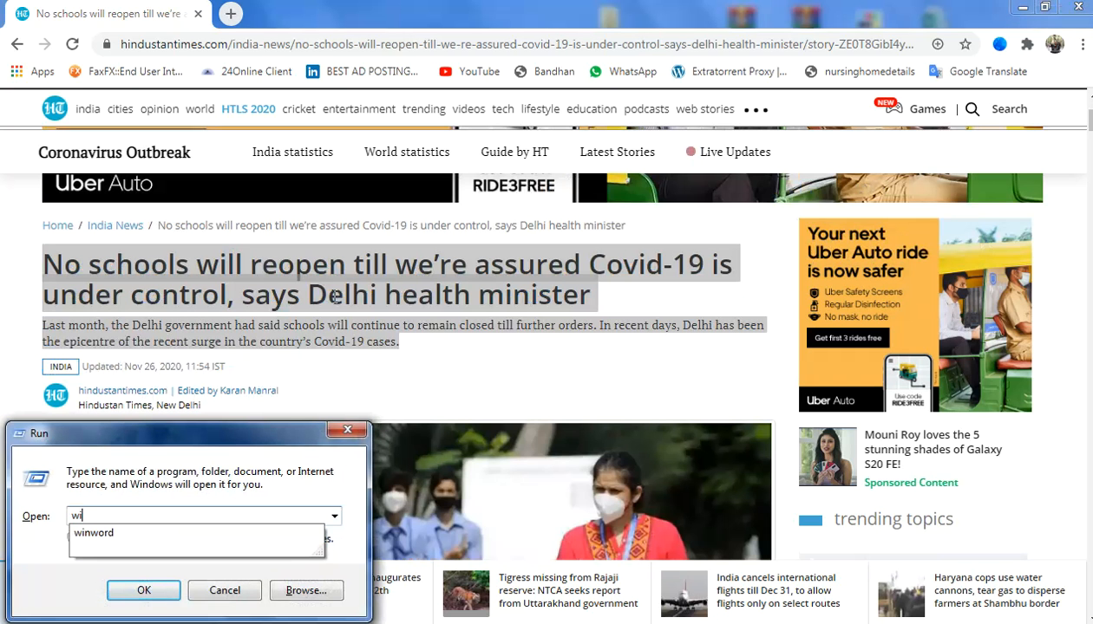
type("n")
key("Down")
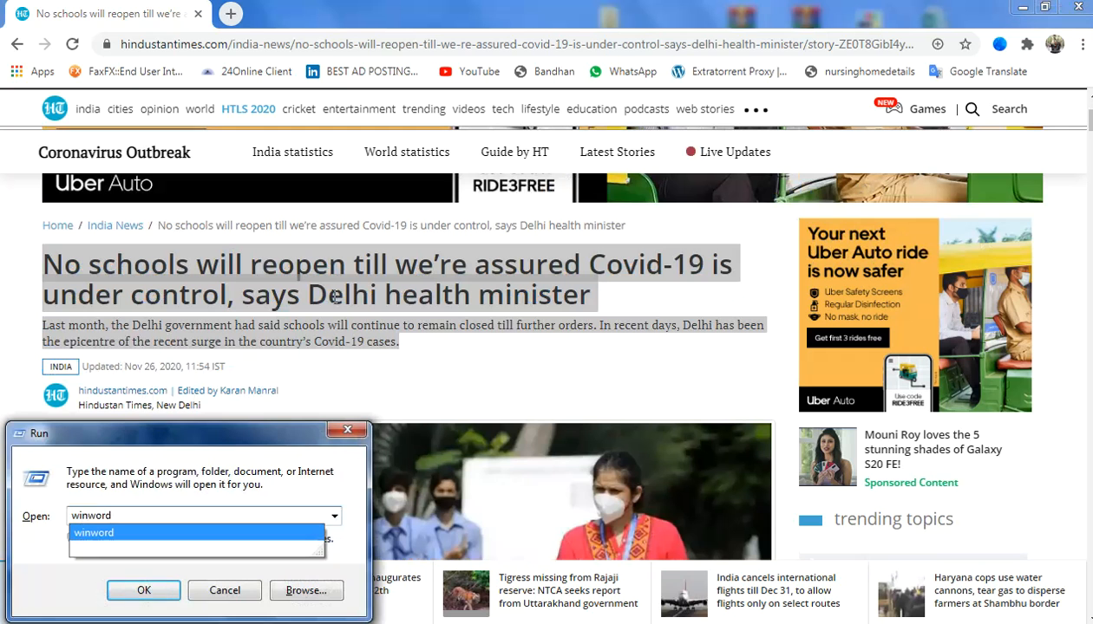
key("Return")
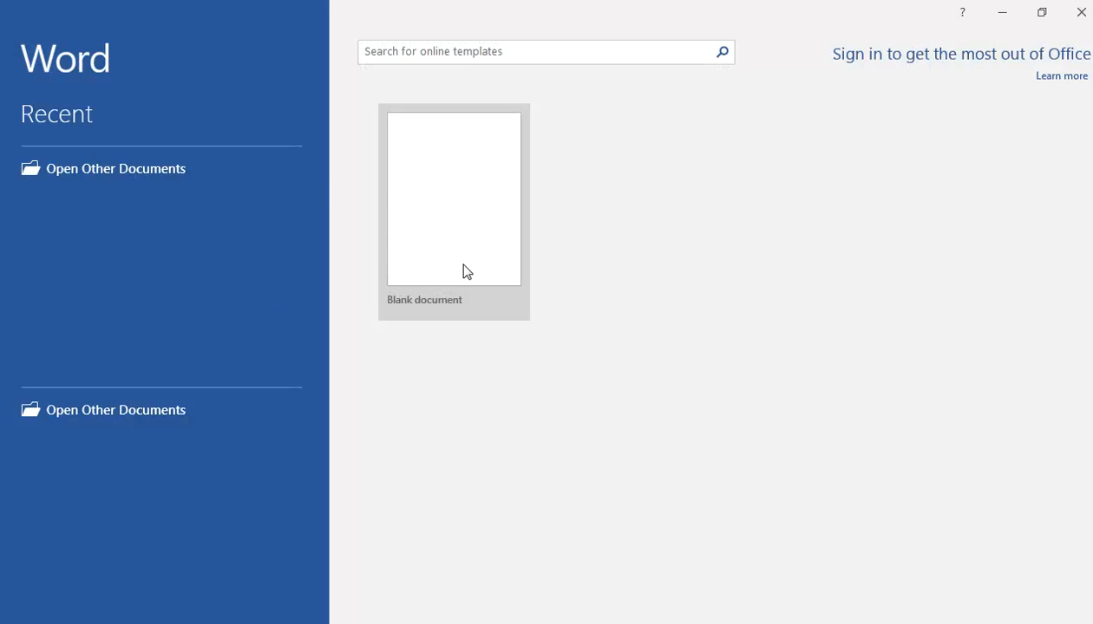
left_click(469, 206)
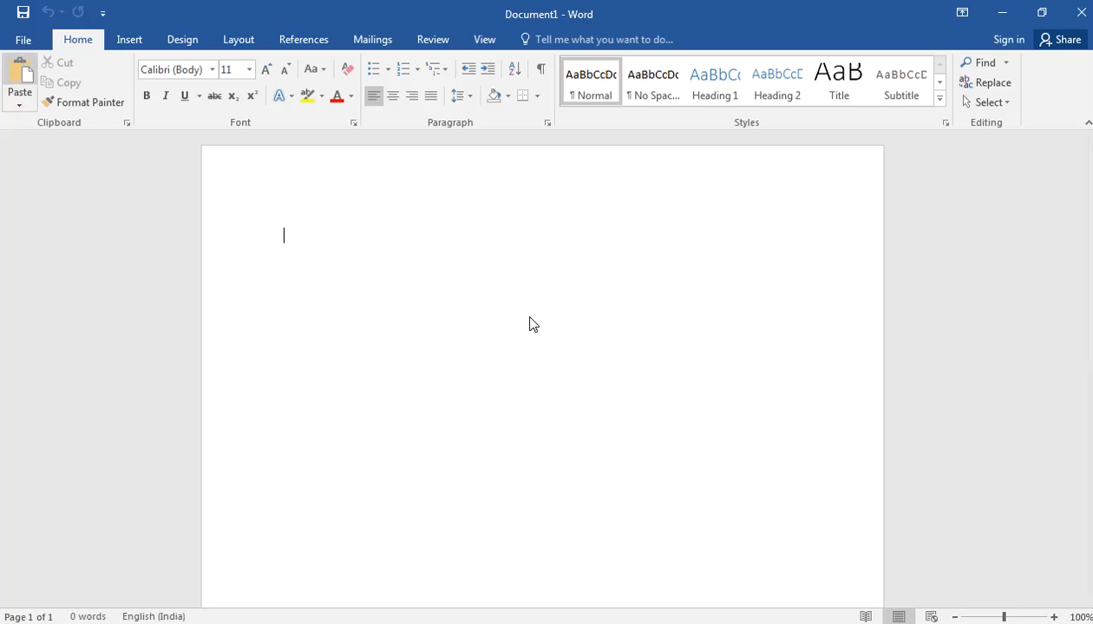
key("ctrl+v")
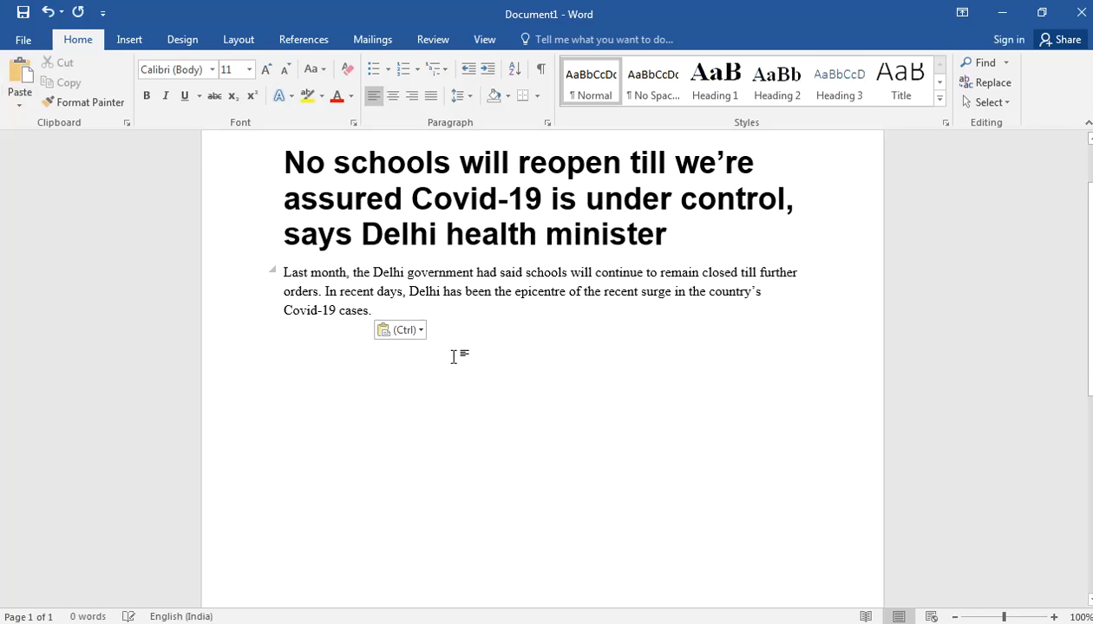
- Copy the article's paragraph starting "Delhi health minister" from the browser and paste it below the summary in Word, followed by a new line
key("alt+Tab")
scroll(365, 320, "down", 7)
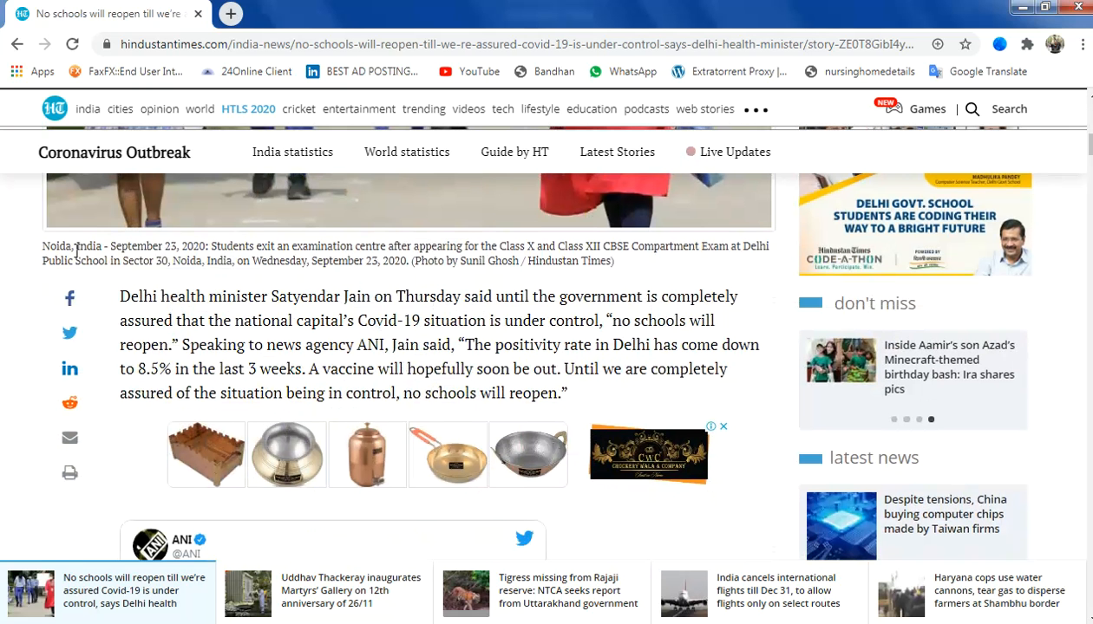
triple_click(77, 252)
left_click(171, 298)
left_click_drag(123, 296, 570, 402)
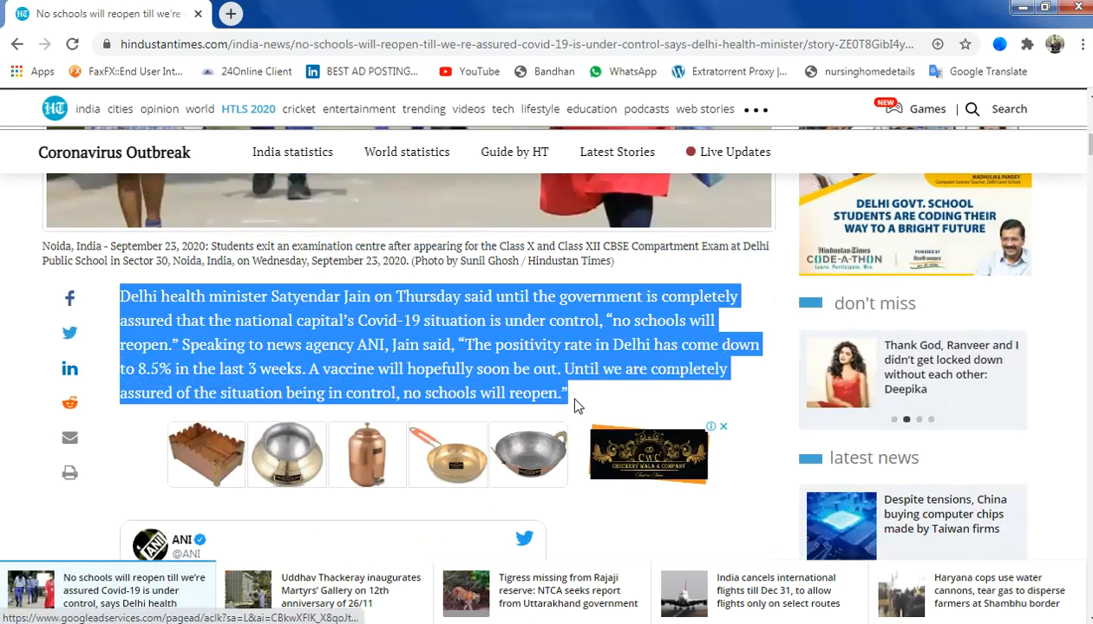
key("ctrl+c")
key("alt+Tab")
key("ctrl+v")
key("Return")
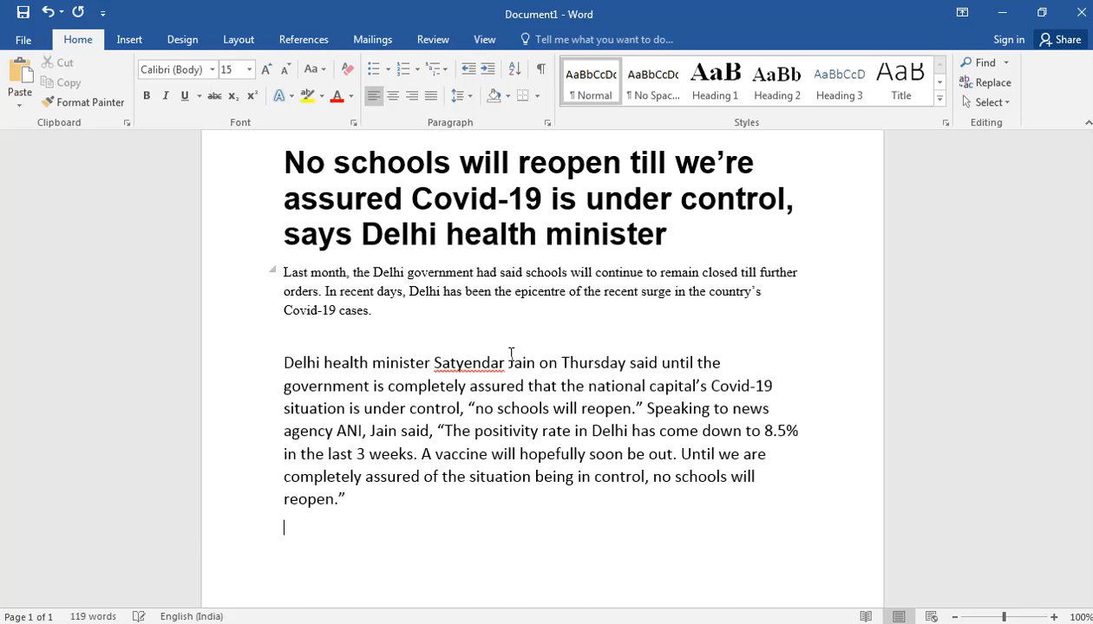
- Switch back to the article in the browser and locate the text that follows the embedded ANI tweet
key("alt+Tab")
scroll(509, 353, "down", 3)
scroll(509, 353, "down", 6)
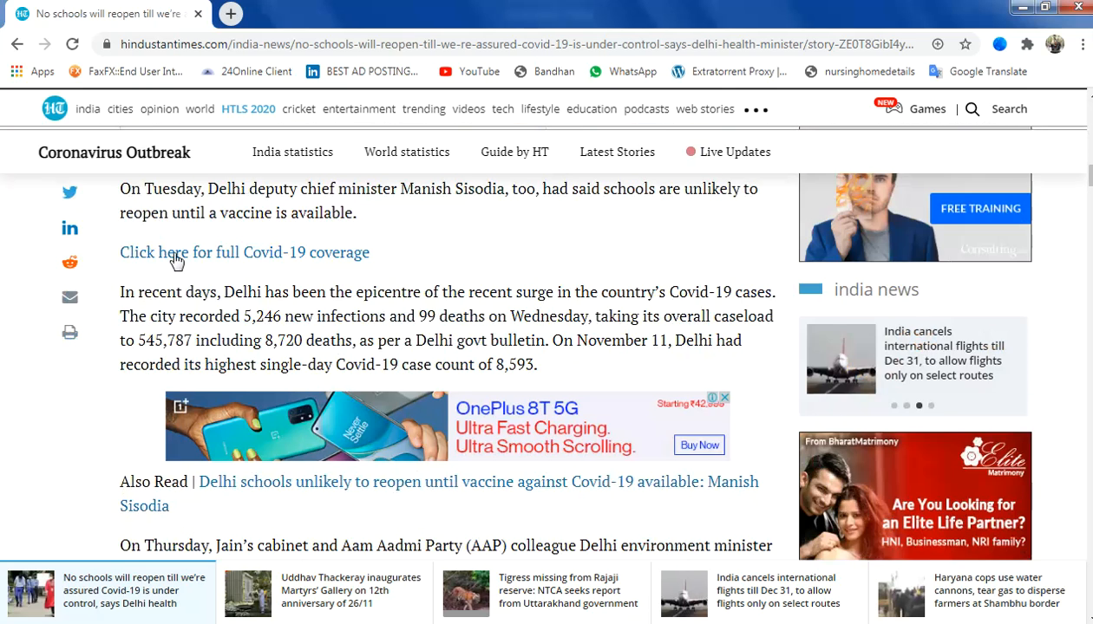
scroll(175, 262, "up", 8)
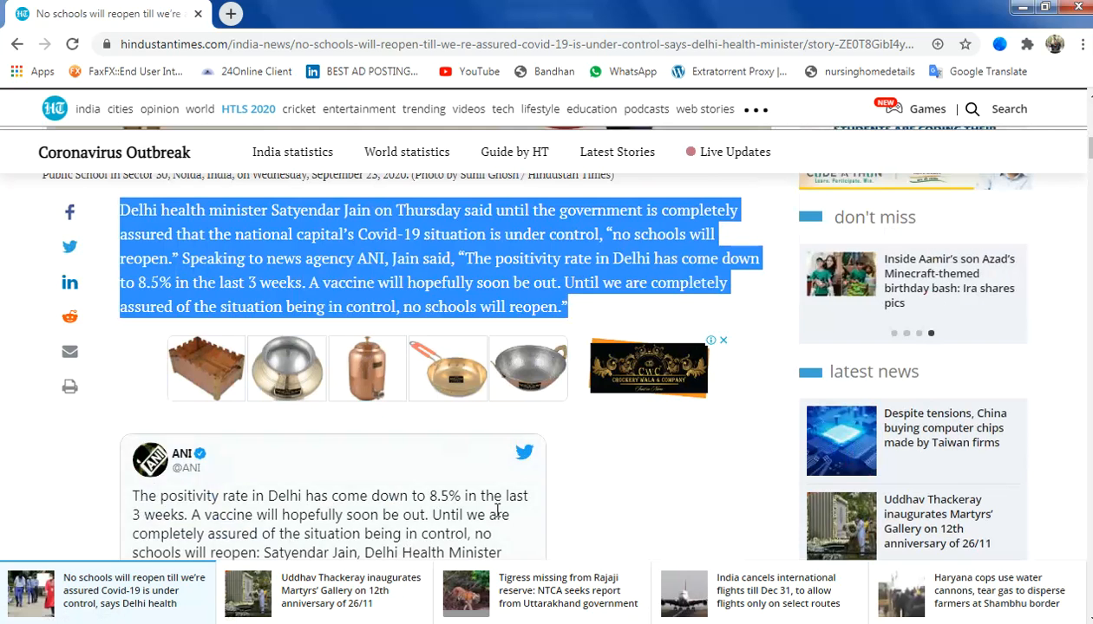
scroll(433, 391, "down", 3)
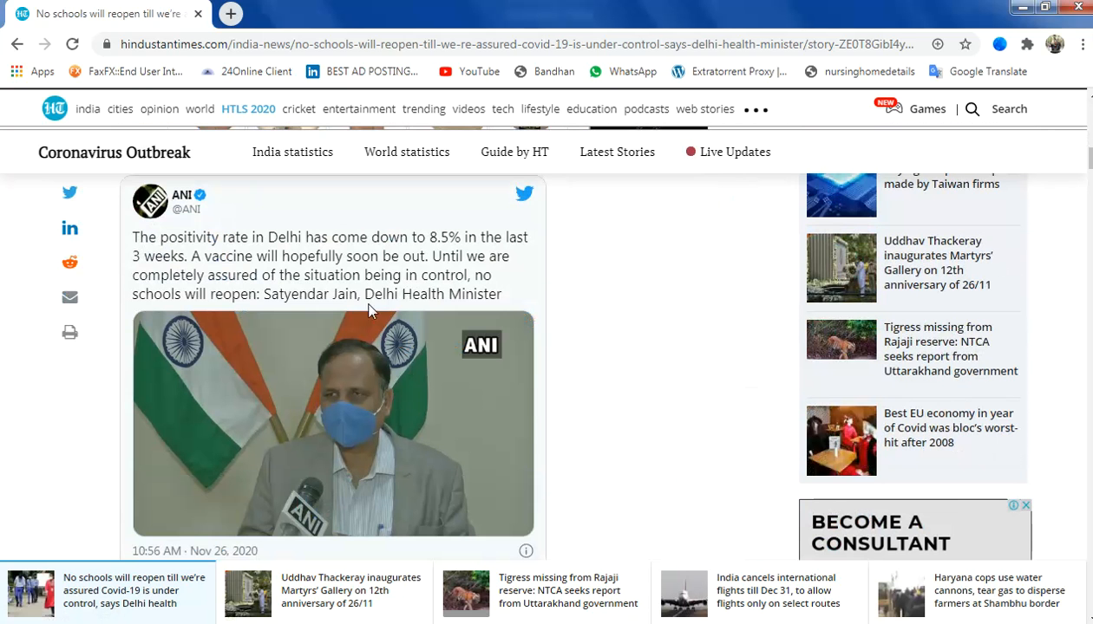
scroll(359, 350, "down", 3)
scroll(125, 346, "down", 1)
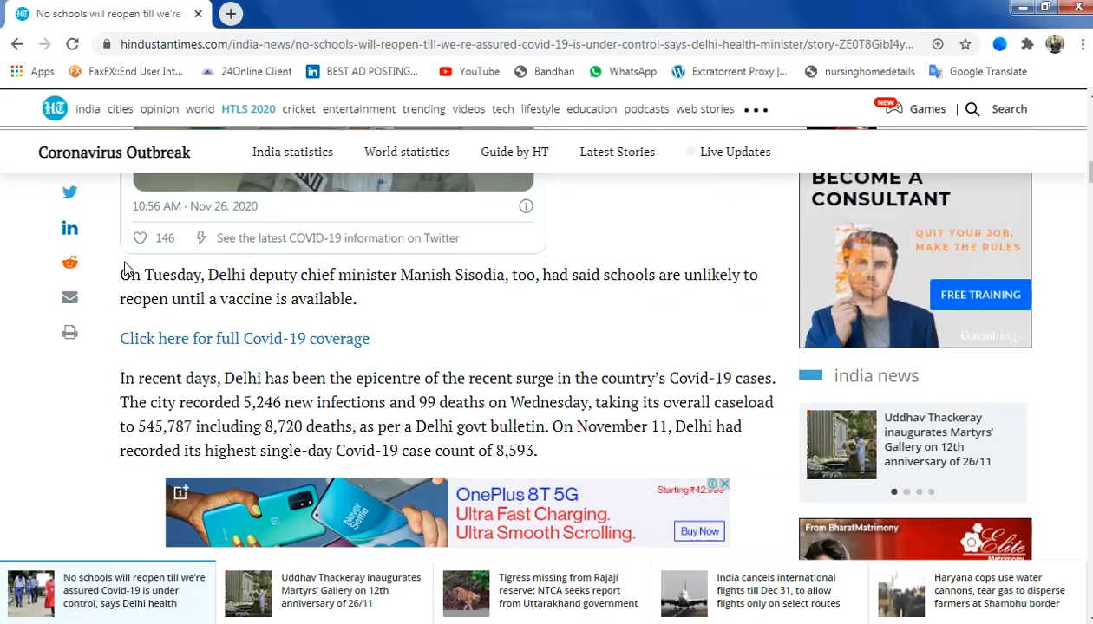
double_click(128, 275)
left_click_drag(149, 295, 577, 453)
scroll(543, 414, "down", 3)
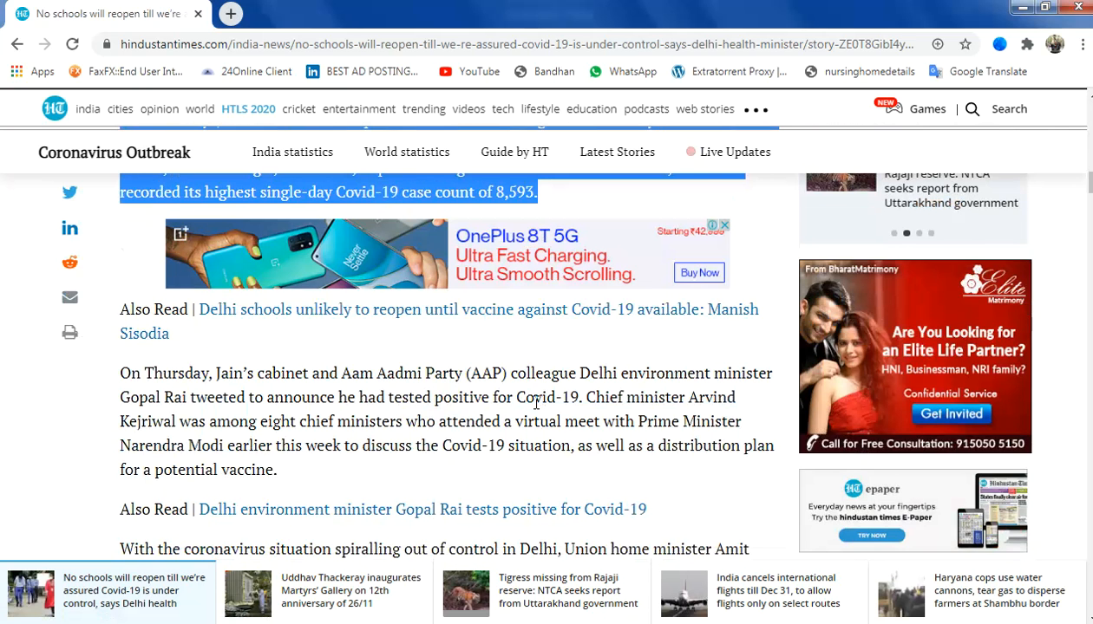
scroll(536, 403, "up", 3)
left_click(126, 276)
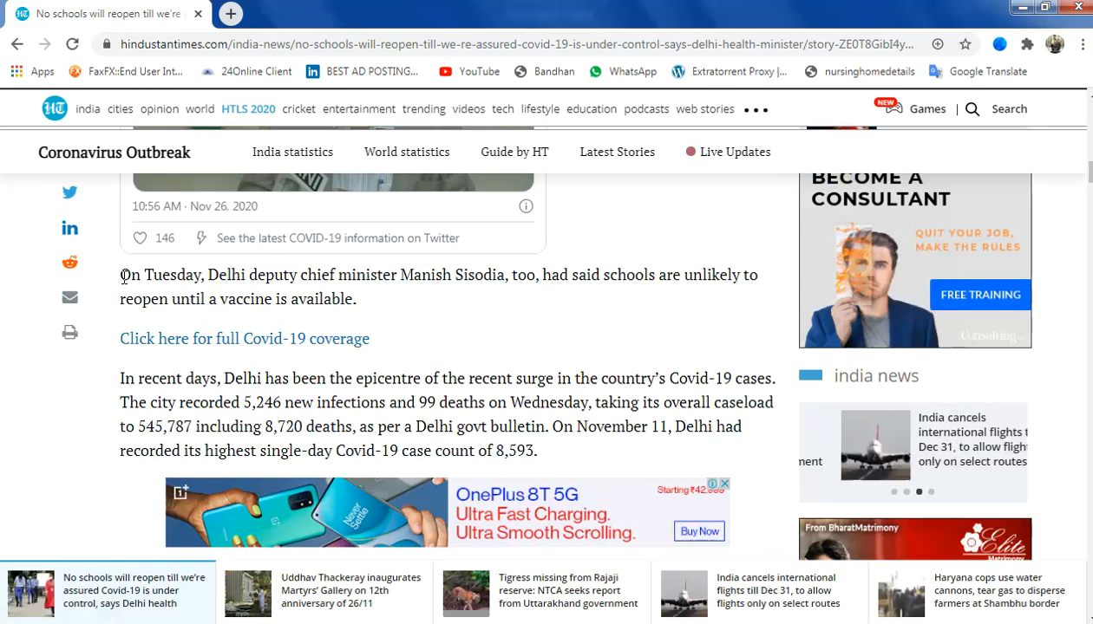
- Copy the article text from "On Tuesday" through "case count of 8,593" and paste it at the end of the Word document, adding a new line
left_click_drag(126, 276, 546, 444)
right_click(484, 378)
left_click(495, 387)
key("alt+Tab")
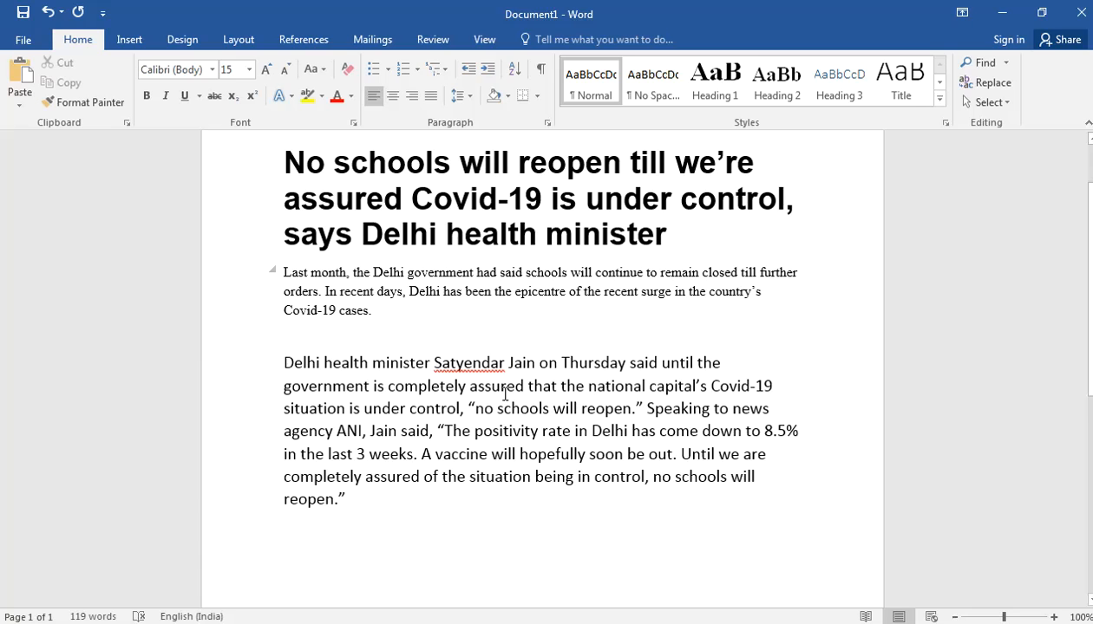
key("ctrl+v")
key("Return")
- Switch back to the article in the browser and locate the paragraph that follows the "case count of 8,593" text
key("alt+Tab")
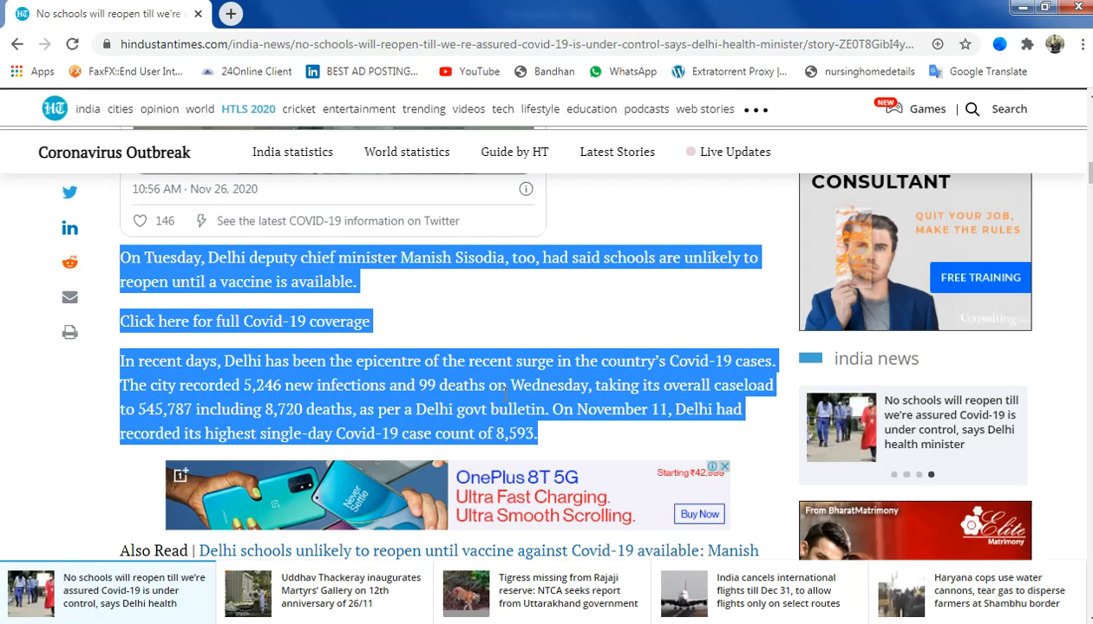
scroll(508, 395, "down", 1)
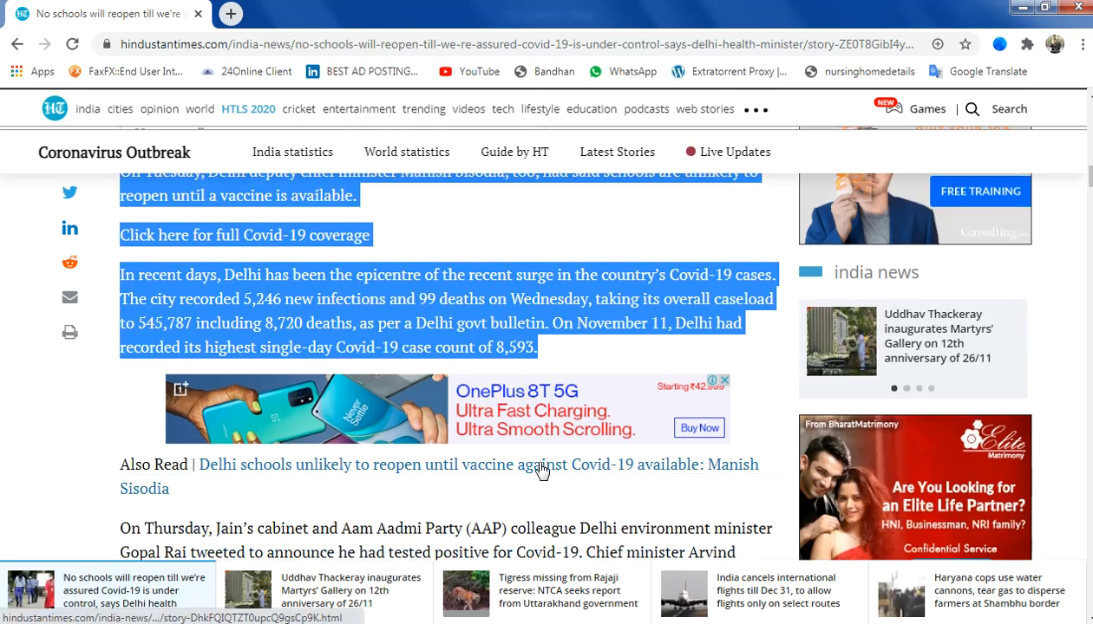
scroll(542, 471, "down", 2)
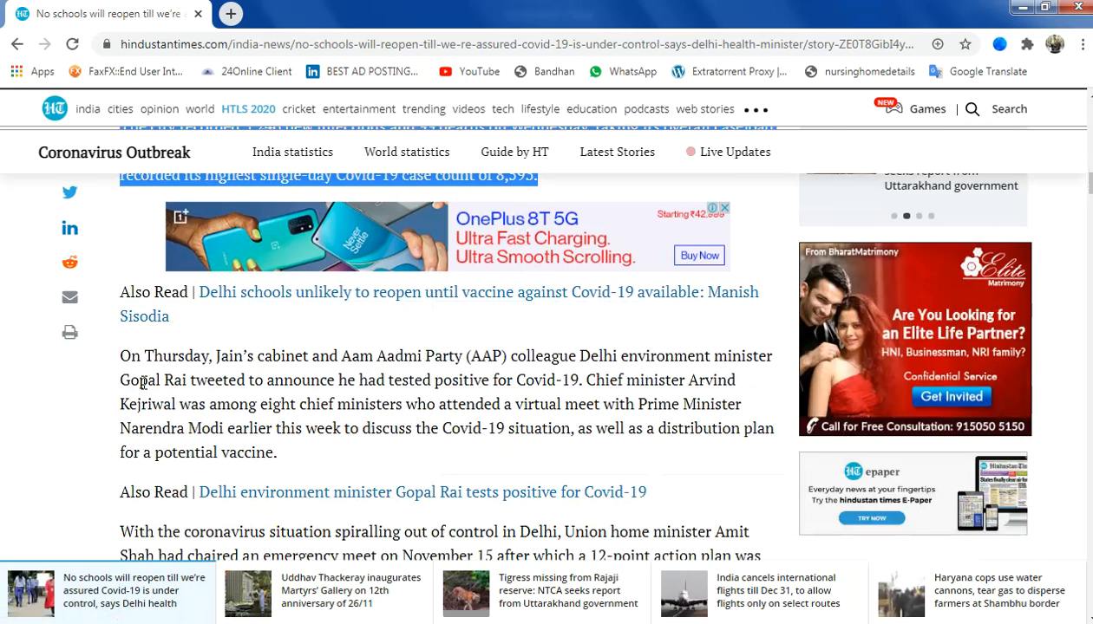
scroll(143, 382, "up", 1)
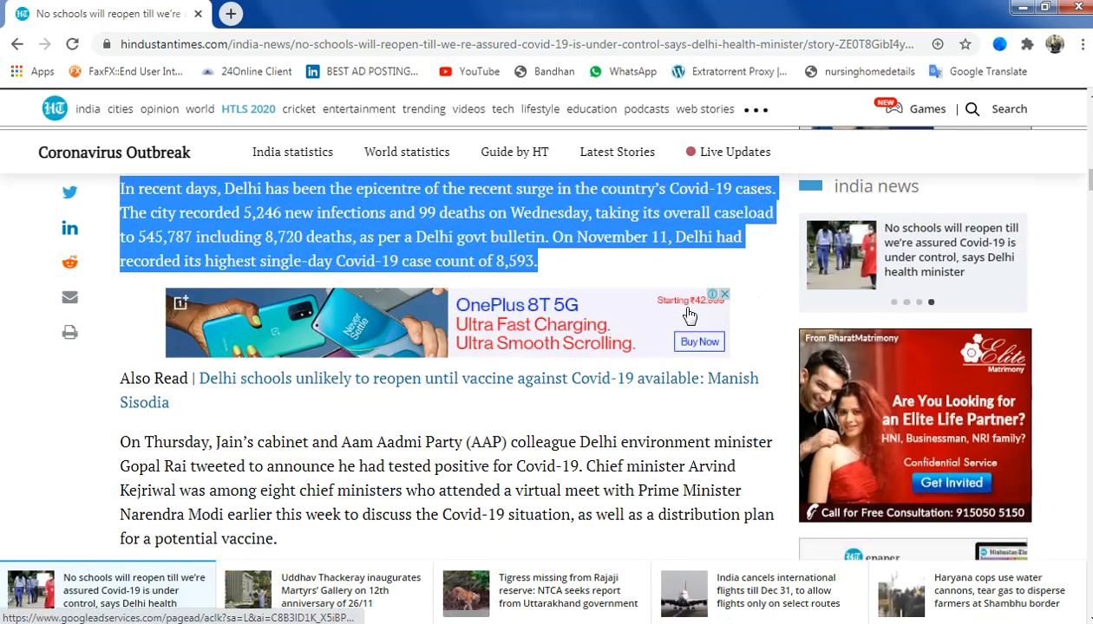
left_click(206, 230)
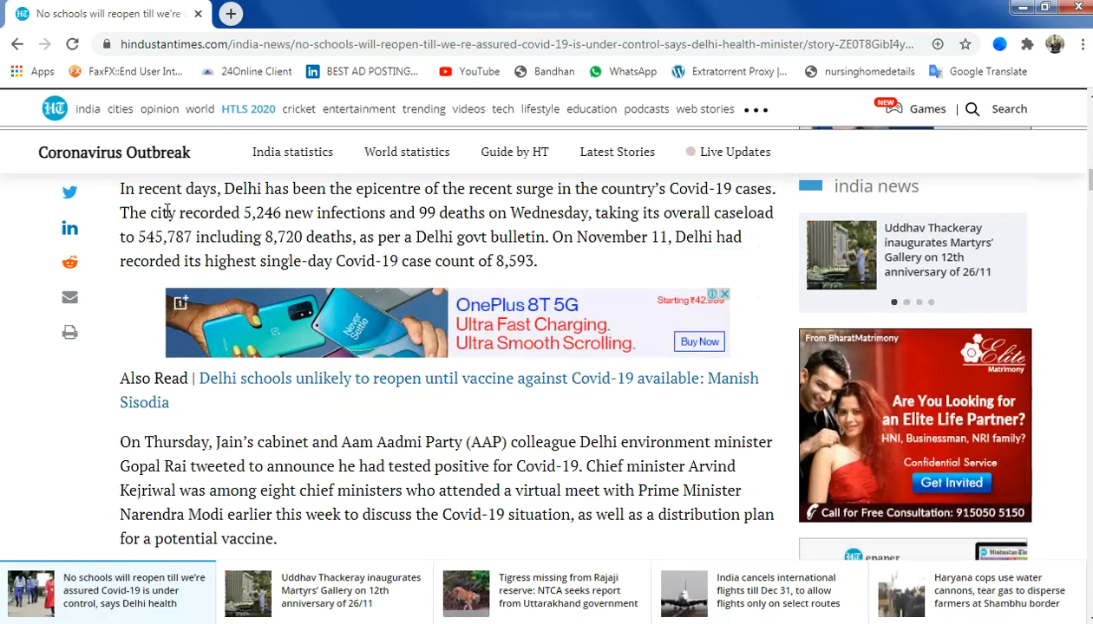
left_click_drag(126, 194, 774, 487)
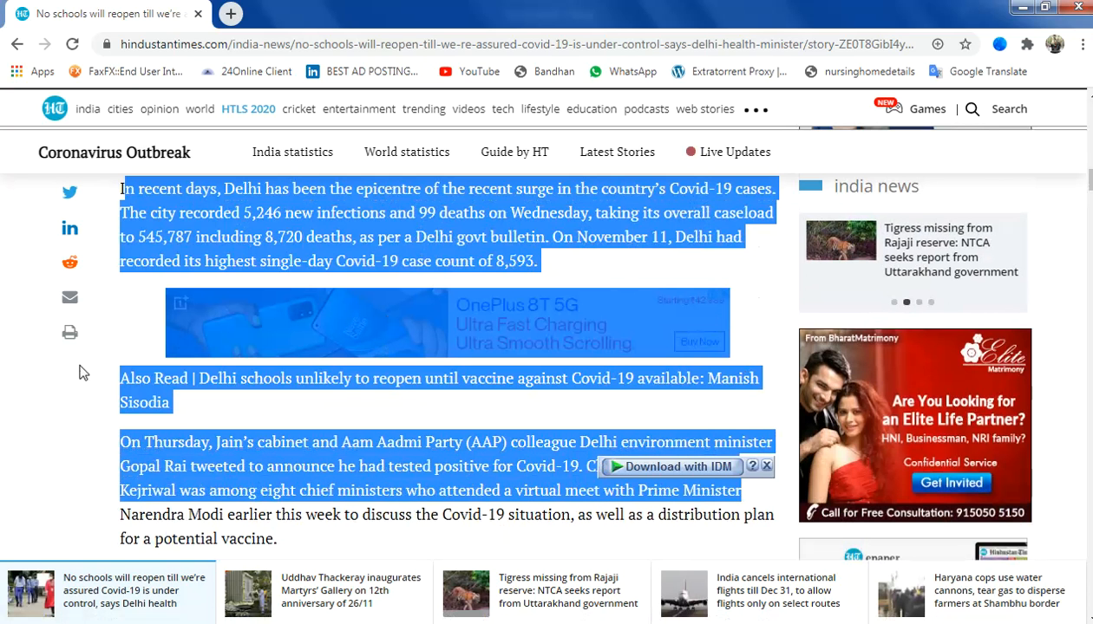
left_click(302, 433)
left_click_drag(121, 442, 451, 522)
scroll(451, 522, "down", 2)
left_click(137, 296)
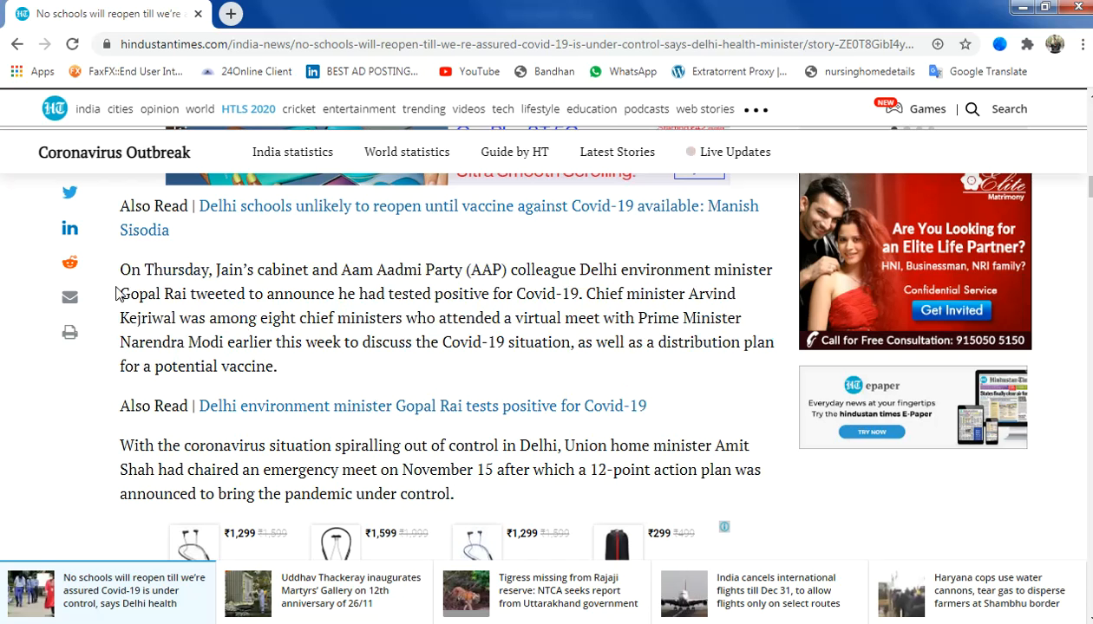
- Copy the article text from "On Thursday" through "bring the pandemic under control" and paste it at the end of the Word document
left_click_drag(119, 271, 463, 505)
scroll(440, 444, "down", 4)
scroll(440, 444, "up", 2)
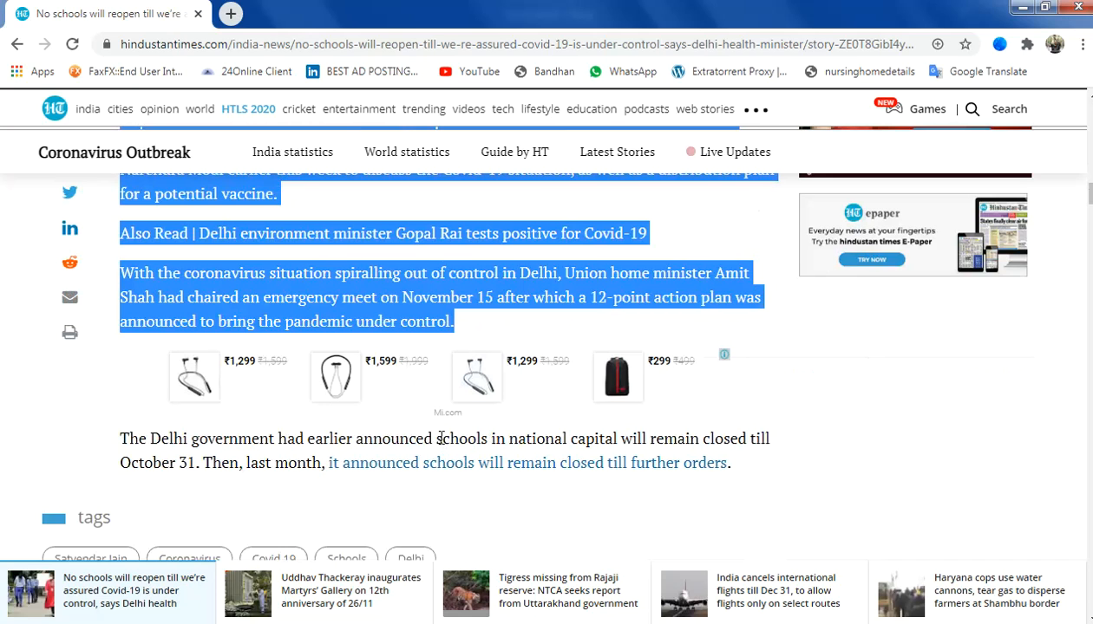
key("ctrl+c")
key("alt+Tab")
key("ctrl+v")
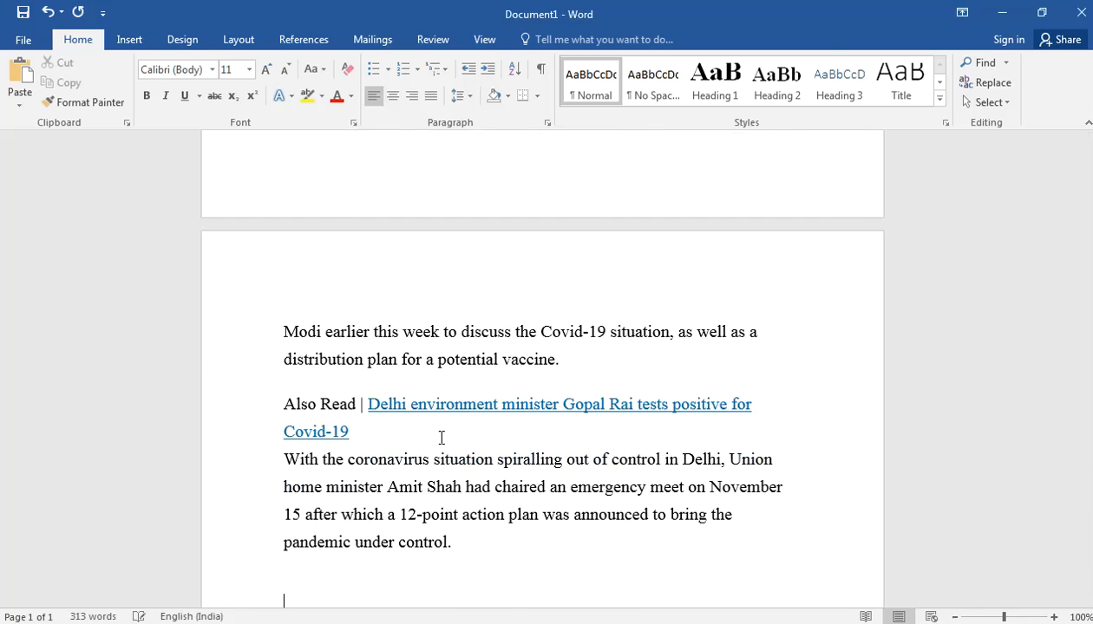
- Copy the article's closing paragraph starting "The Delhi government had earlier announced" from the browser and paste it at the end of the Word document
key("alt+Tab")
scroll(129, 403, "down", 1)
left_click_drag(119, 357, 815, 395)
left_click(122, 352)
left_click_drag(119, 353, 753, 382)
key("alt+Tab")
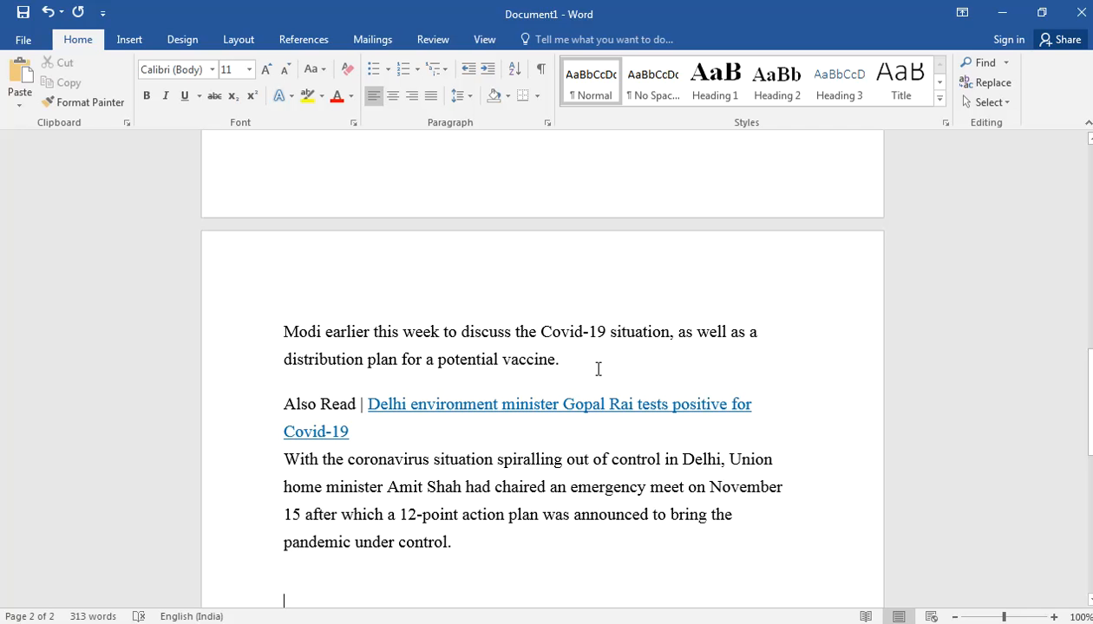
key("ctrl+v")
scroll(511, 362, "up", 15)
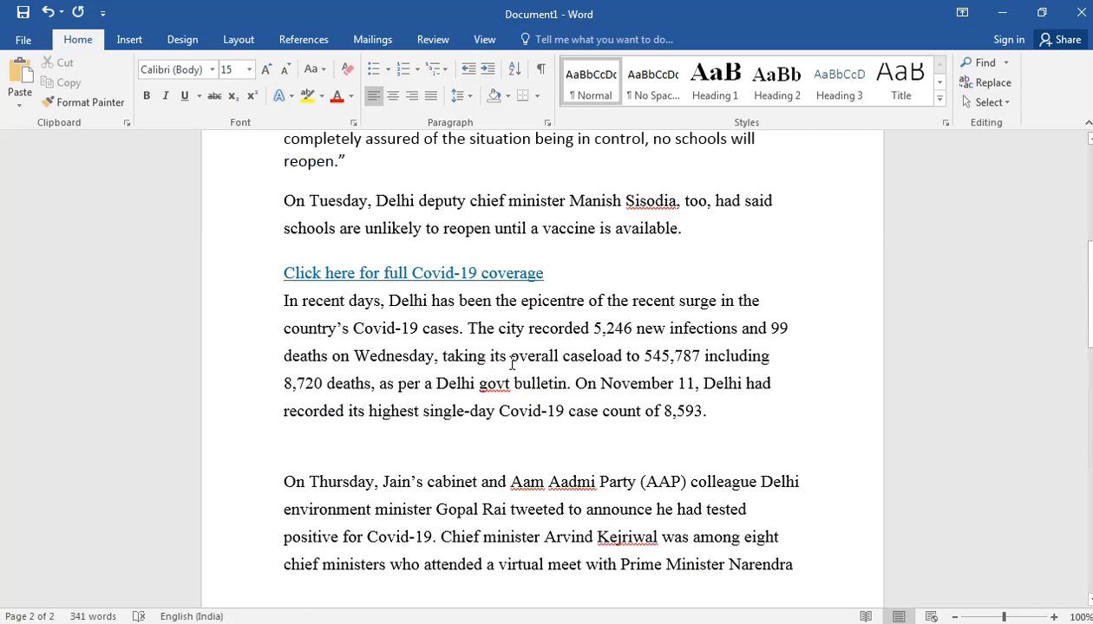
scroll(512, 363, "up", 1)
key("ctrl+a")
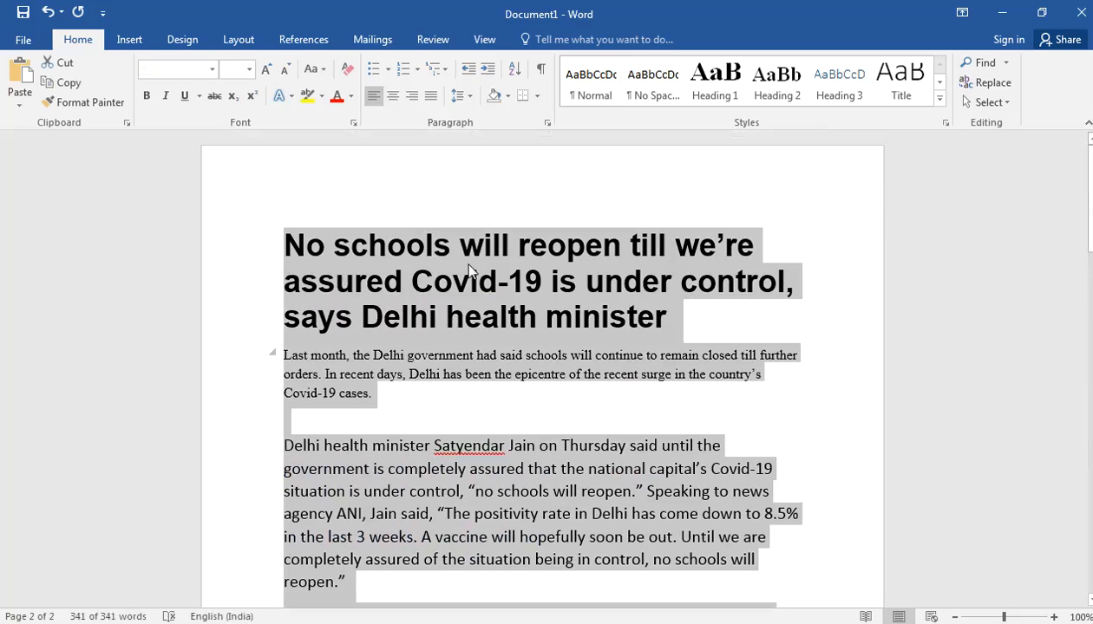
left_click(612, 447)
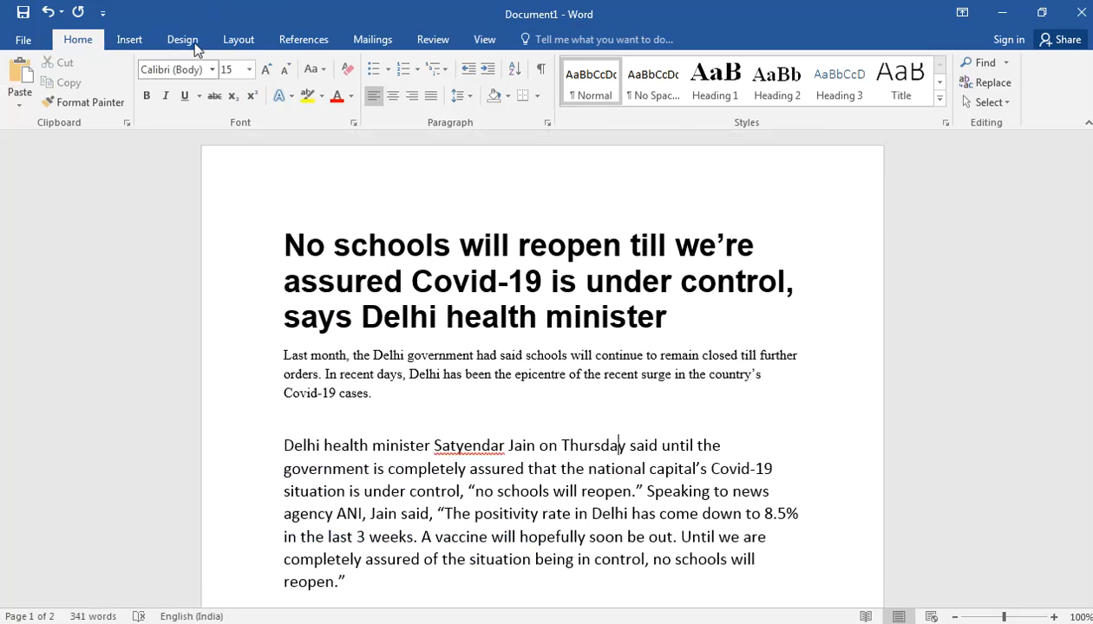
- Set custom top, bottom, left and right page margins of 1 cm for the whole document
left_click(233, 39)
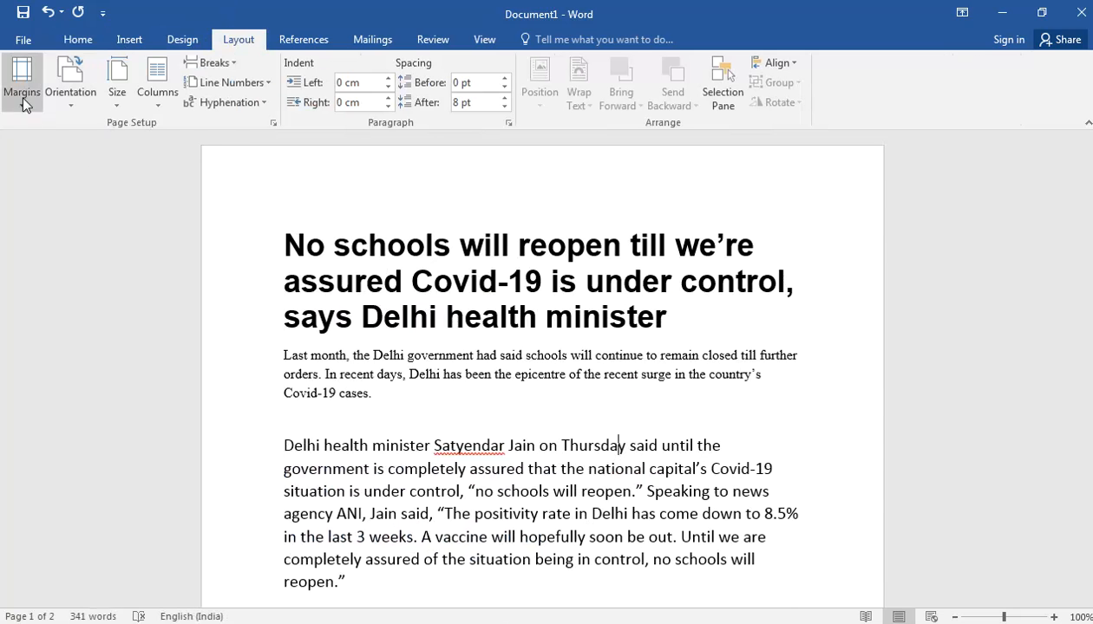
left_click(111, 465)
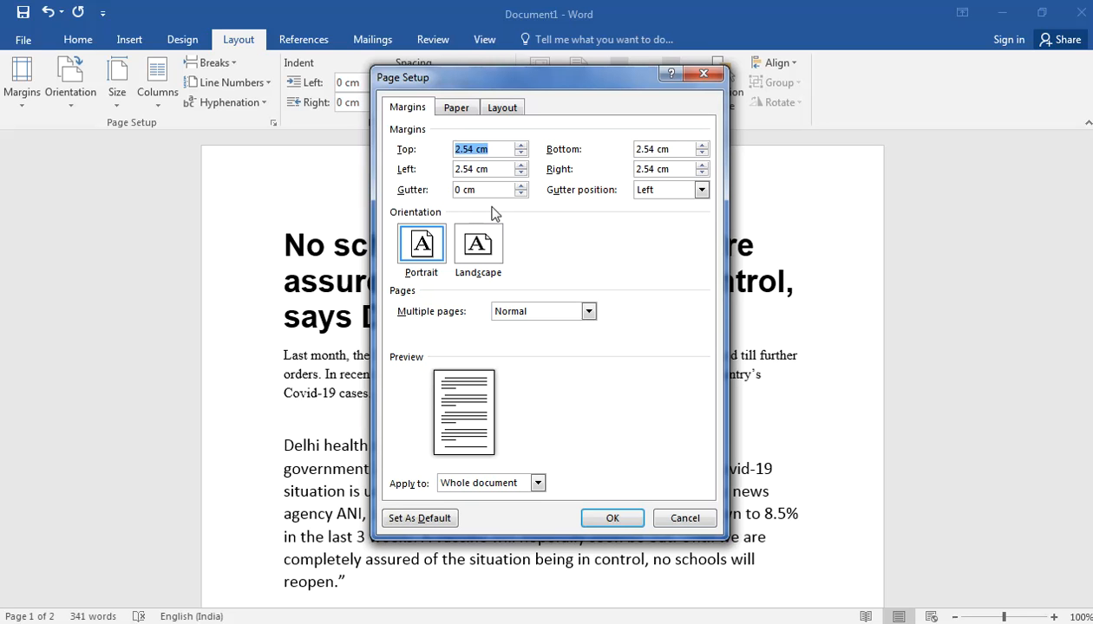
type("1")
key("Tab")
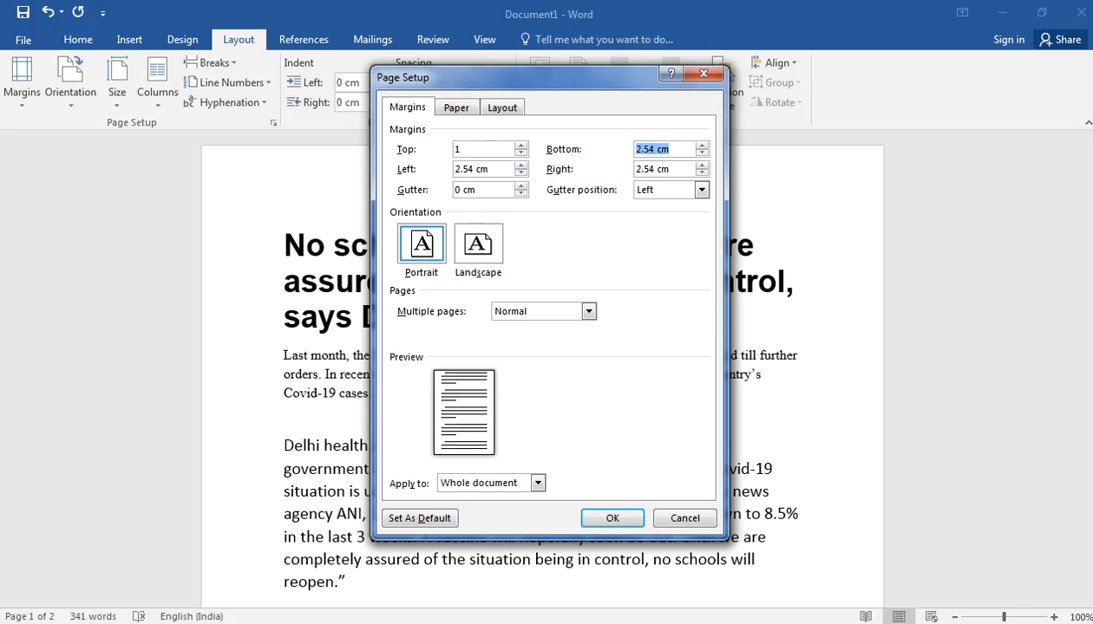
type("1")
key("Tab")
type("1")
key("Tab")
type("1")
key("Tab")
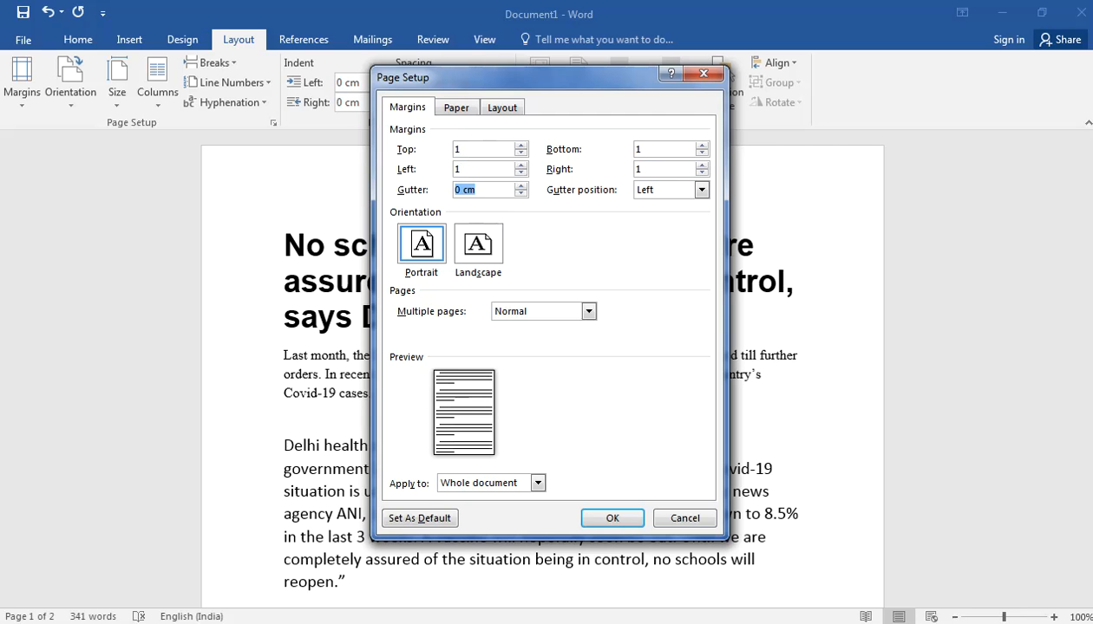
left_click(457, 107)
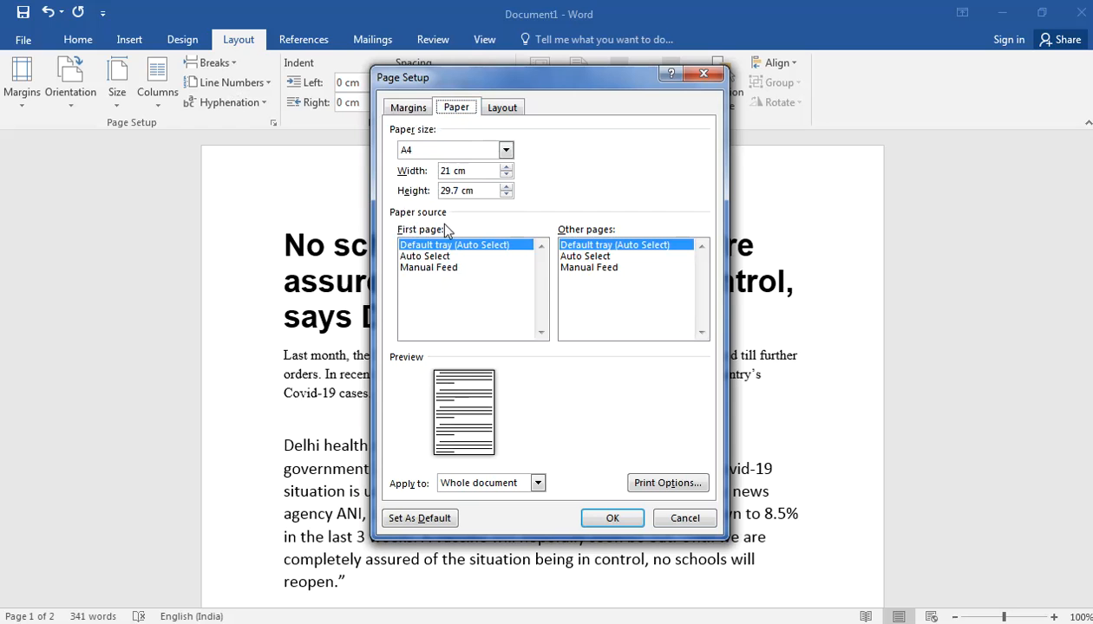
left_click(618, 519)
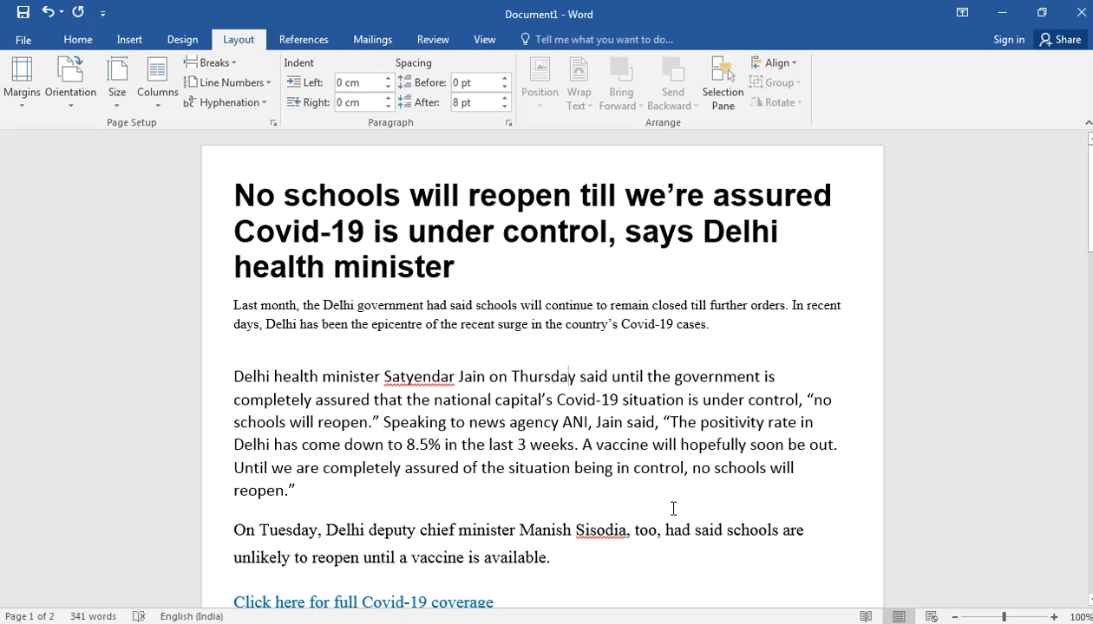
- Format all text in the document in the Georgia font at size 11
scroll(673, 509, "down", 9)
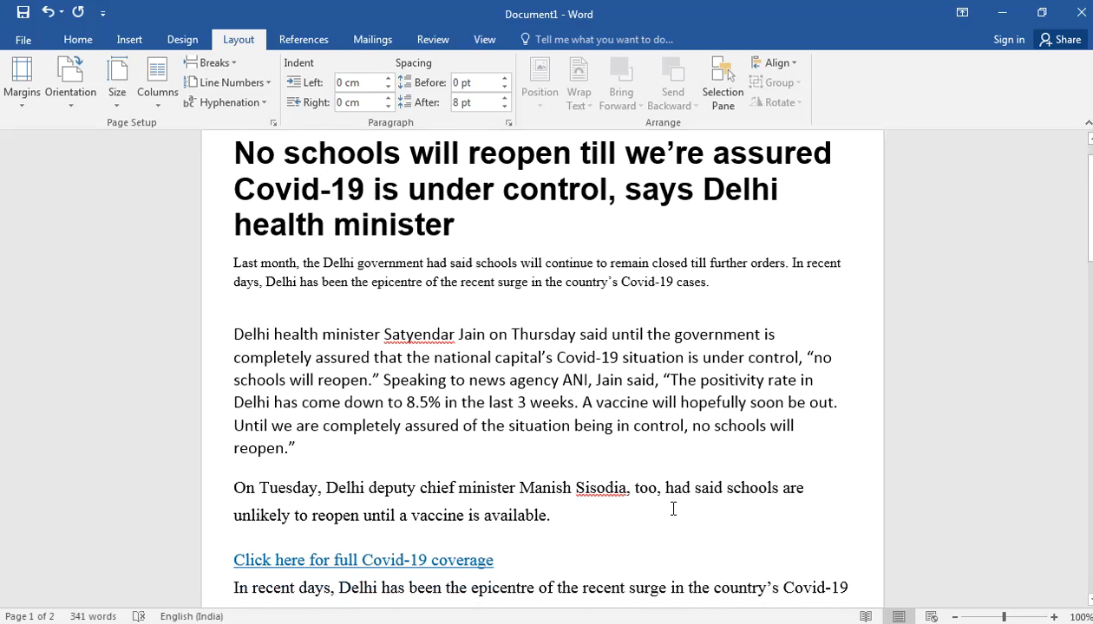
scroll(673, 509, "down", 6)
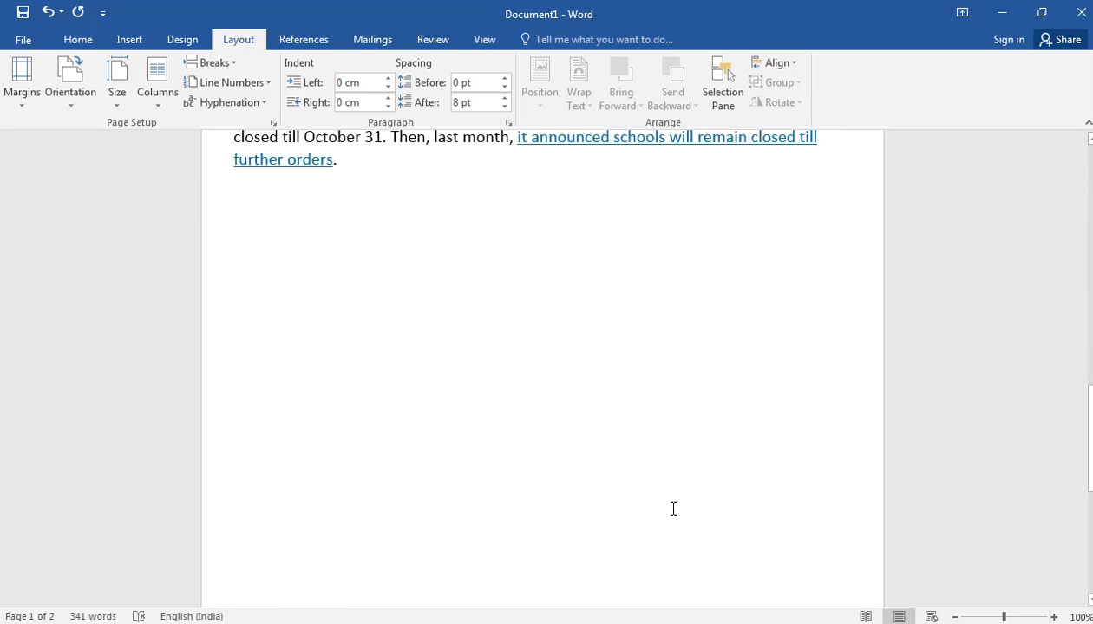
scroll(673, 508, "up", 5)
scroll(663, 504, "up", 1)
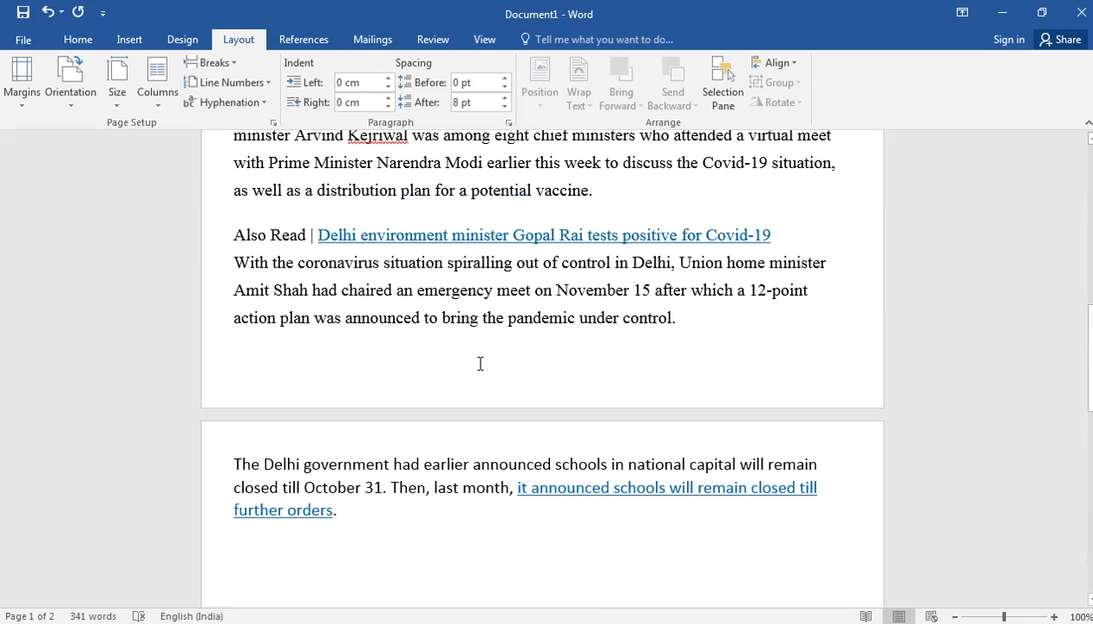
left_click(69, 45)
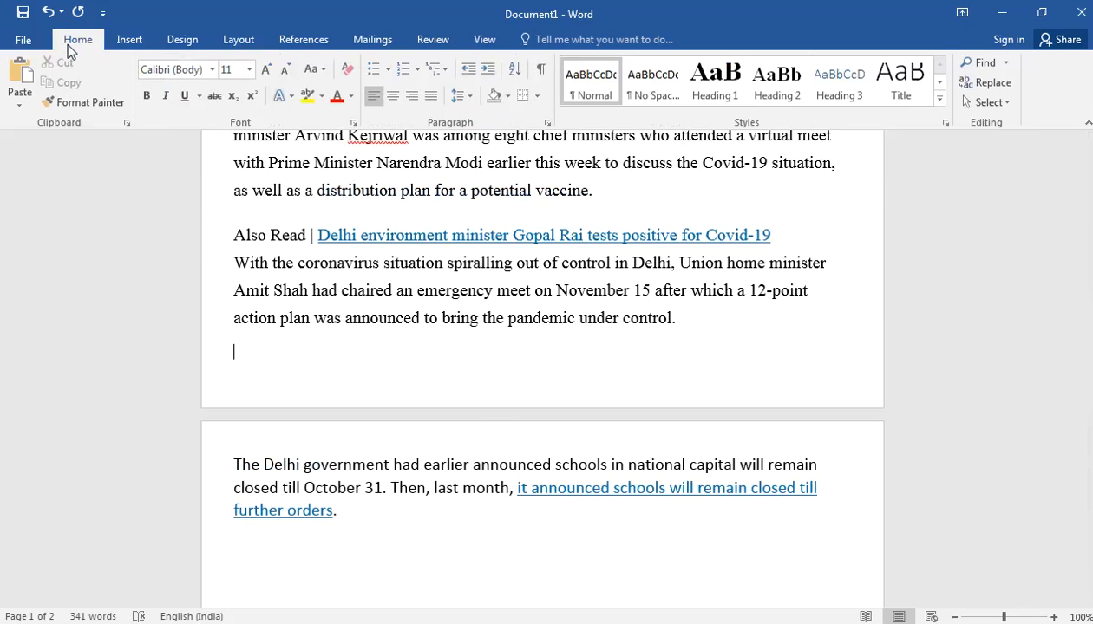
scroll(517, 333, "up", 10)
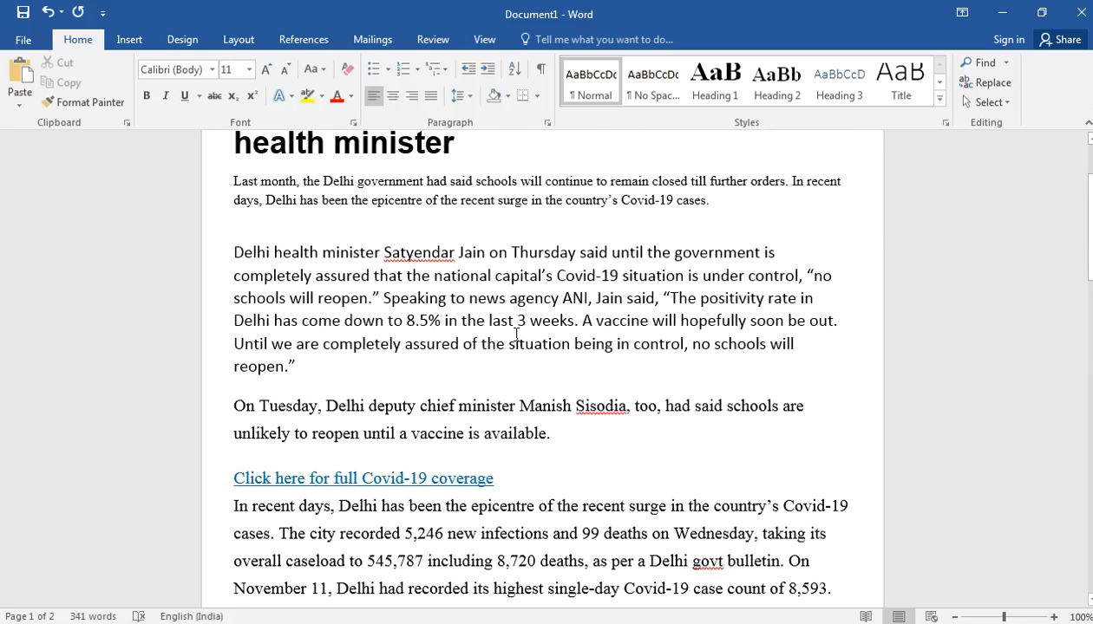
scroll(516, 334, "up", 2)
left_click(548, 323)
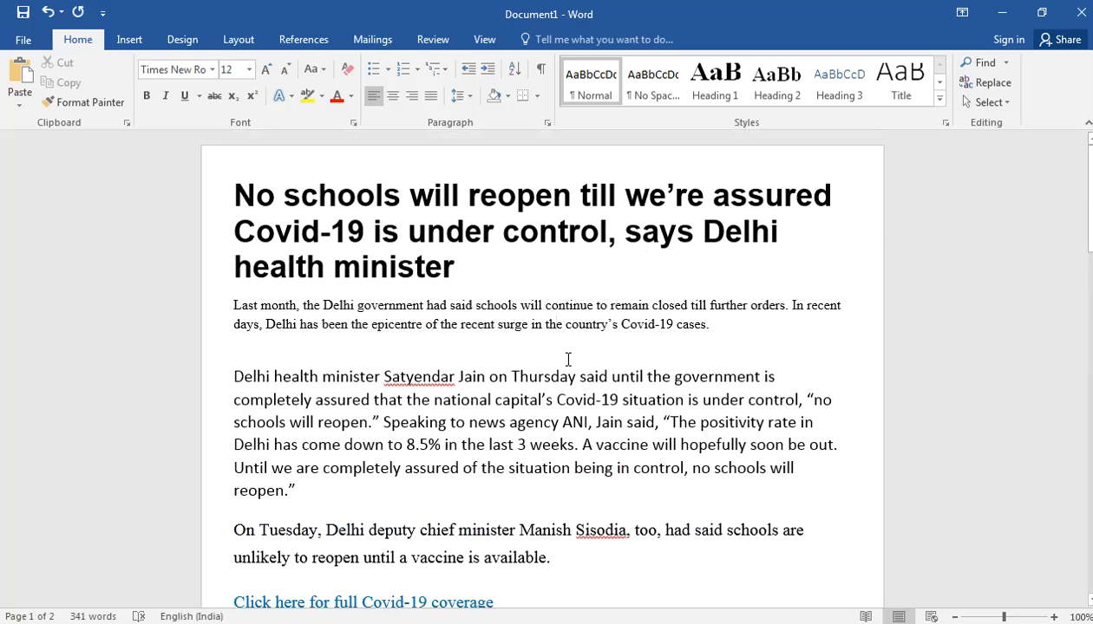
key("ctrl+a")
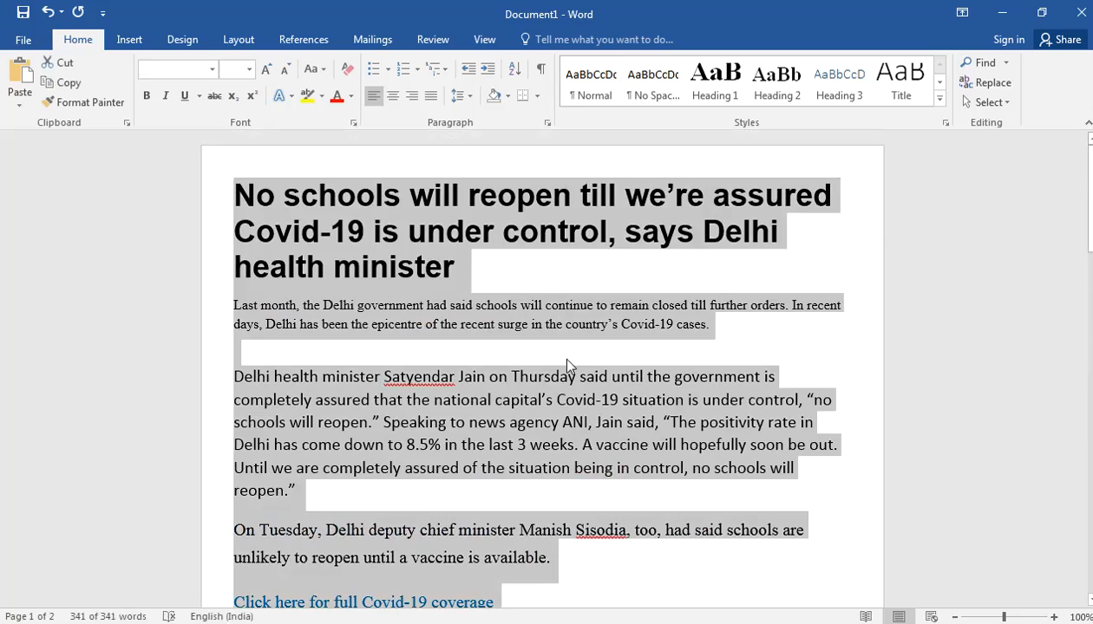
left_click(201, 70)
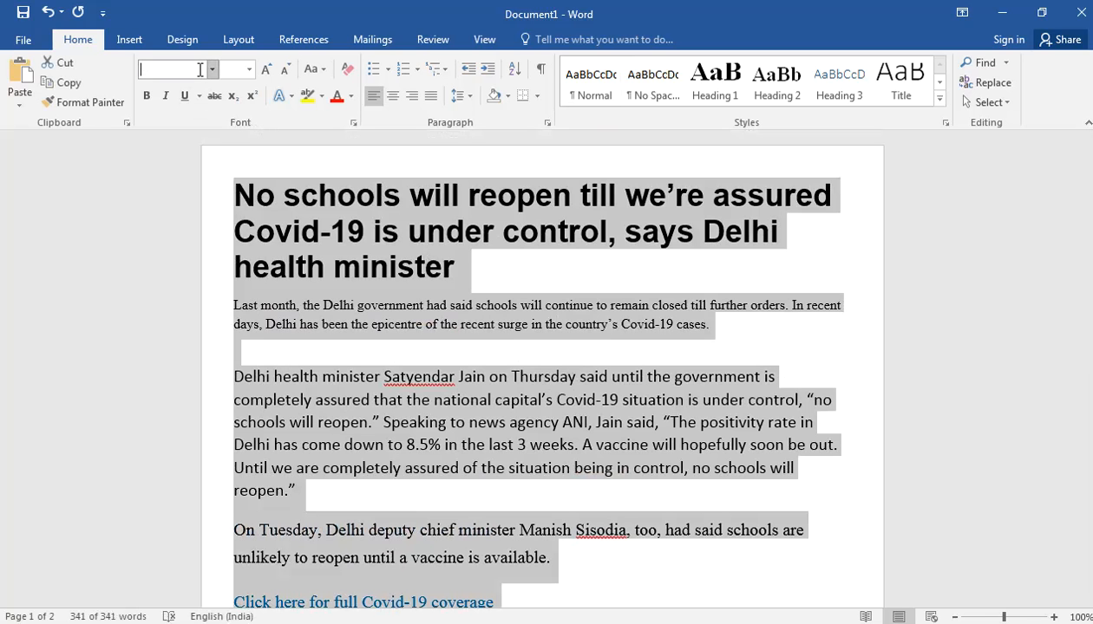
type("Geo")
key("Tab")
type("1")
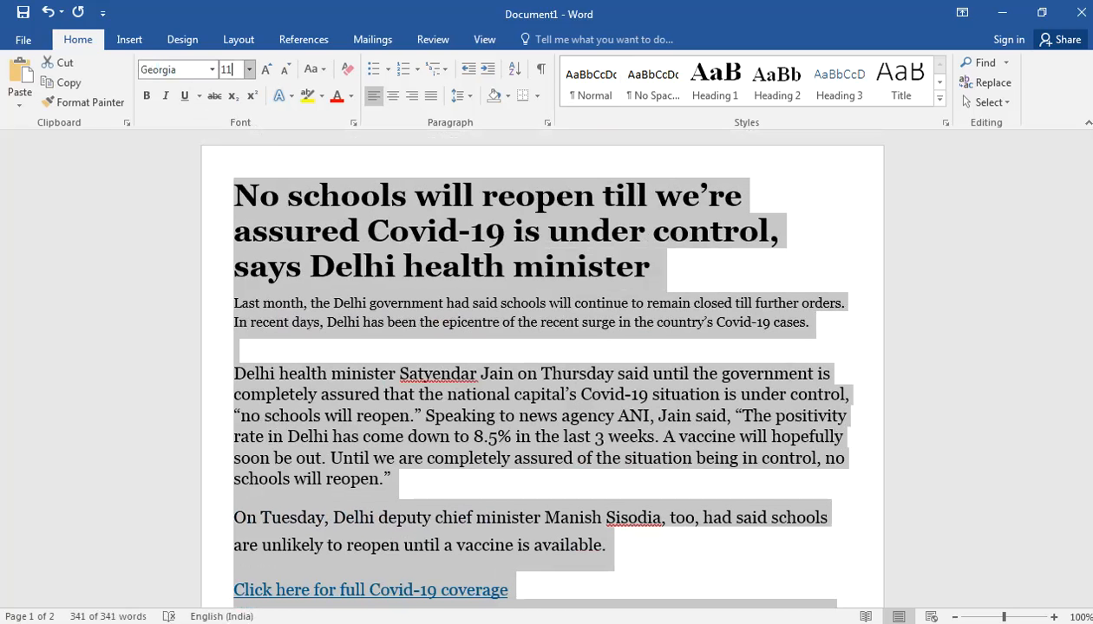
key("Return")
left_click(688, 286)
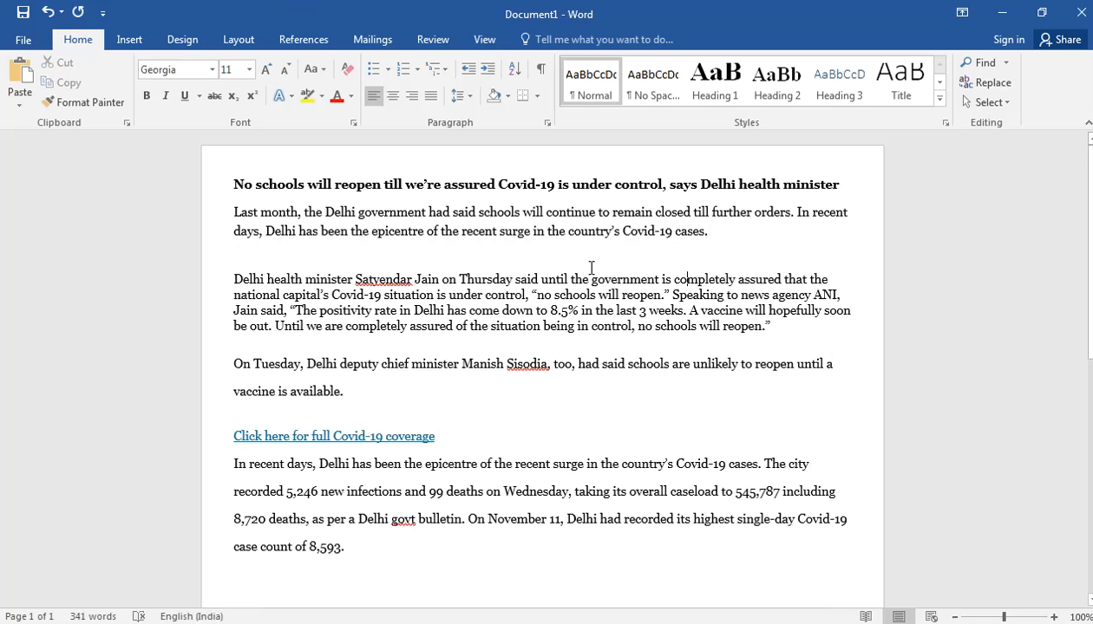
- Remove the space after paragraphs throughout the whole document
scroll(599, 414, "down", 7)
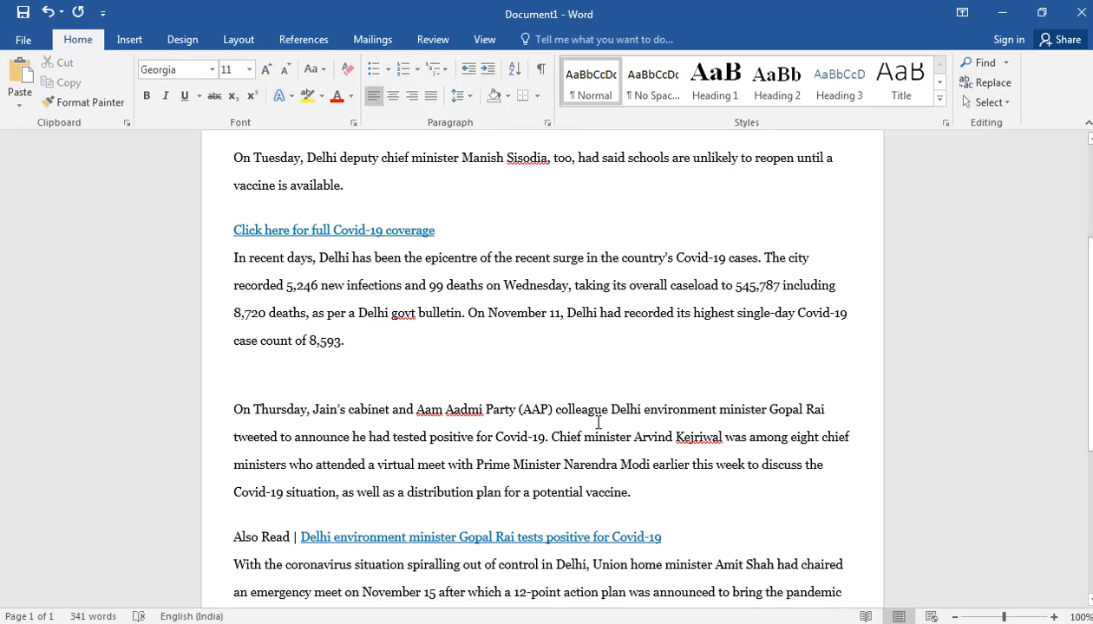
scroll(599, 410, "up", 8)
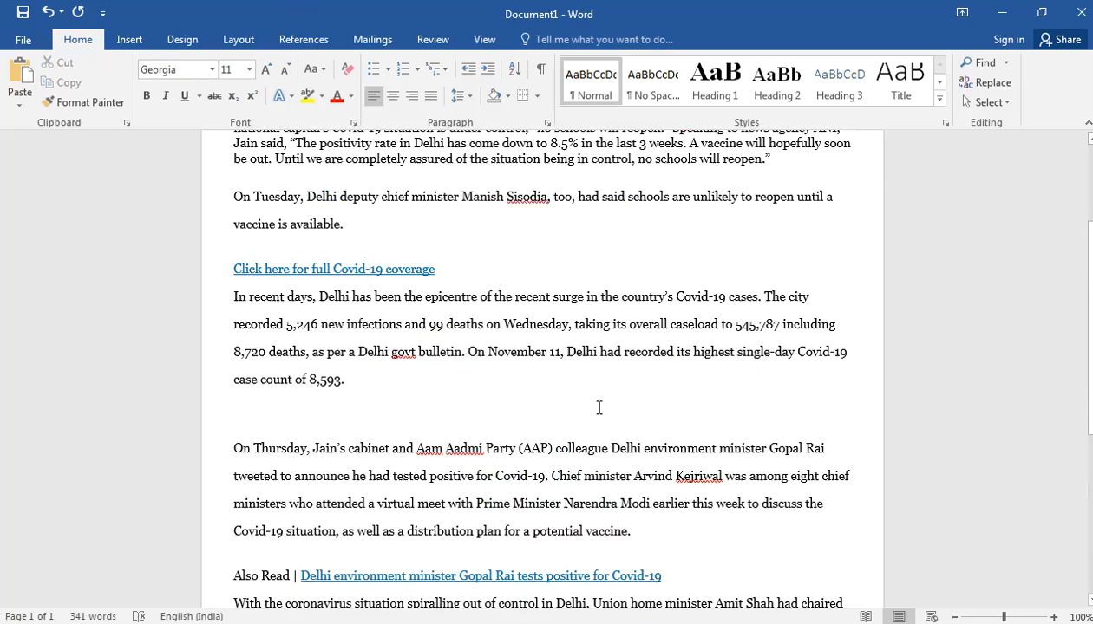
key("ctrl+a")
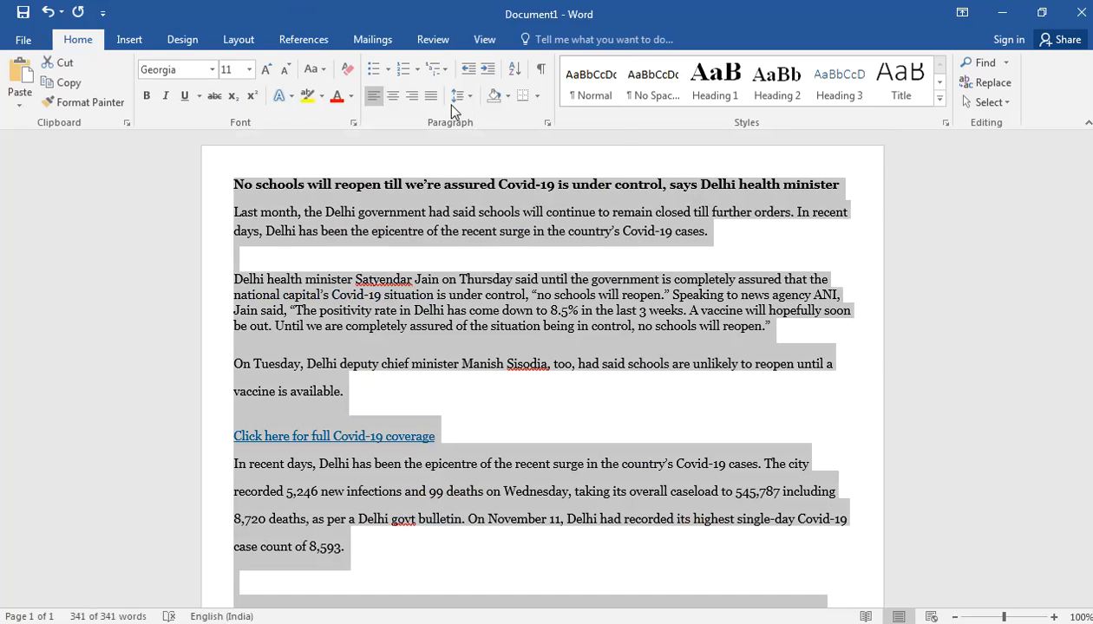
left_click(460, 97)
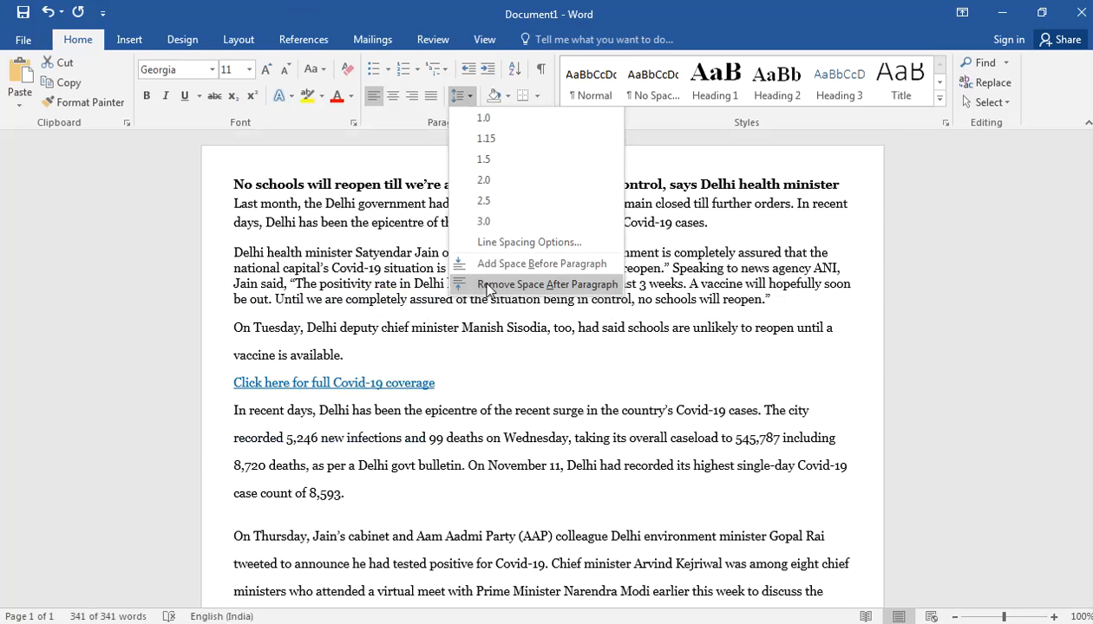
left_click(488, 287)
left_click(512, 407)
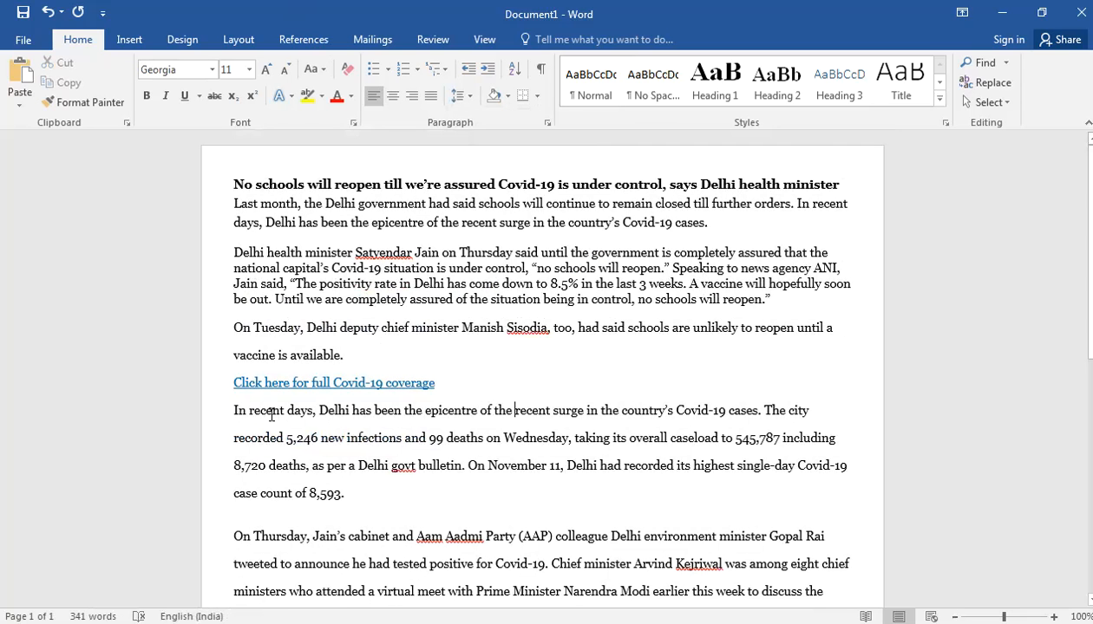
left_click_drag(215, 408, 227, 495)
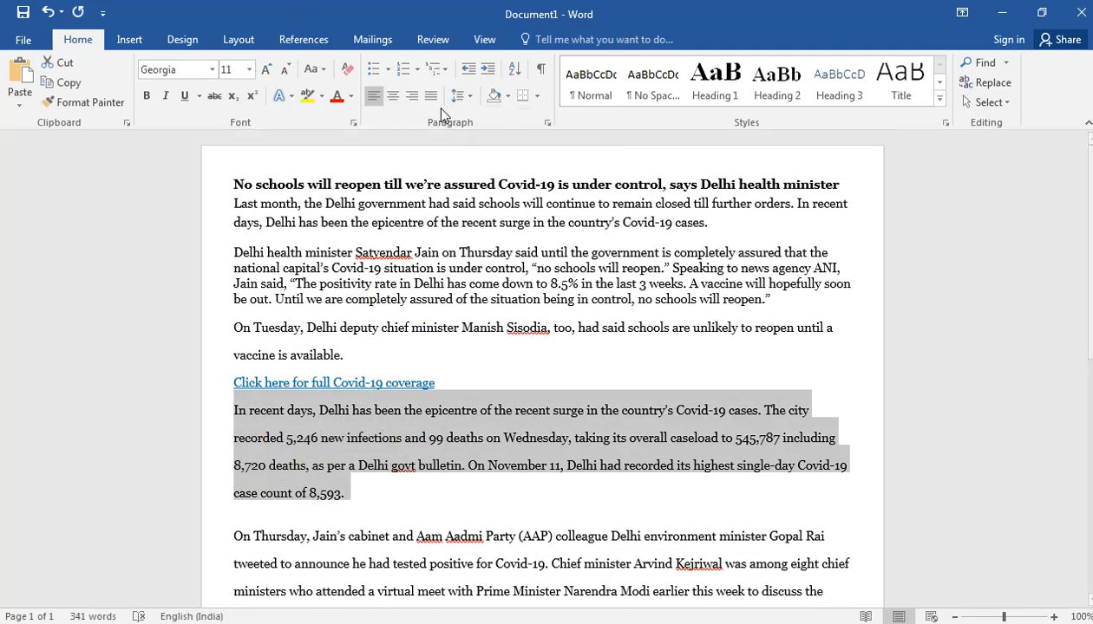
left_click(461, 98)
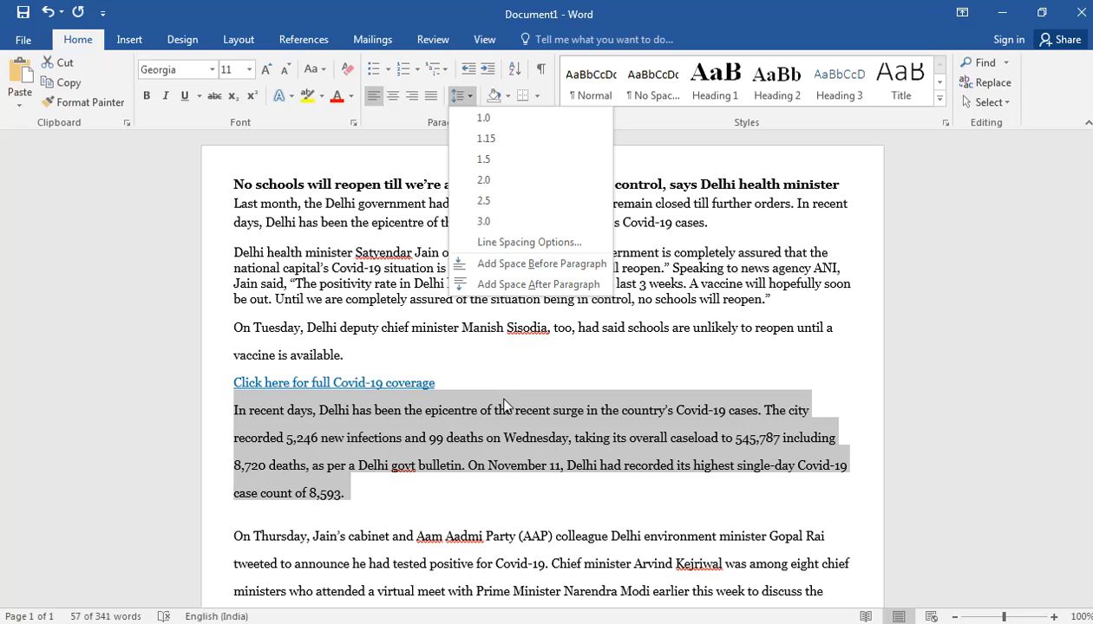
left_click(458, 473)
left_click(536, 425)
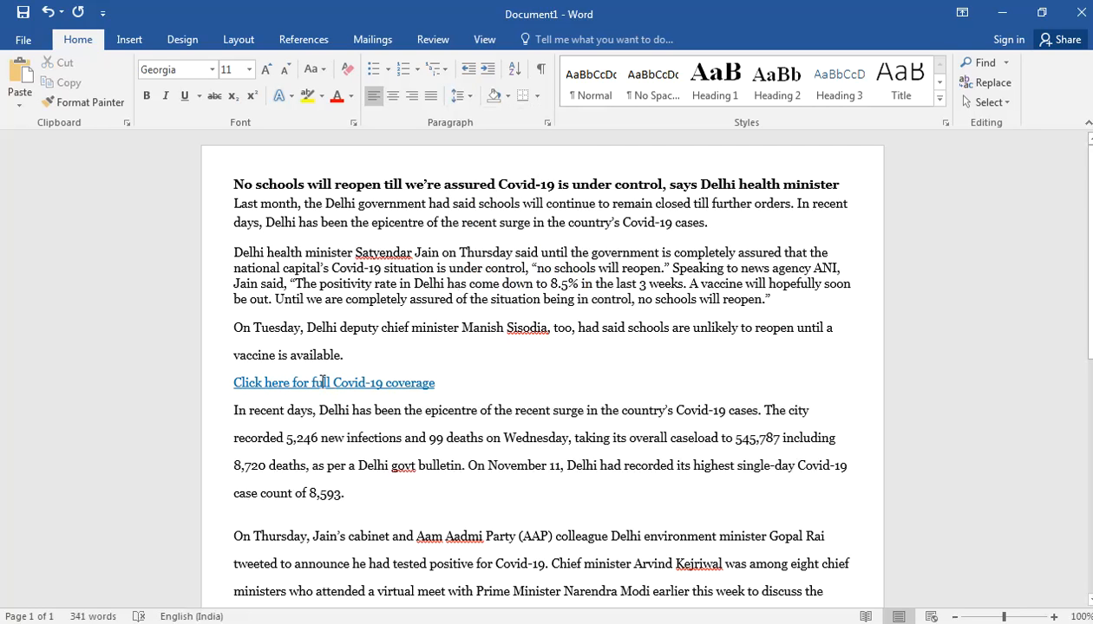
- Delete the "Click here for full Covid-19 coverage" and "Also Read" link lines, leaving a blank line in place of each
left_click_drag(436, 382, 231, 392)
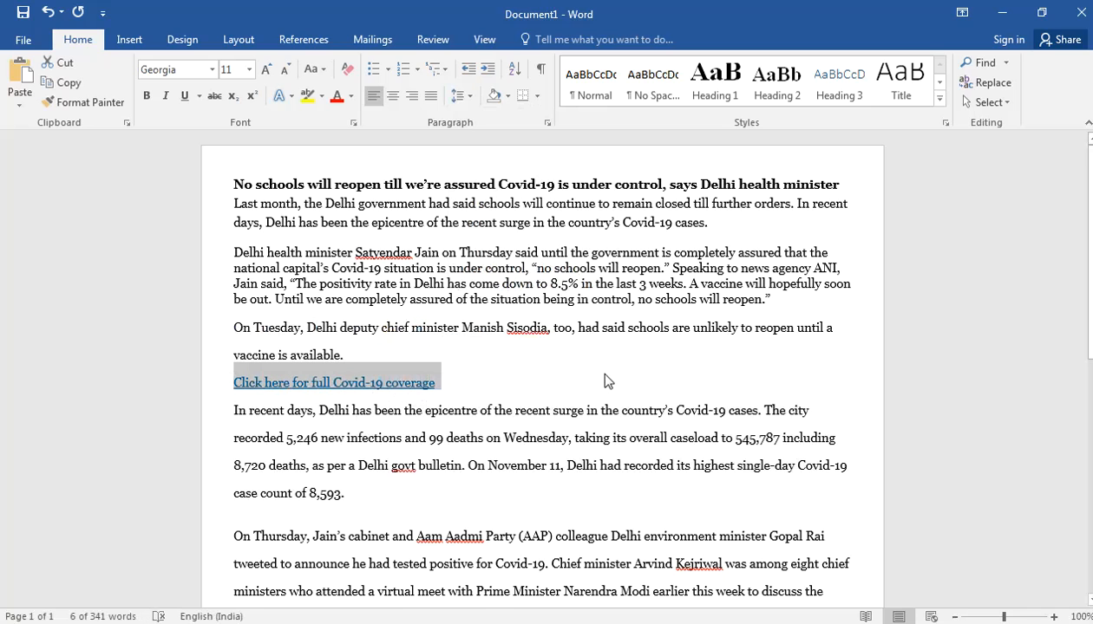
key("Delete")
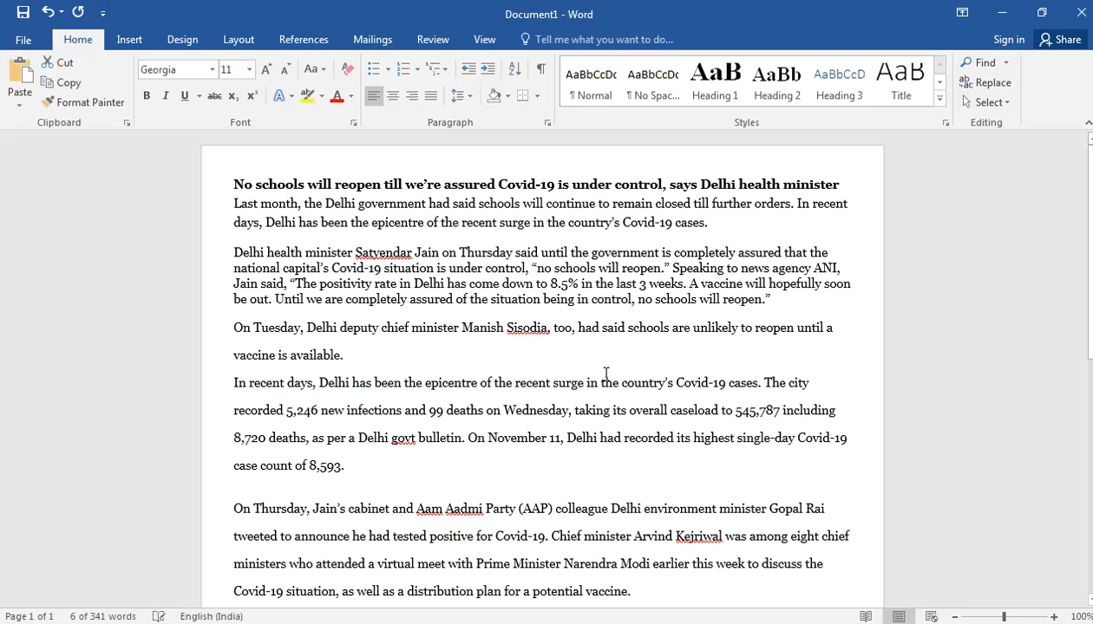
key("Return")
scroll(389, 448, "down", 4)
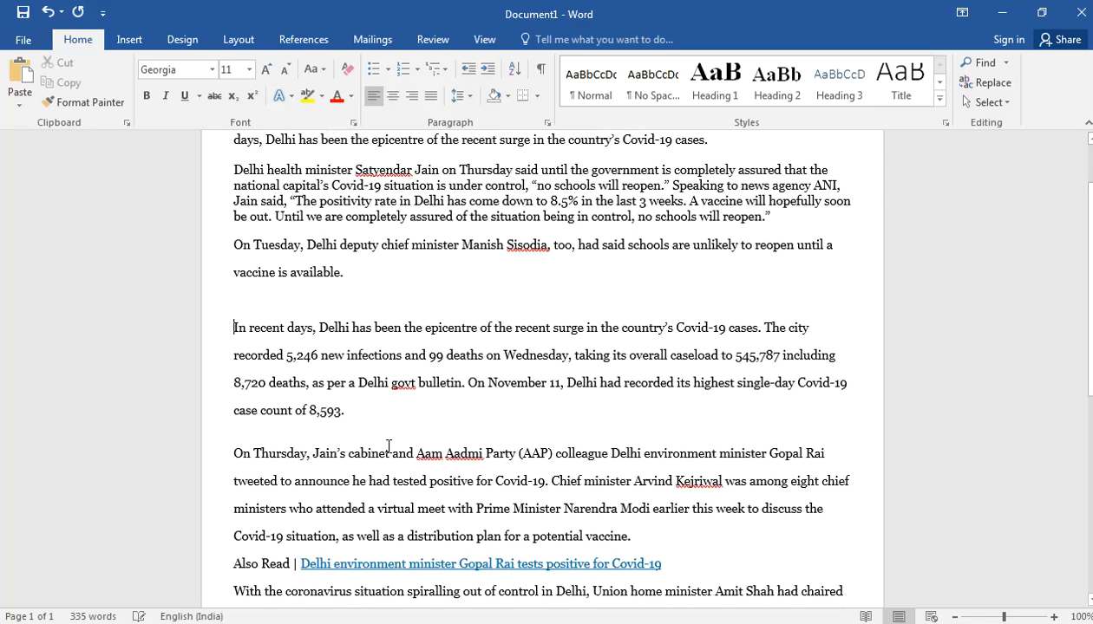
left_click_drag(698, 482, 232, 483)
key("Delete")
scroll(708, 446, "down", 2)
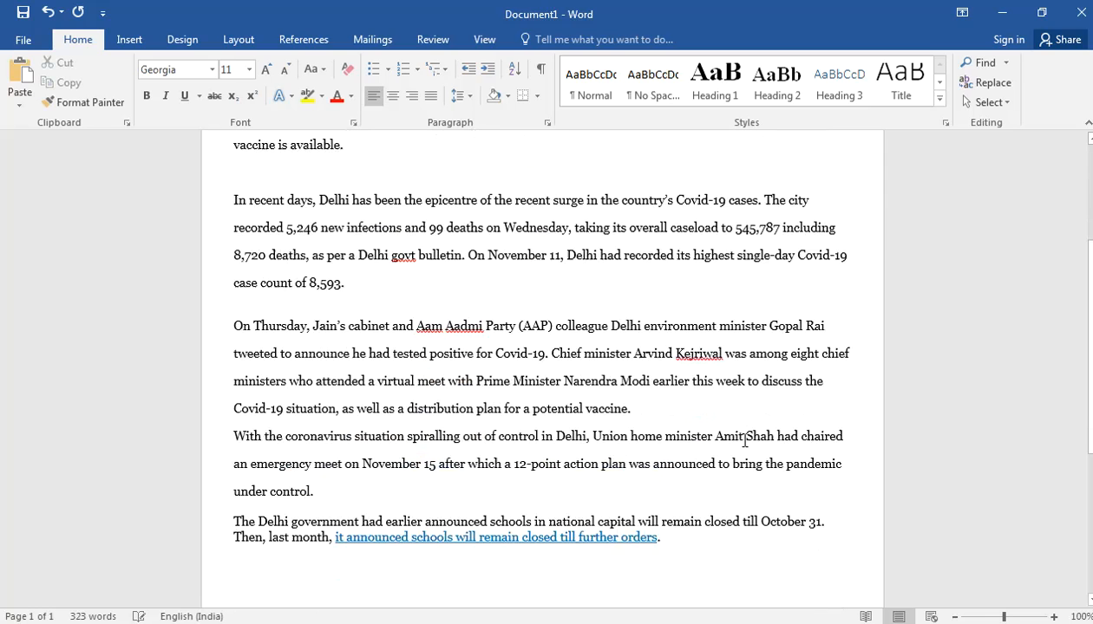
key("Return")
- Remove the hyperlink from "it announced schools will remain closed till further orders" in the closing paragraph, keeping the text
left_click_drag(701, 532, 335, 528)
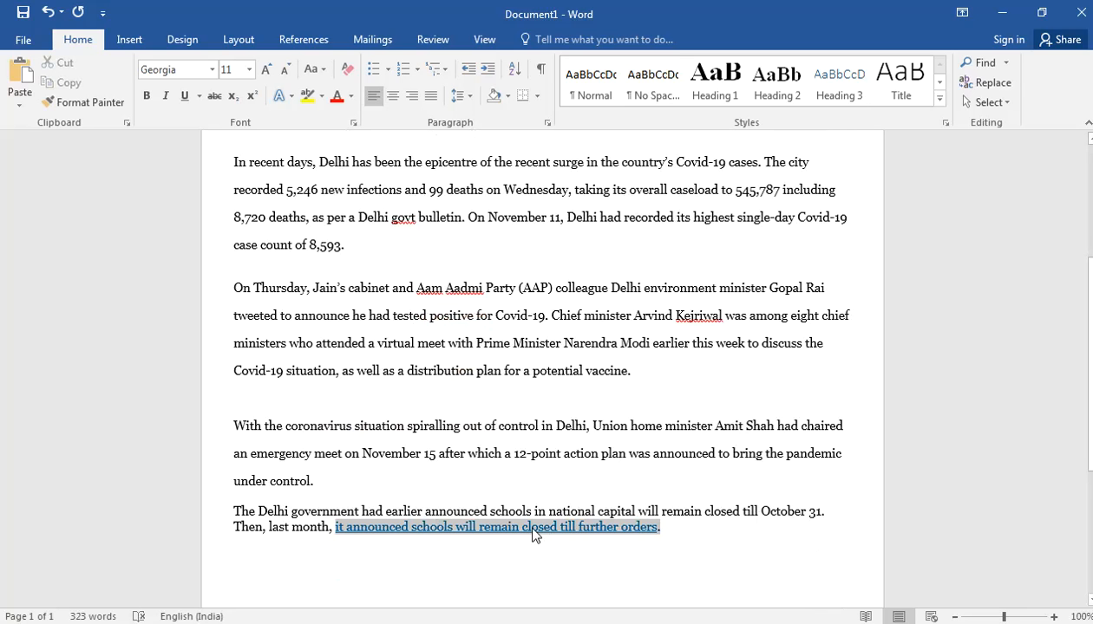
right_click(535, 535)
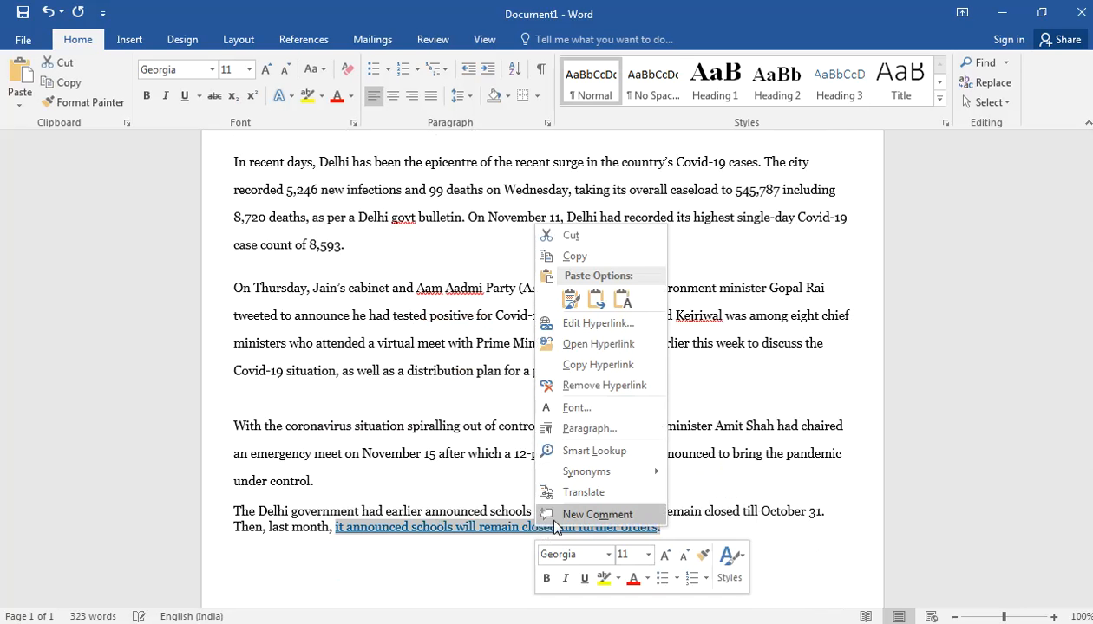
left_click(587, 382)
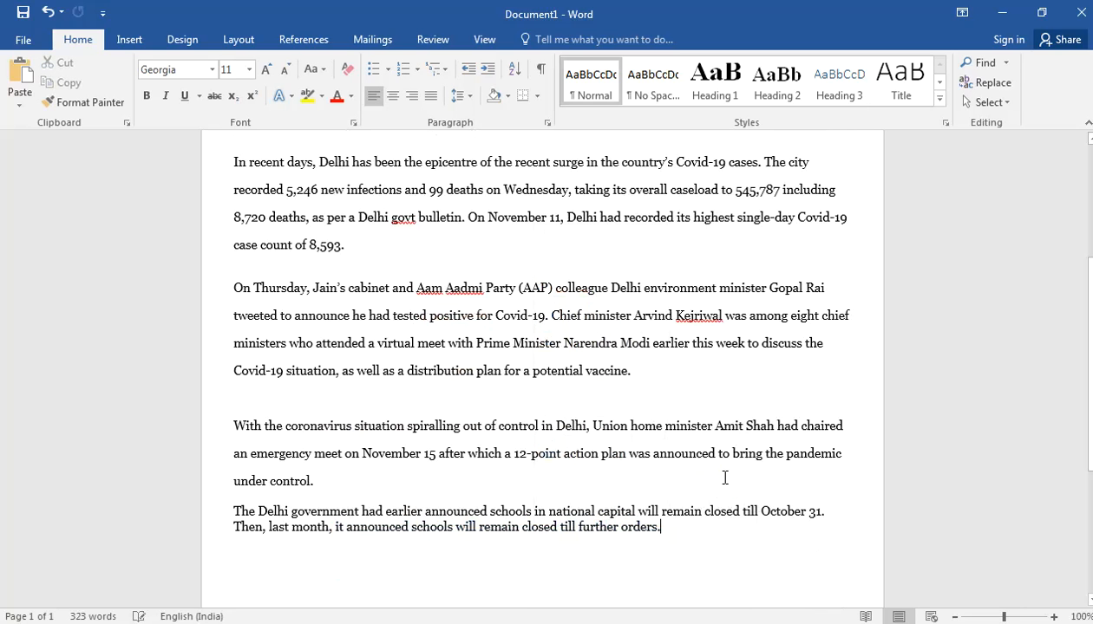
- Set the font size of the article's headline to 20
scroll(721, 480, "up", 5)
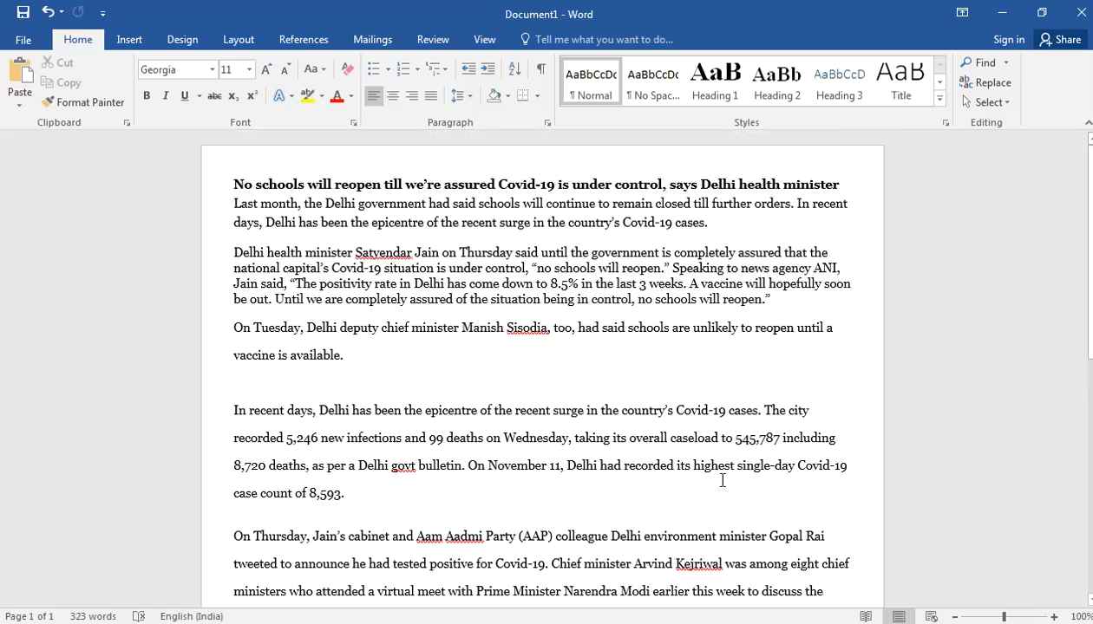
left_click(217, 185)
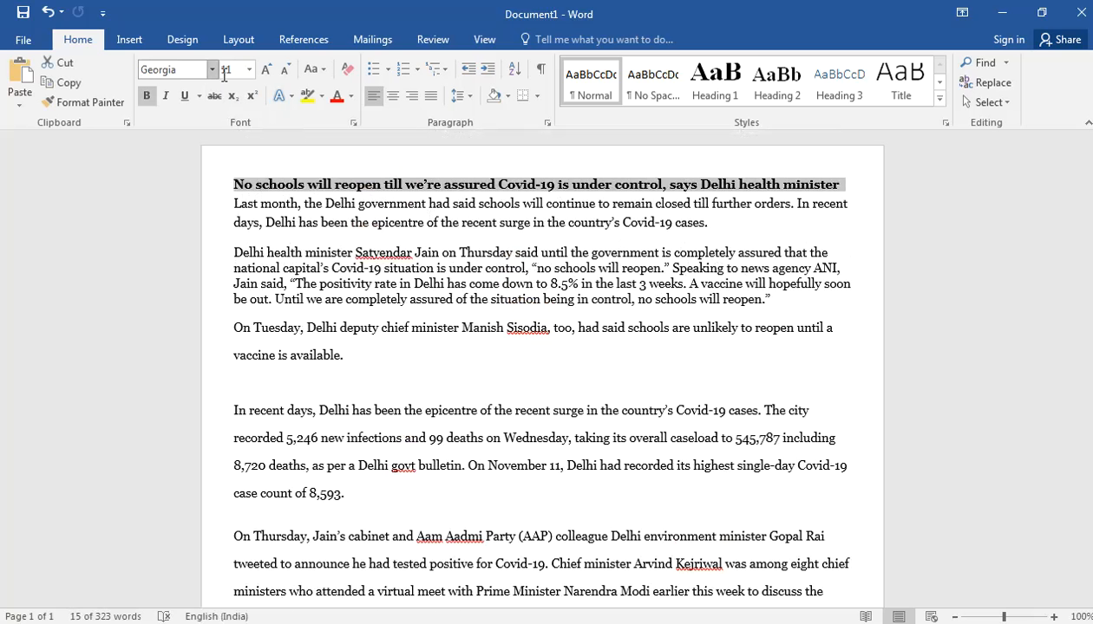
left_click(249, 69)
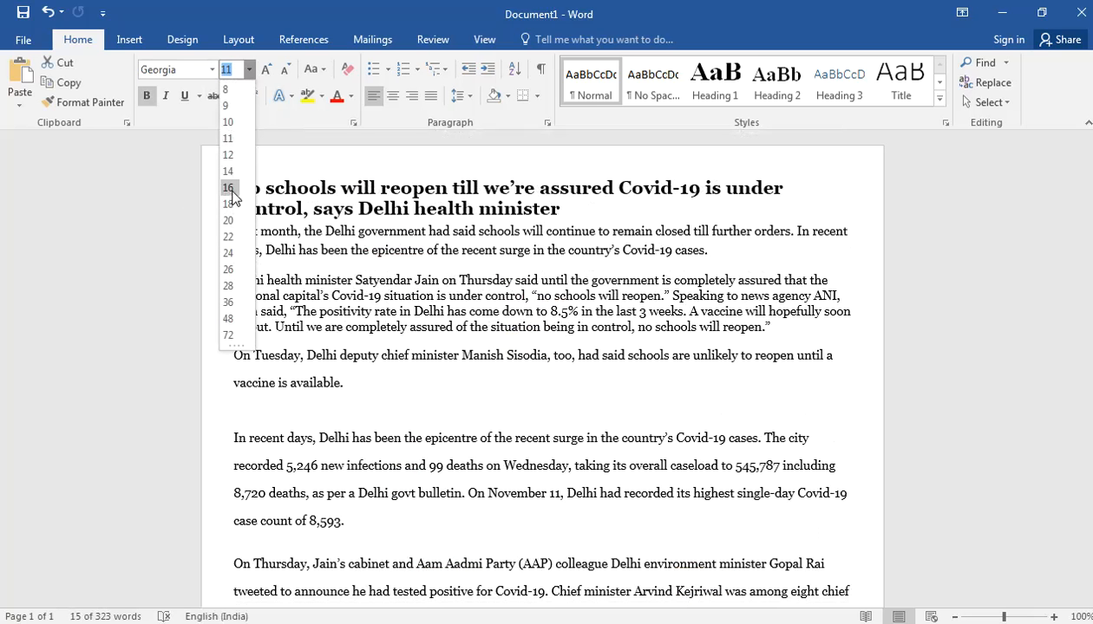
left_click(229, 188)
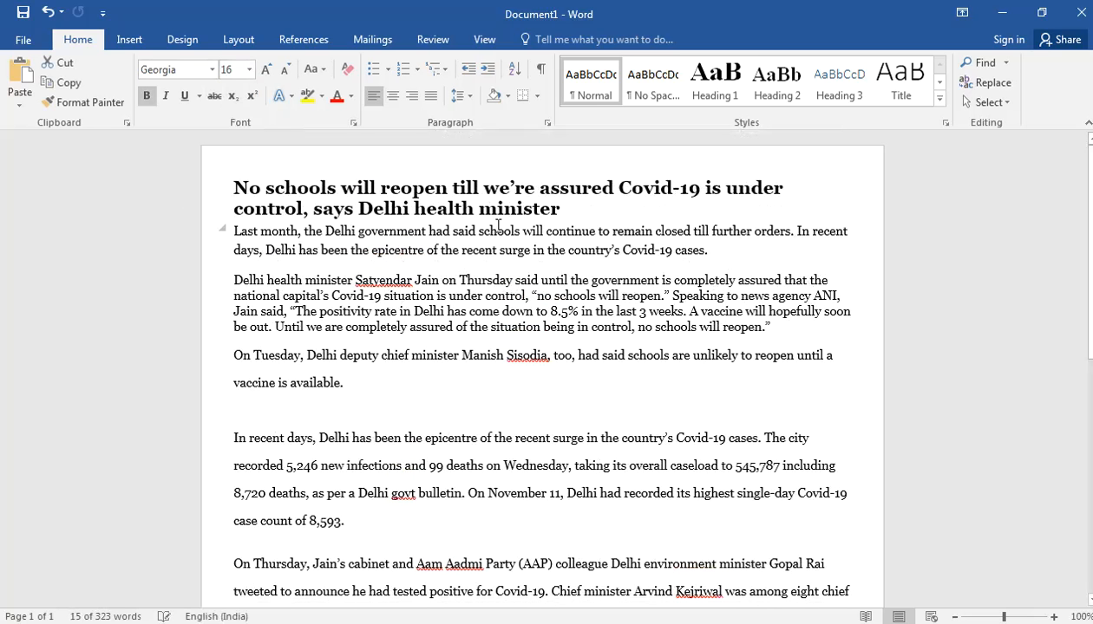
left_click(249, 69)
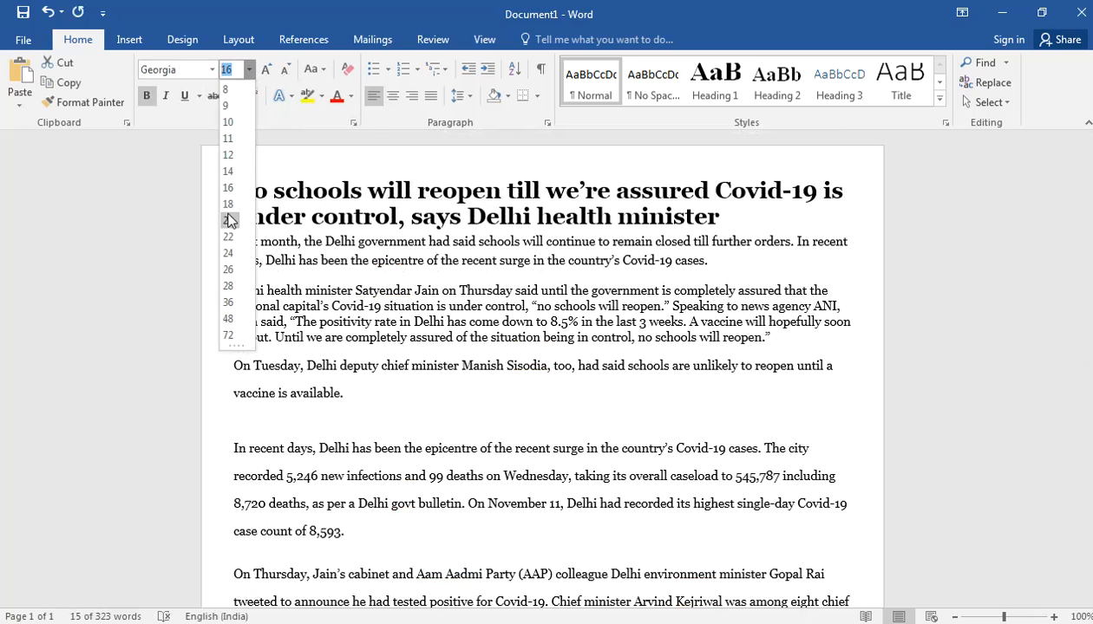
left_click(228, 220)
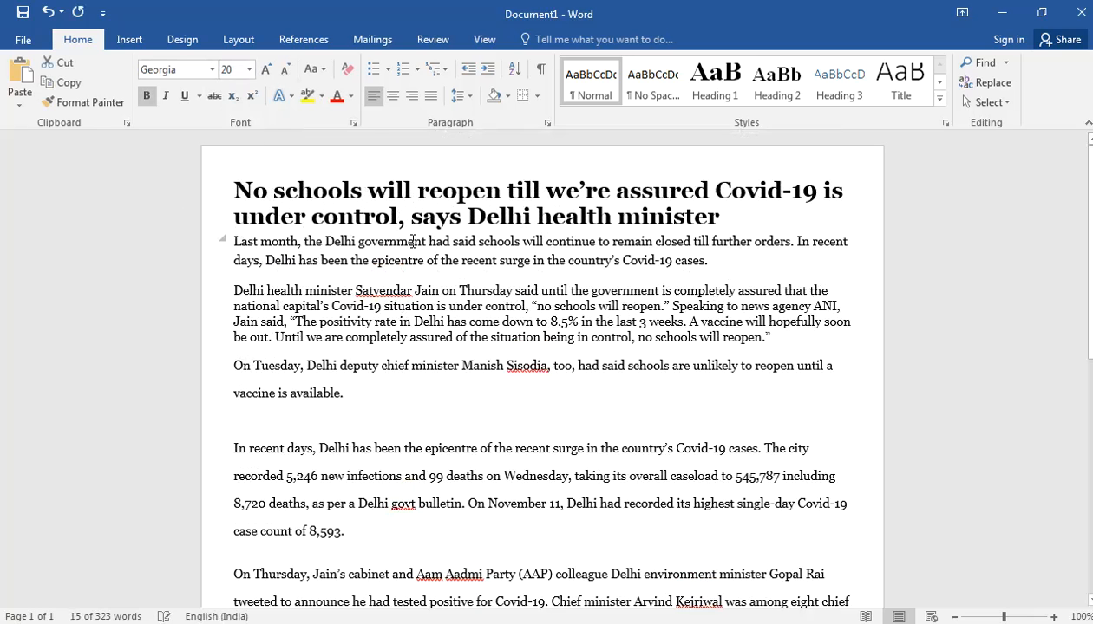
- Justify all the body text below the headline, through the closing paragraph
left_click(291, 261)
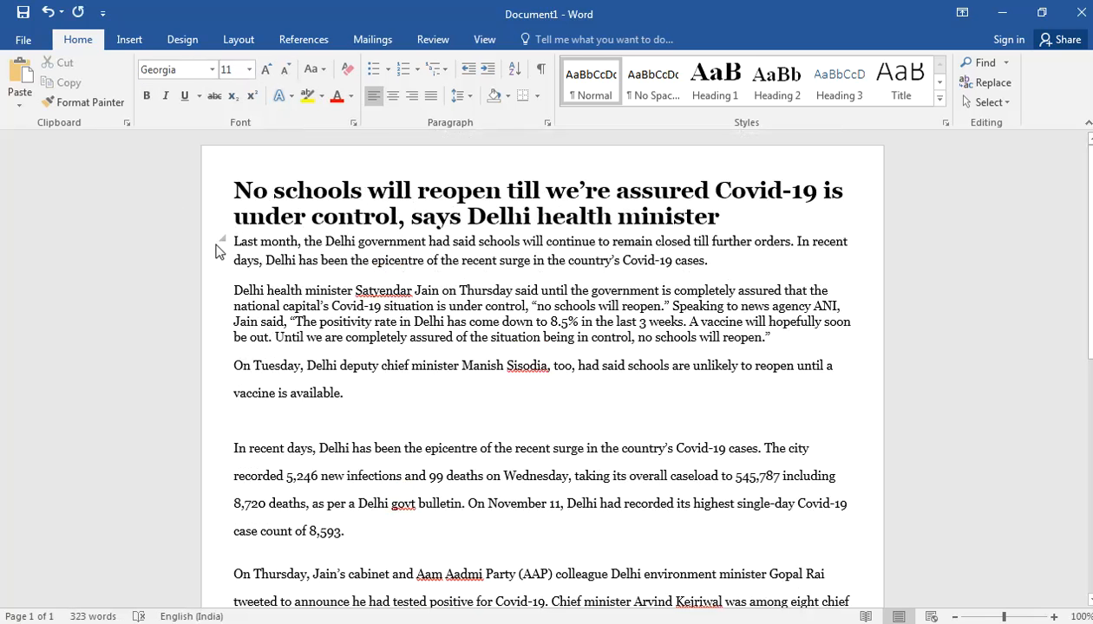
left_click_drag(234, 242, 721, 599)
scroll(454, 217, "up", 4)
scroll(446, 208, "up", 5)
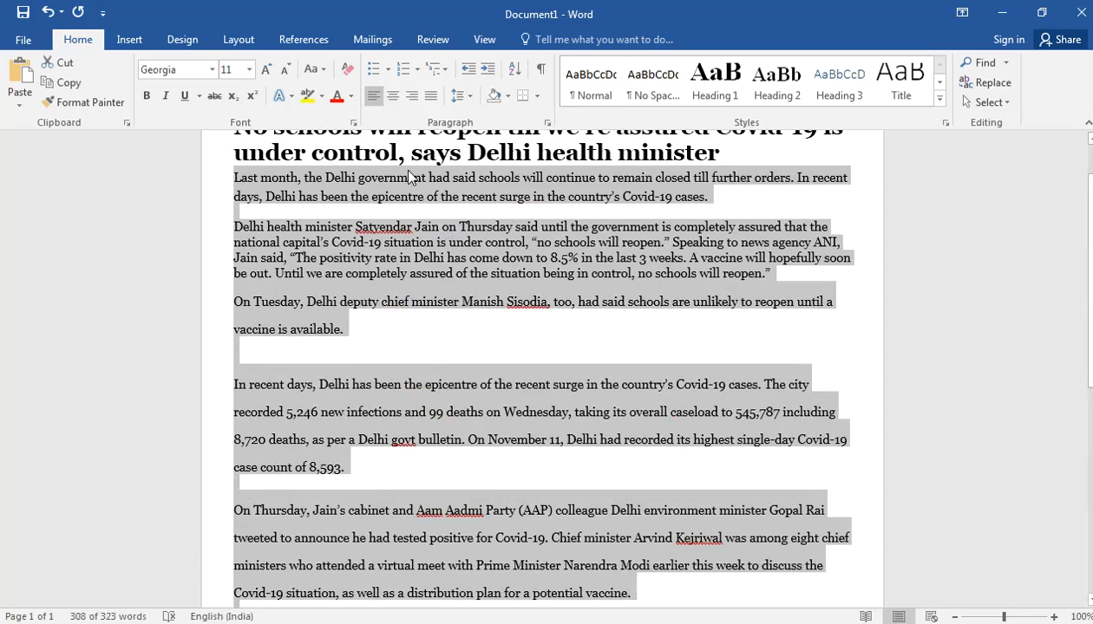
left_click(440, 97)
left_click(635, 384)
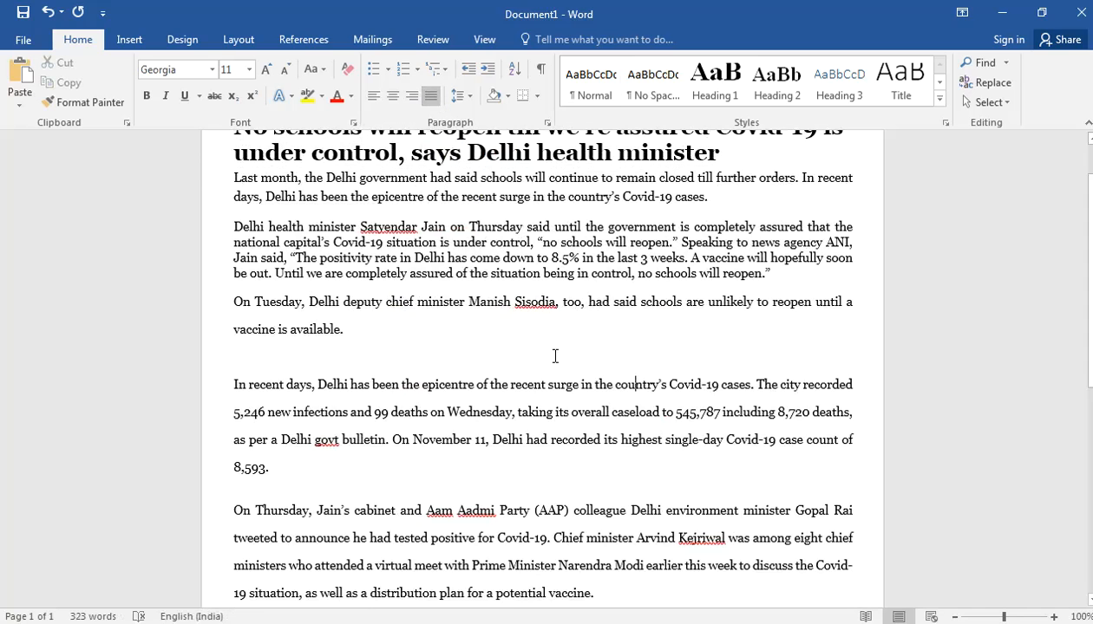
- Insert a blank line after the headline and another after the opening paragraph starting "Last month"
scroll(563, 350, "up", 2)
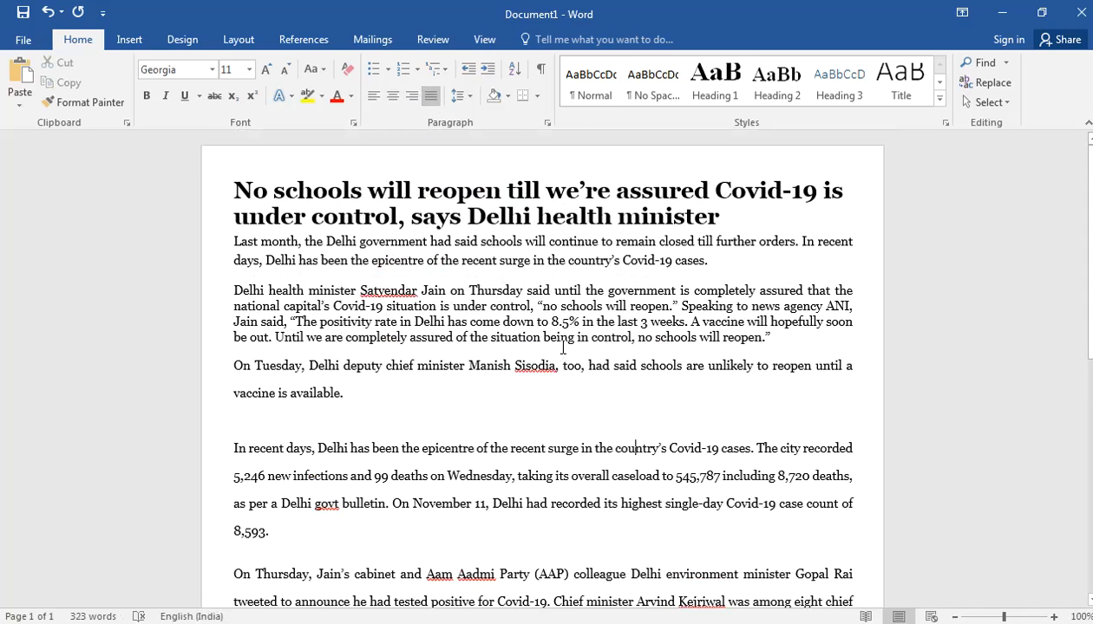
scroll(742, 335, "down", 2)
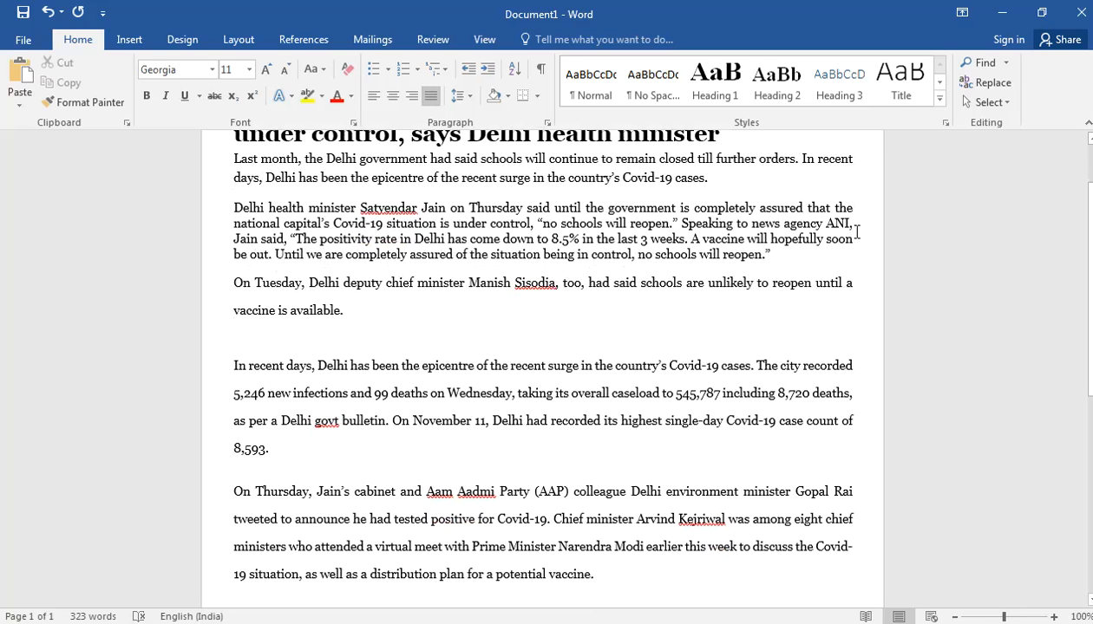
scroll(864, 313, "up", 2)
left_click(727, 211)
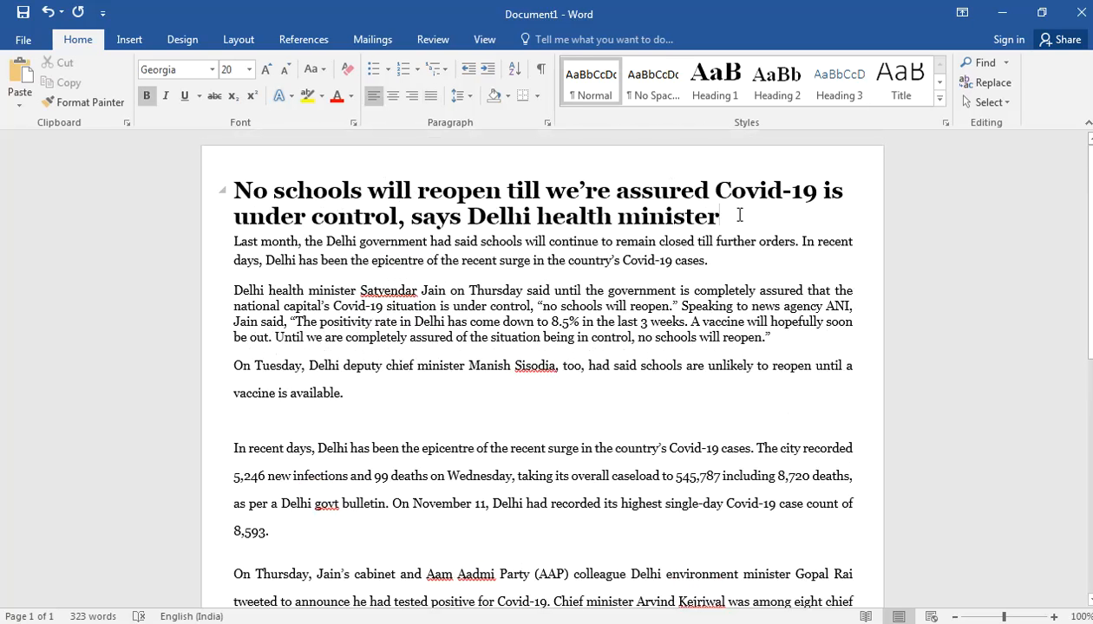
key("Return")
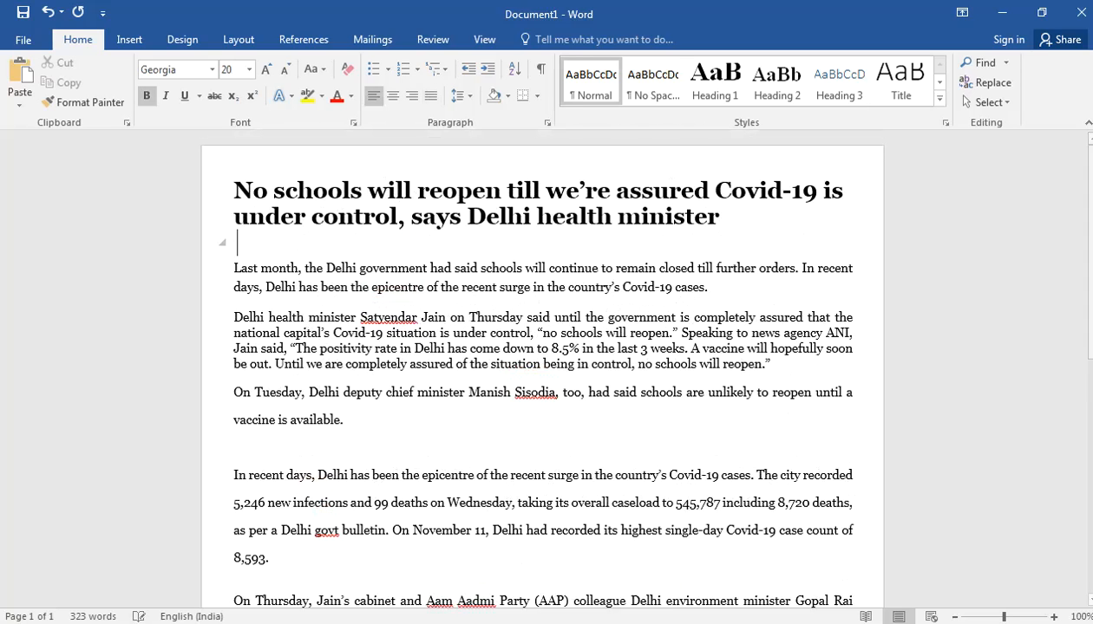
left_click(765, 289)
key("Return")
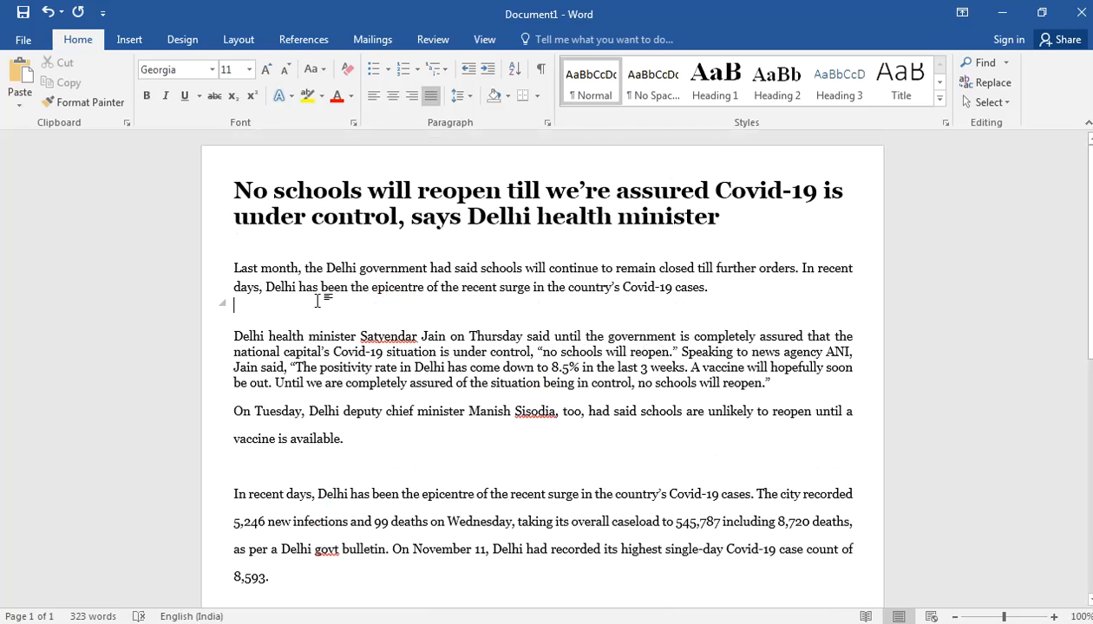
scroll(310, 295, "down", 3)
left_click(243, 303)
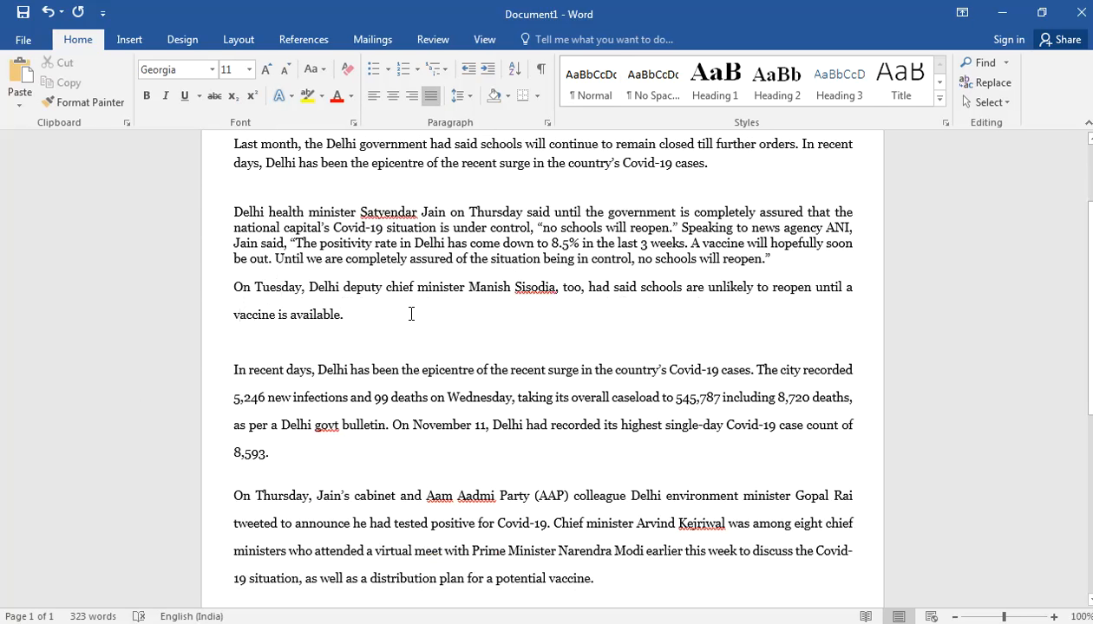
left_click_drag(229, 290, 342, 439)
left_click(267, 452)
scroll(235, 221, "up", 1)
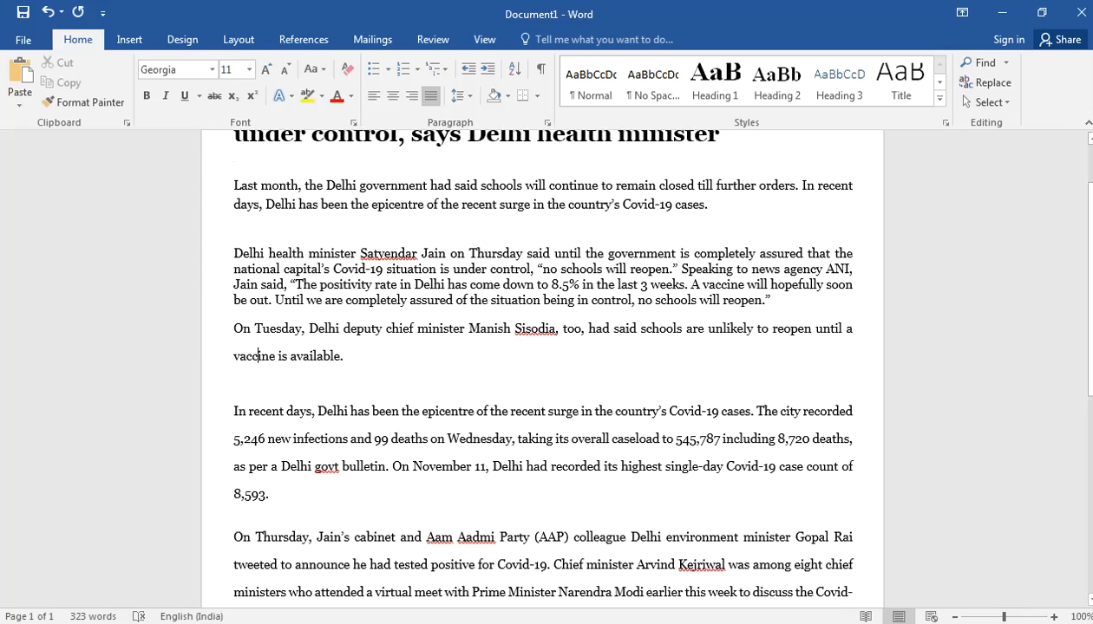
left_click_drag(230, 325, 355, 359)
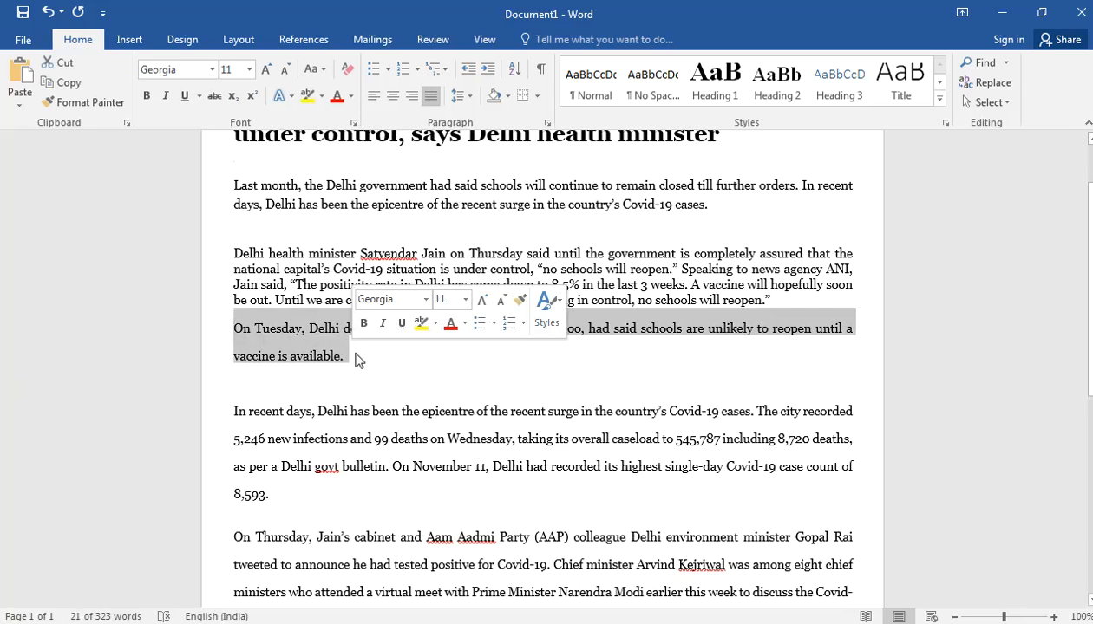
left_click(470, 96)
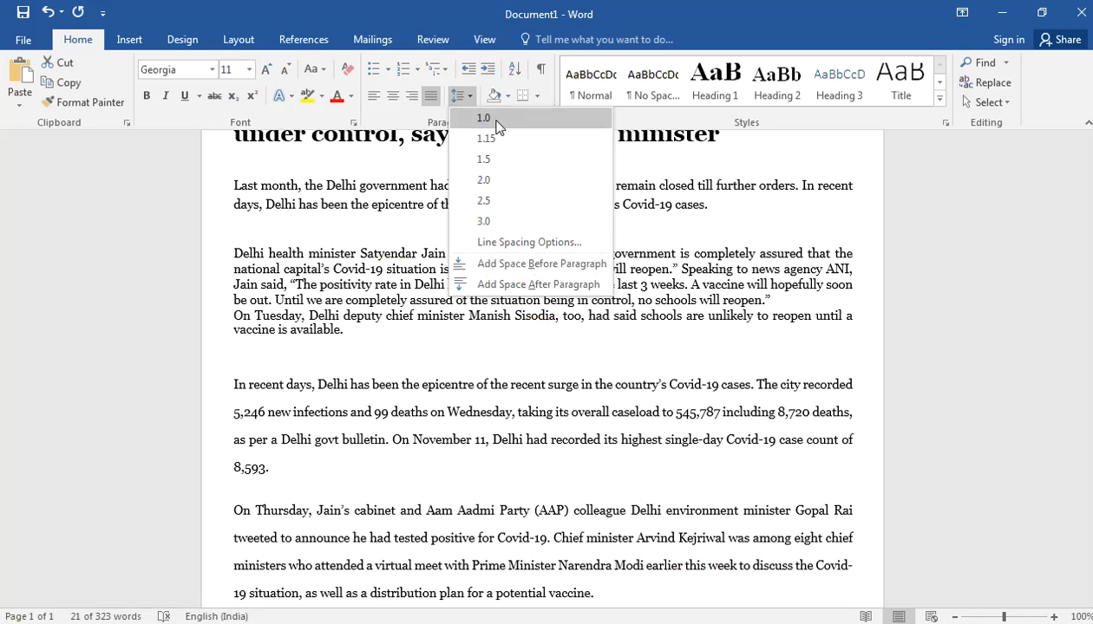
key("Escape")
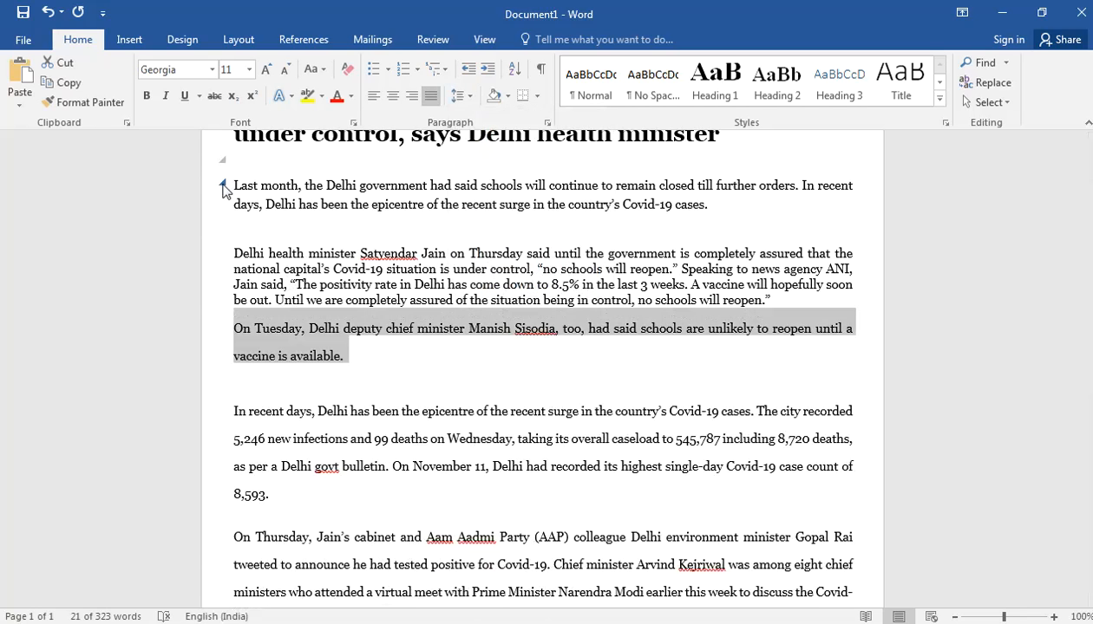
left_click(270, 185)
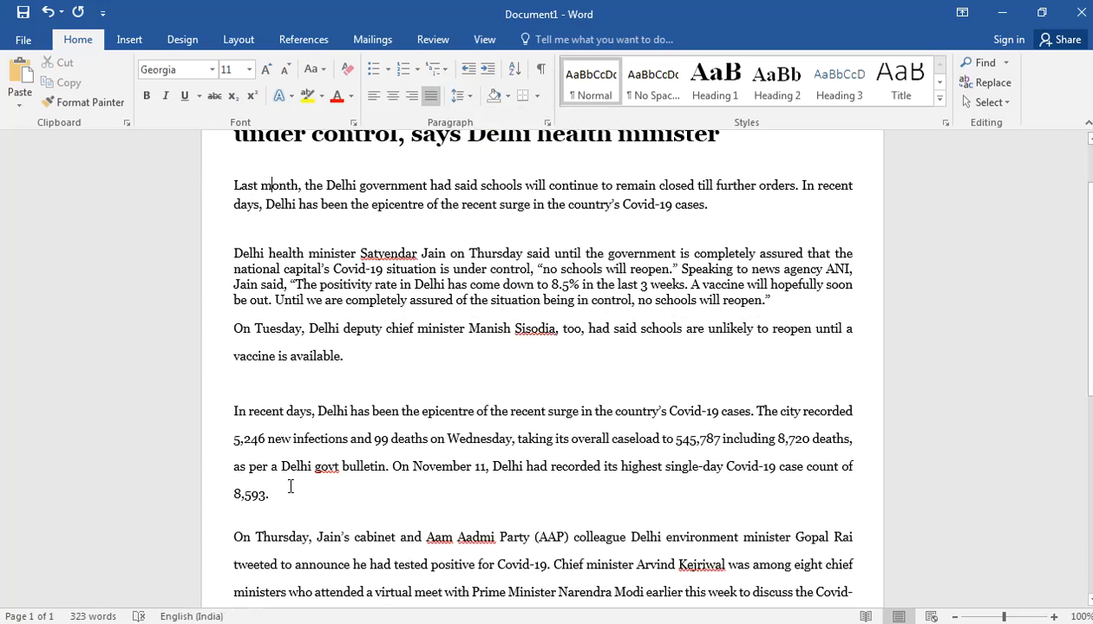
- Set the line spacing of all body paragraphs, from "Last month" to the end of the article, to 1.0
scroll(291, 487, "down", 7)
left_click_drag(690, 486, 234, 204)
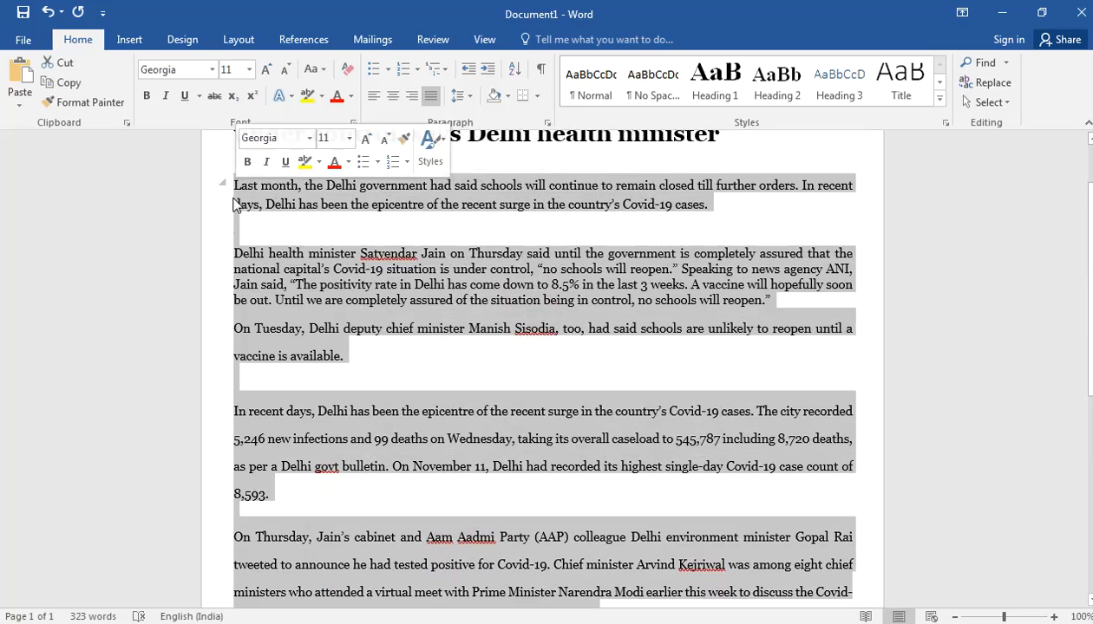
left_click(464, 97)
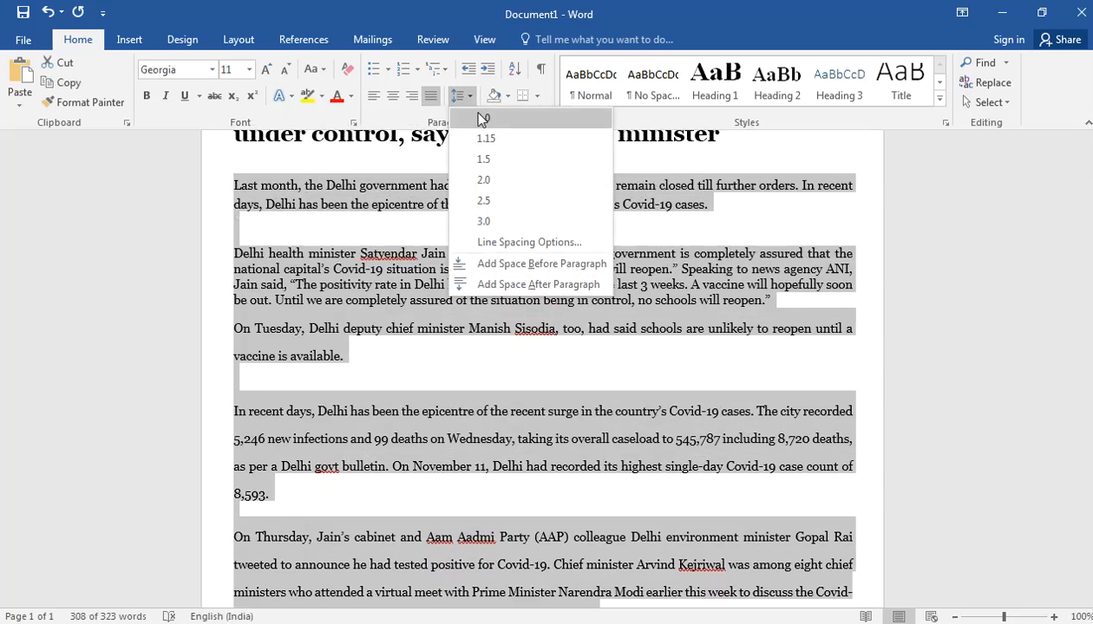
left_click(483, 119)
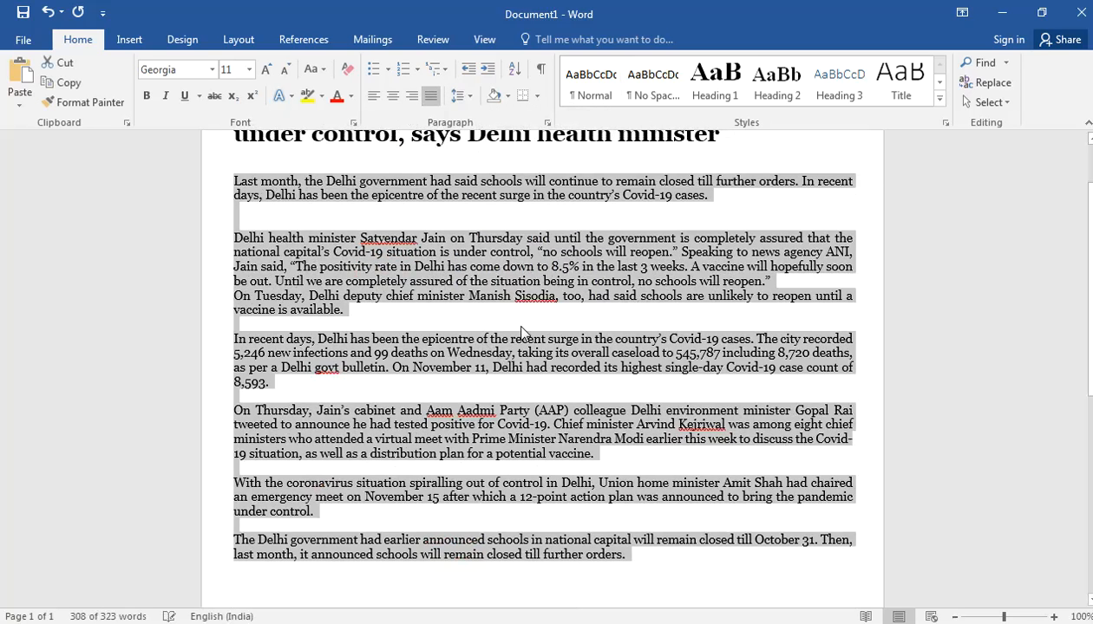
left_click(579, 382)
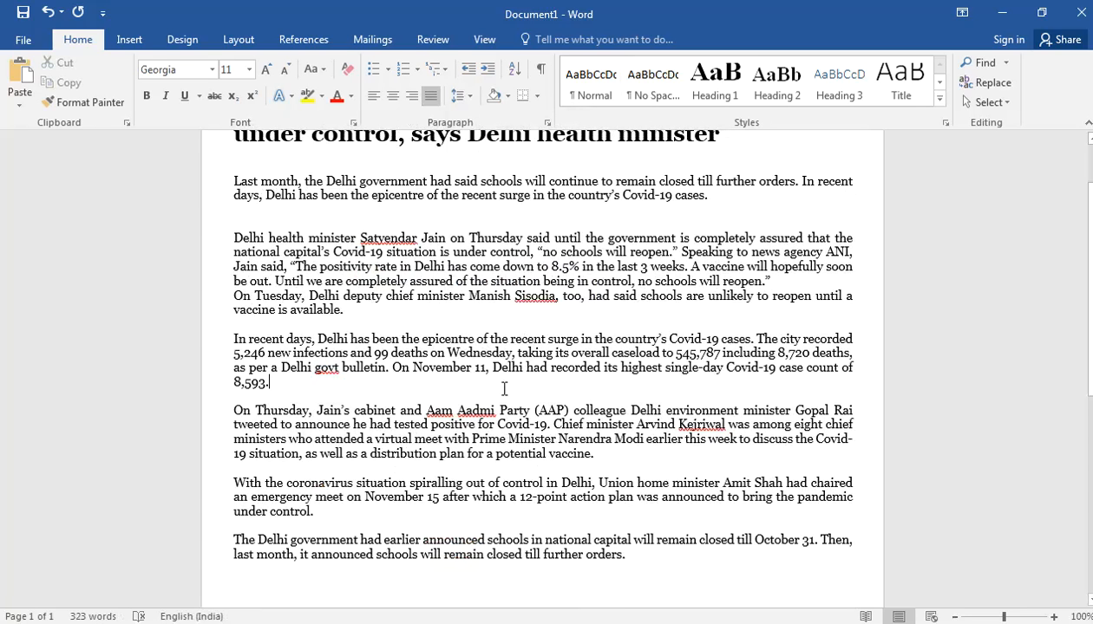
scroll(504, 389, "down", 8)
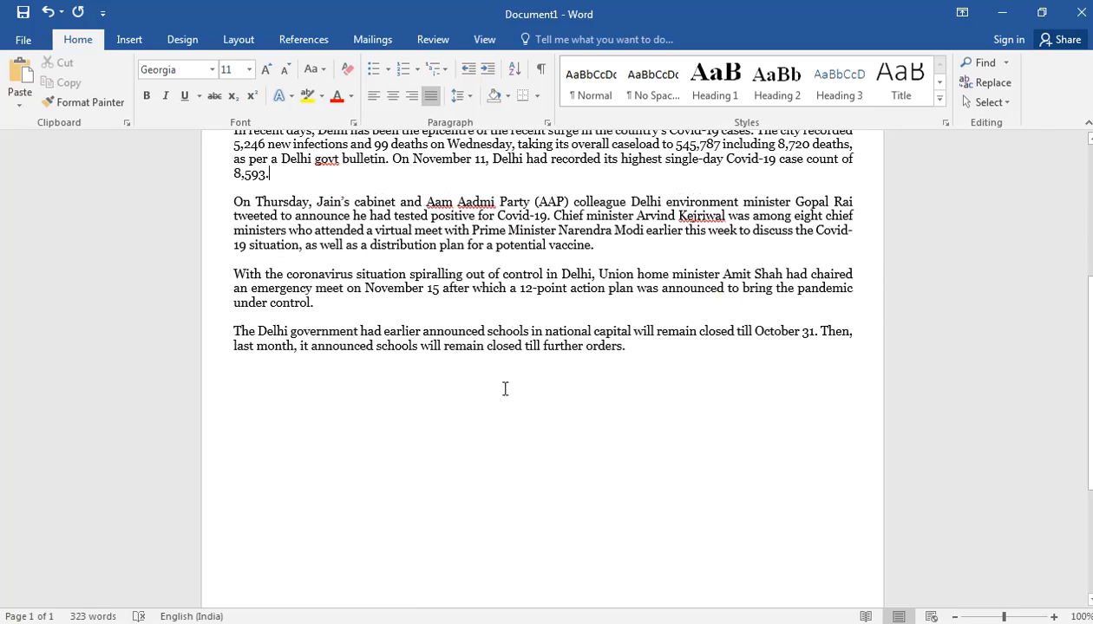
- Switch to the Hindustan Times article in the browser and open its lead photo of masked students in a new tab
scroll(504, 389, "up", 8)
scroll(505, 388, "up", 1)
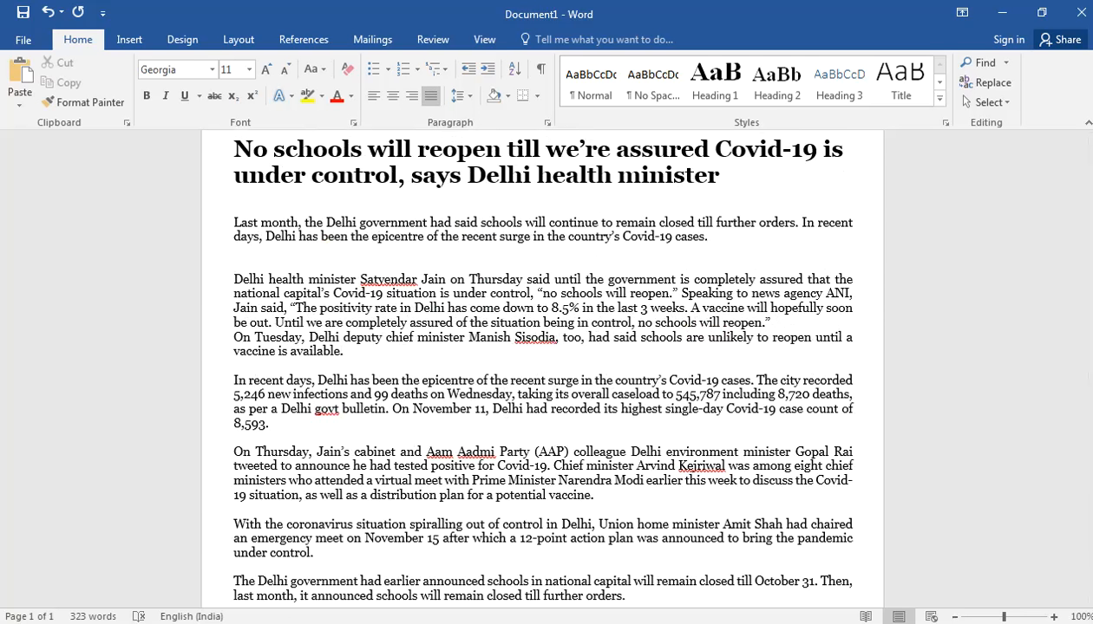
key("alt+Tab")
scroll(500, 383, "up", 5)
scroll(501, 382, "up", 10)
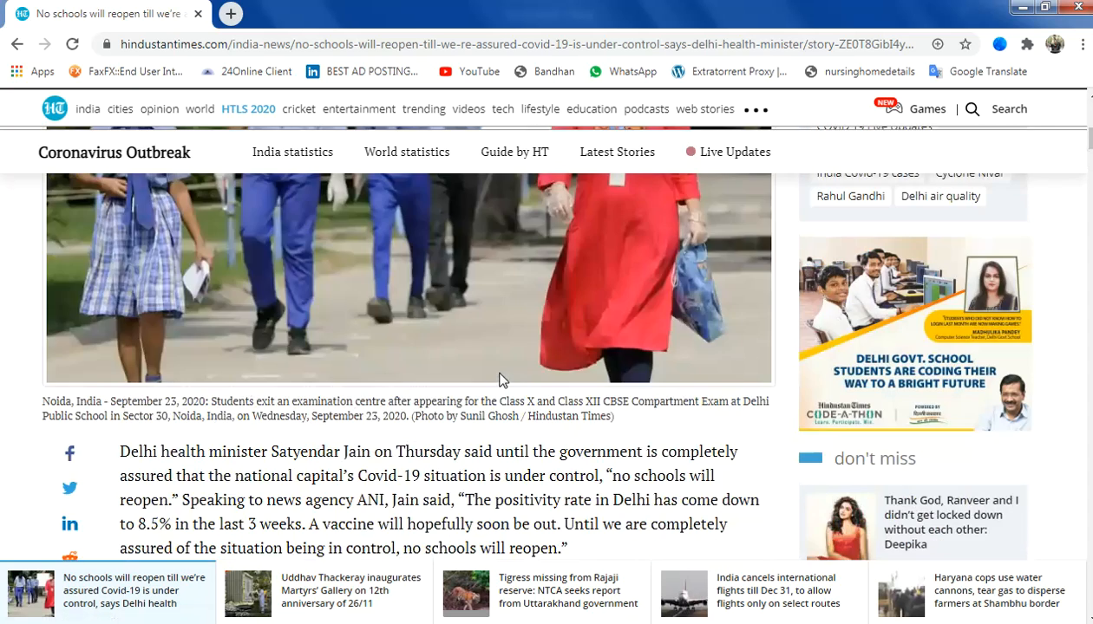
scroll(500, 383, "down", 3)
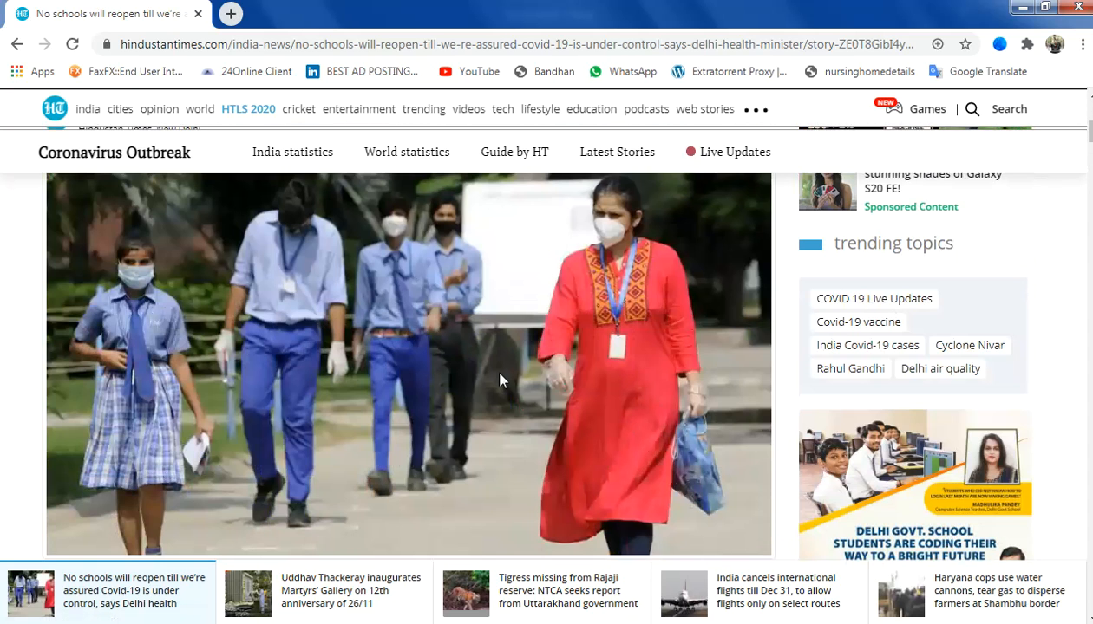
scroll(510, 375, "up", 1)
scroll(510, 374, "down", 1)
scroll(265, 441, "down", 2)
scroll(269, 446, "up", 2)
right_click(432, 288)
left_click(443, 294)
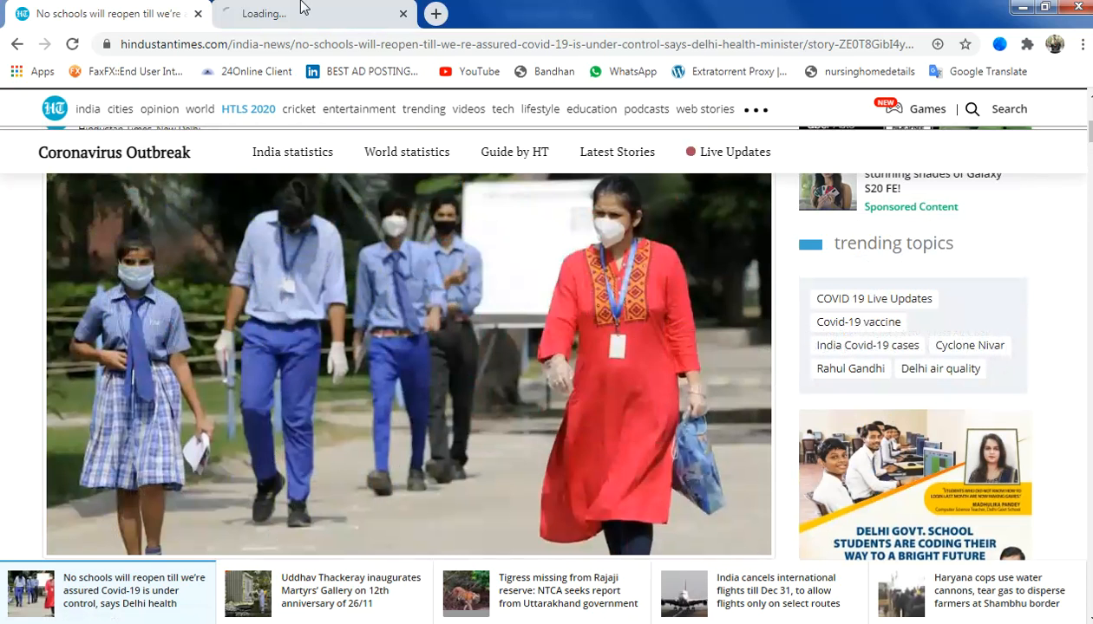
left_click(307, 15)
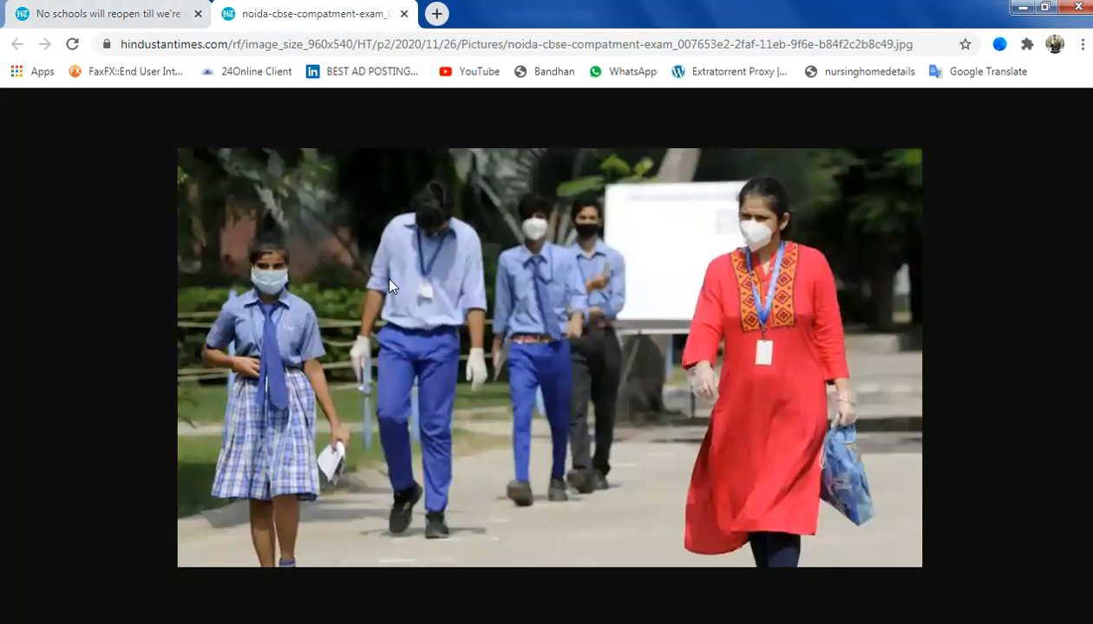
- Return to the article page and capture the lead photo of the students with Snipping Tool
left_click(109, 16)
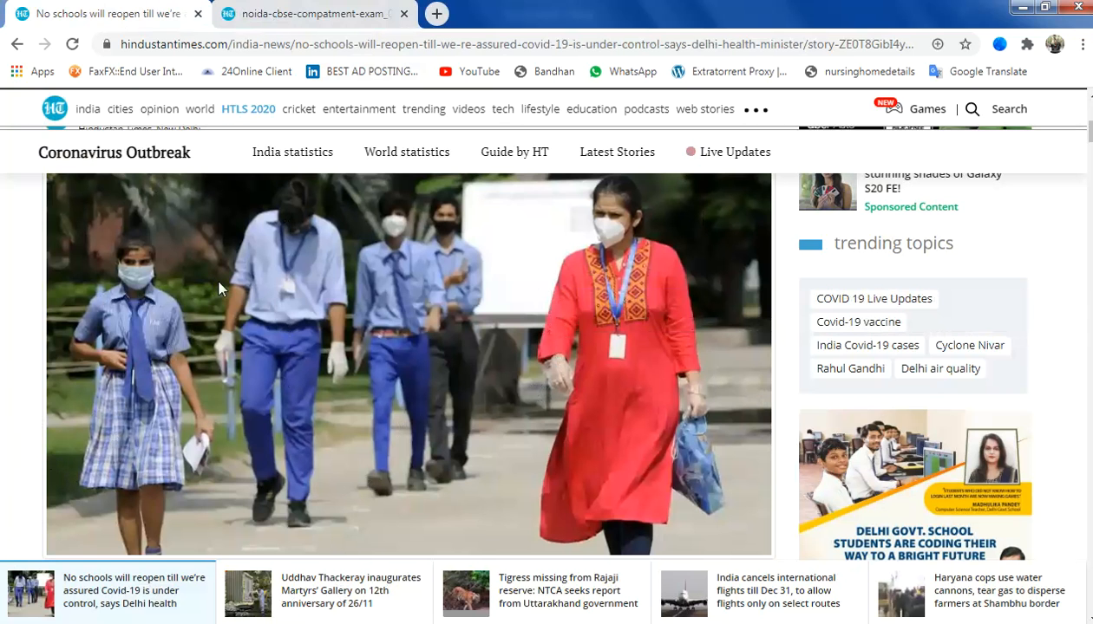
key("super")
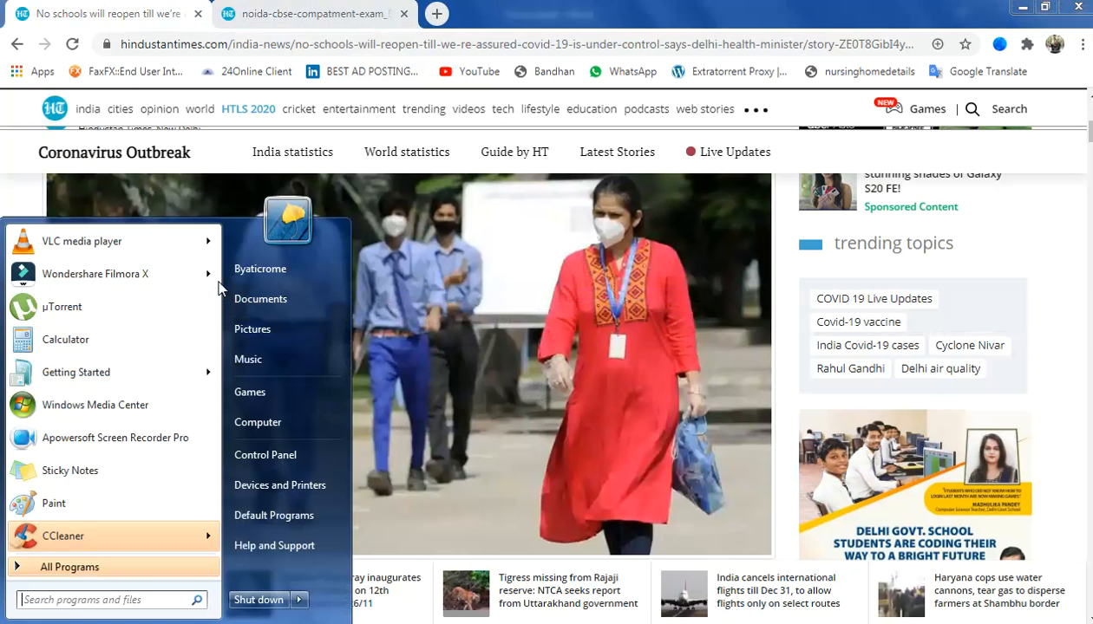
type("sn")
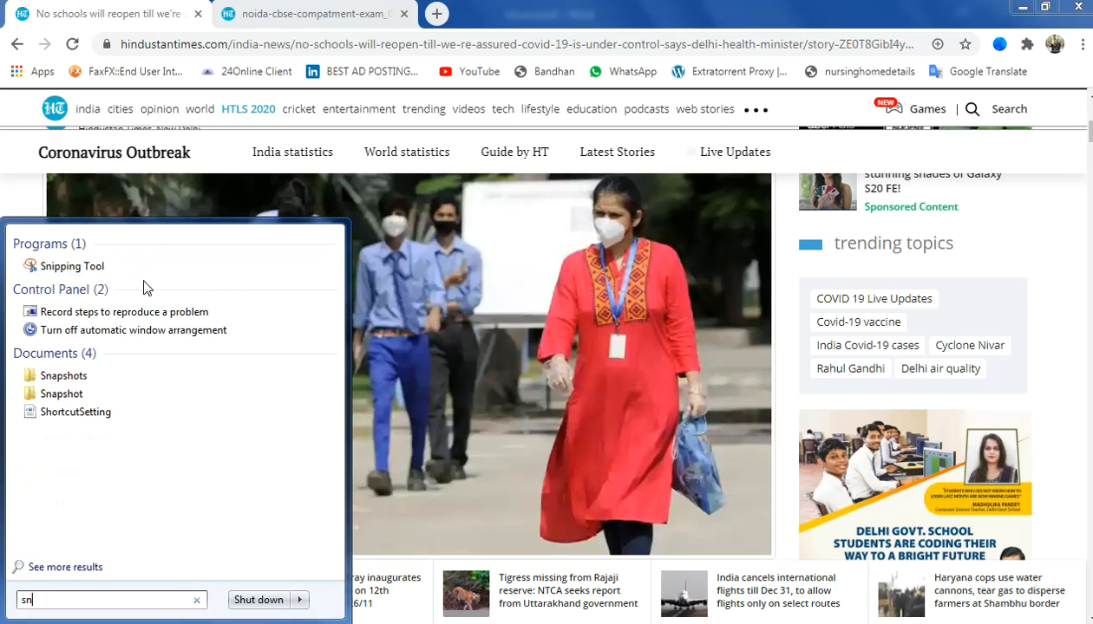
left_click(140, 282)
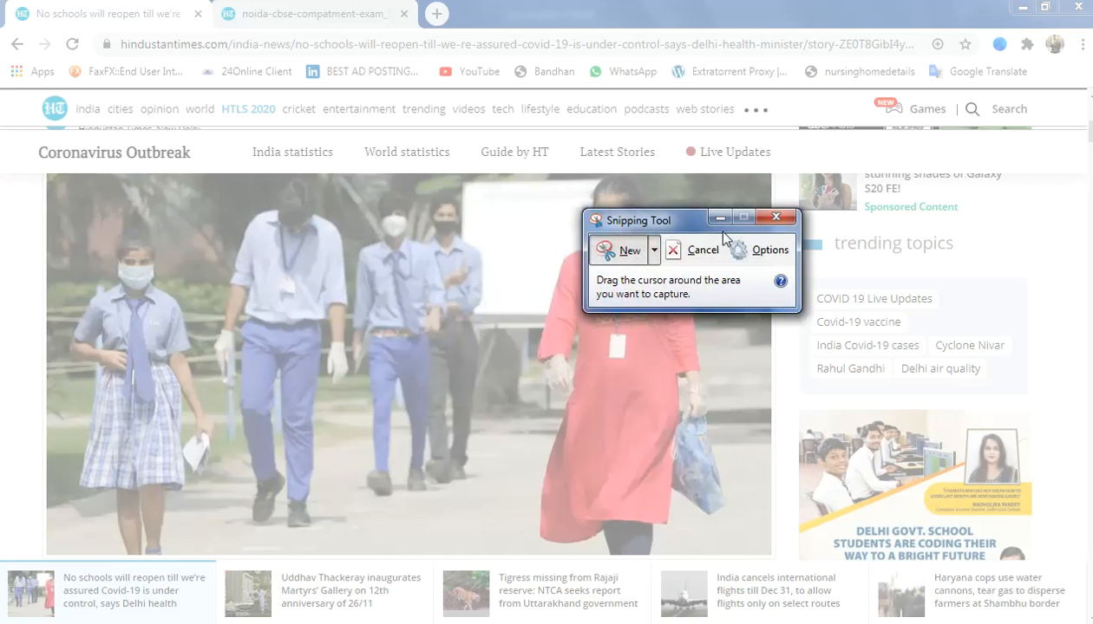
left_click_drag(54, 183, 751, 541)
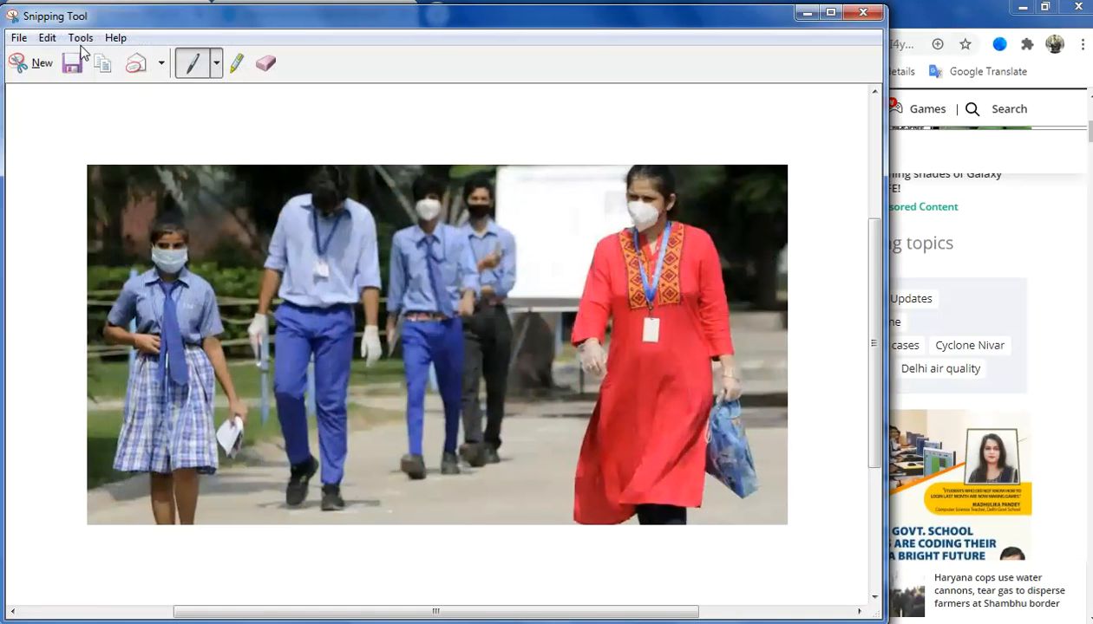
- Copy the snip into the Word document below the opening "Last month" paragraph and add a blank line beneath the picture
left_click(108, 68)
left_click(685, 623)
left_click(298, 256)
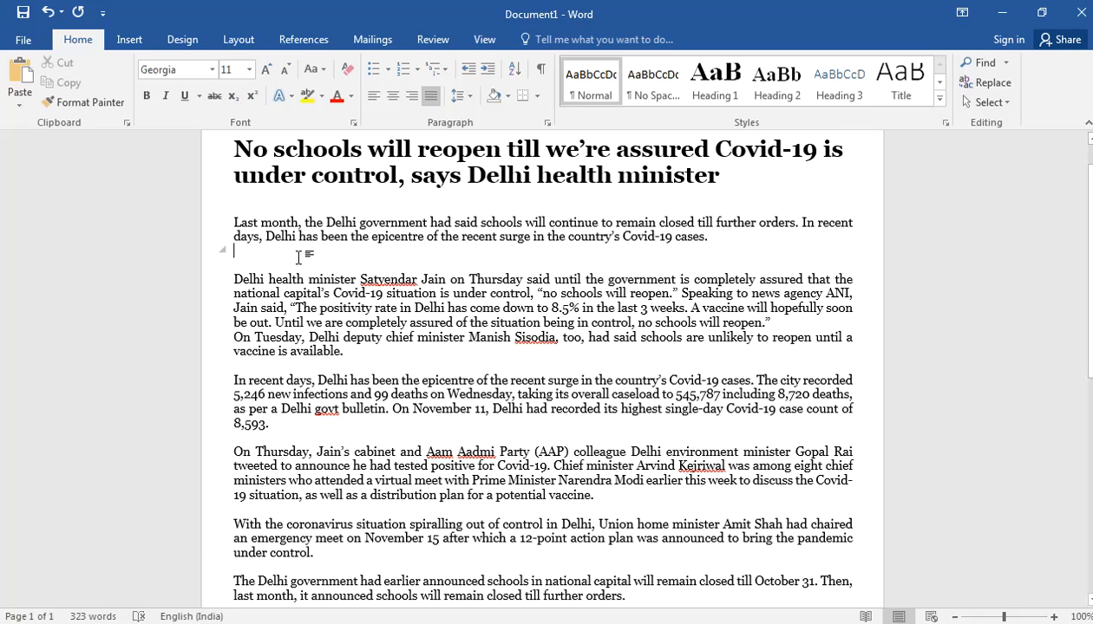
key("ctrl+v")
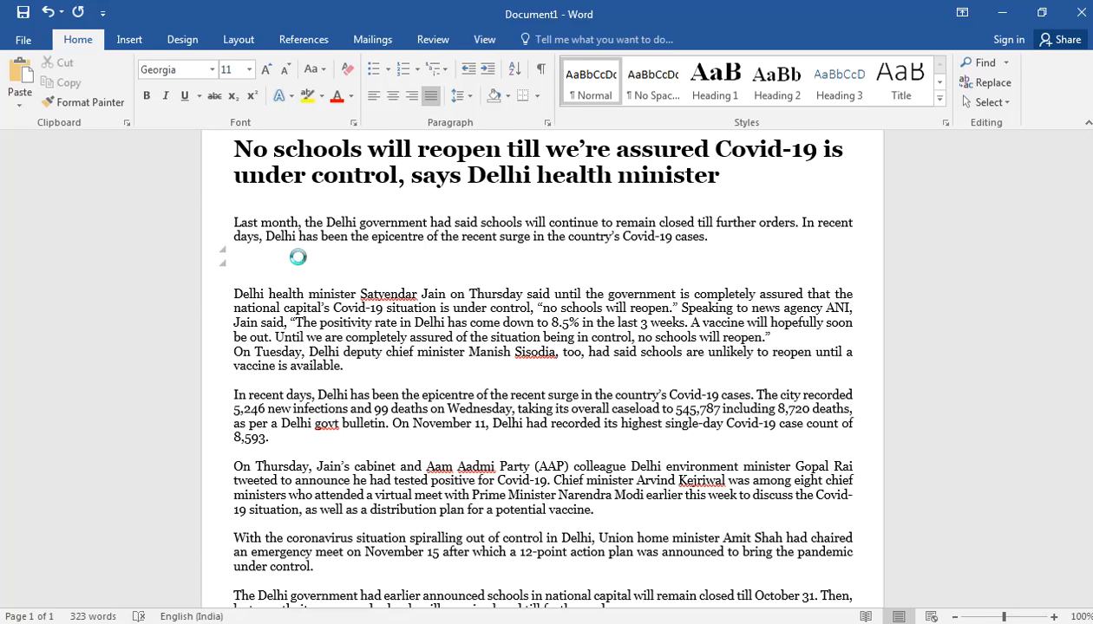
scroll(566, 272, "down", 3)
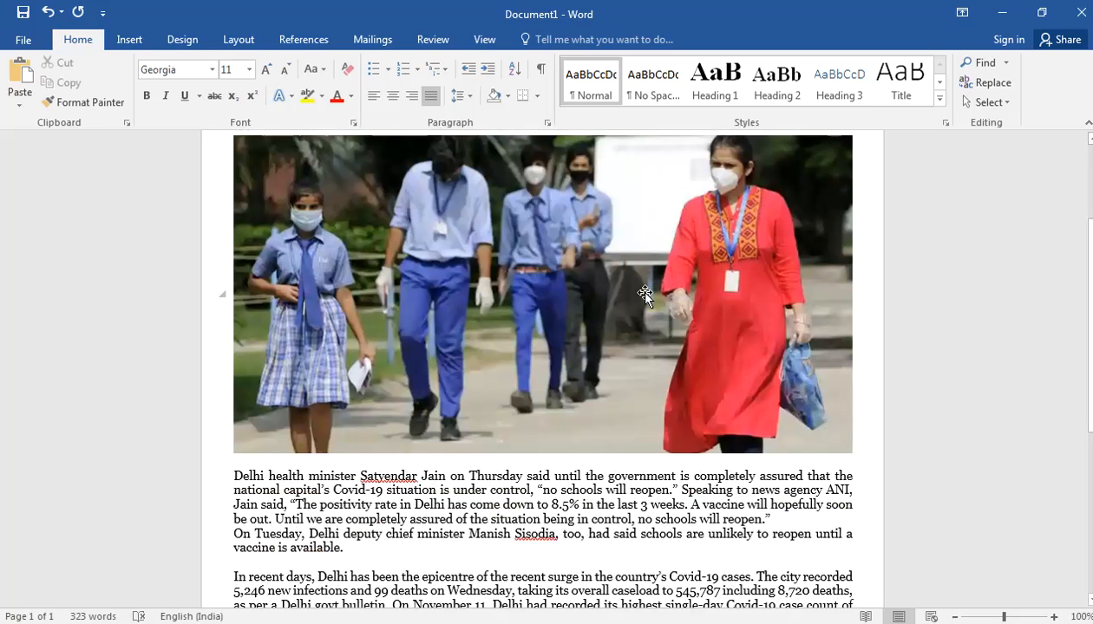
key("Return")
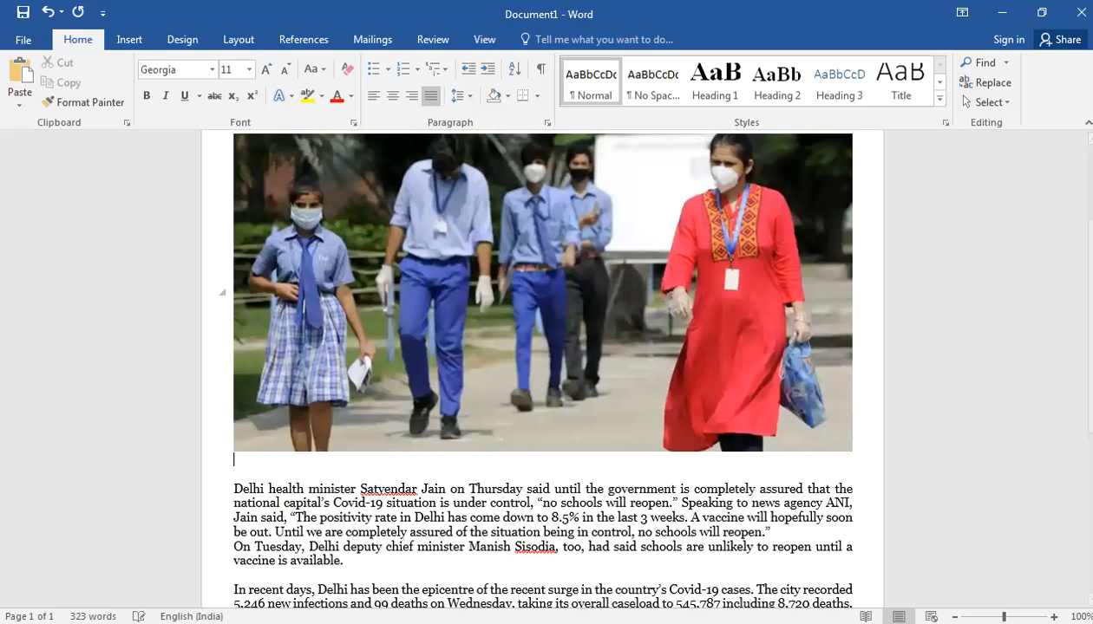
scroll(540, 408, "up", 4)
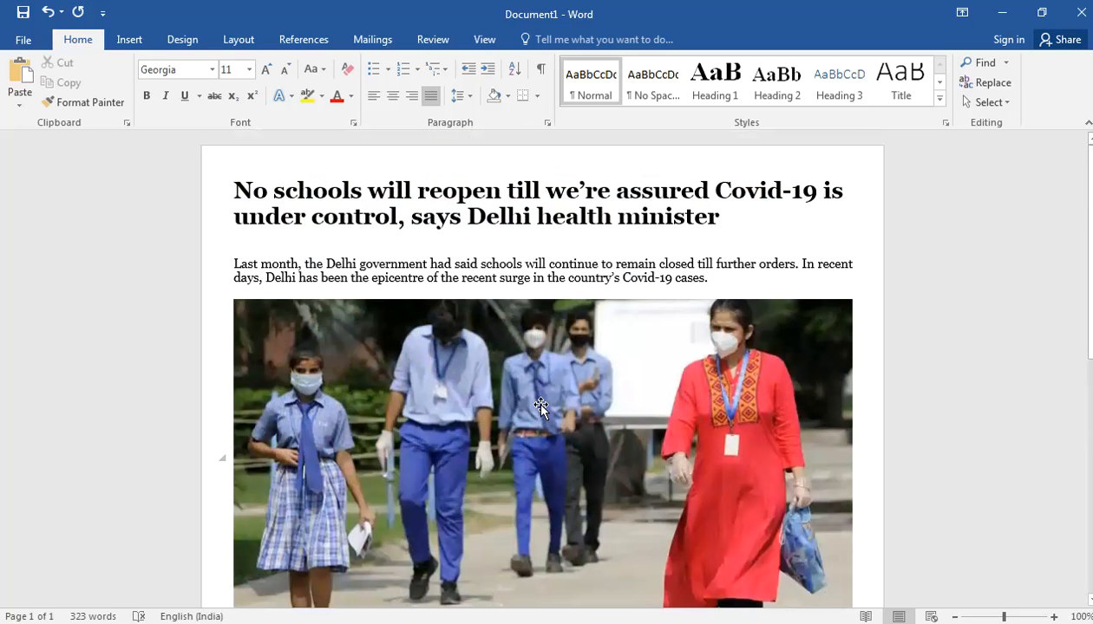
scroll(540, 408, "down", 3)
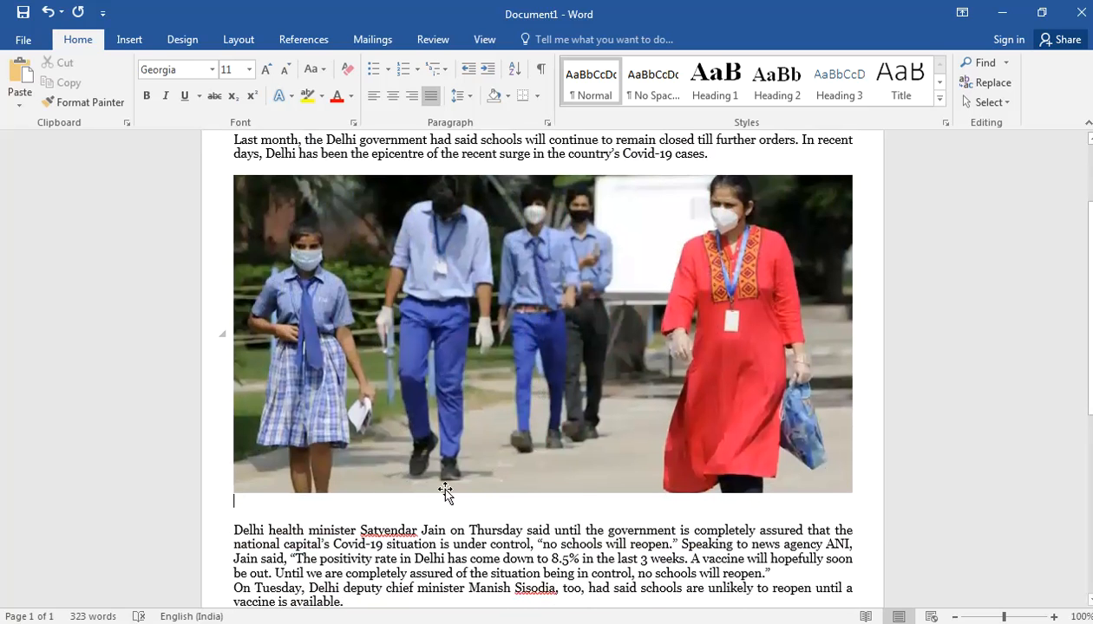
key("alt+Tab")
left_click(299, 7)
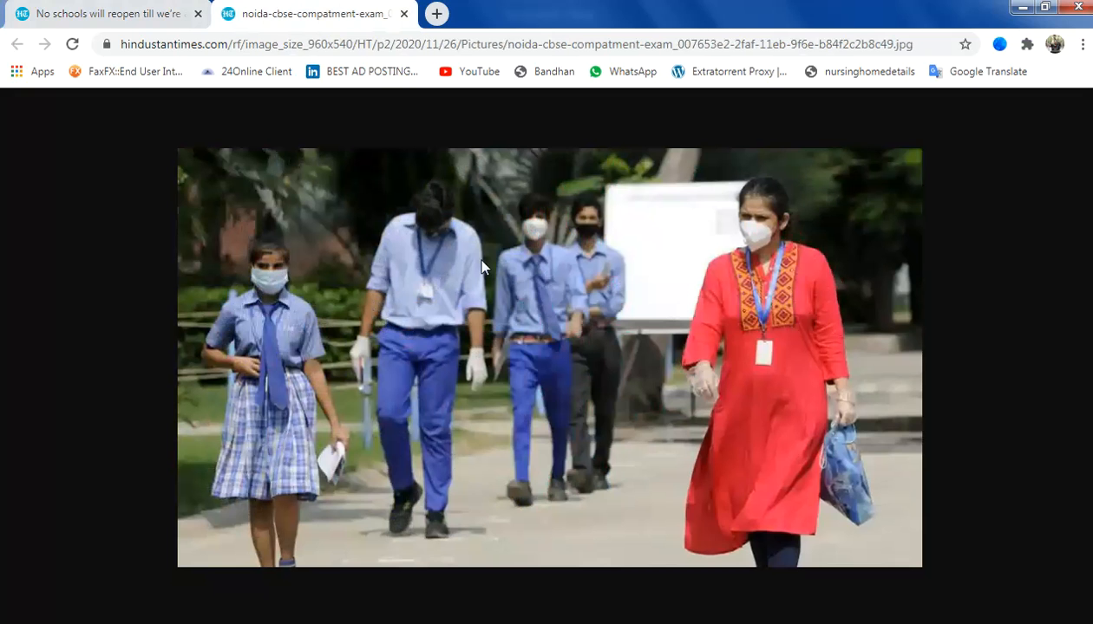
key("alt+Tab")
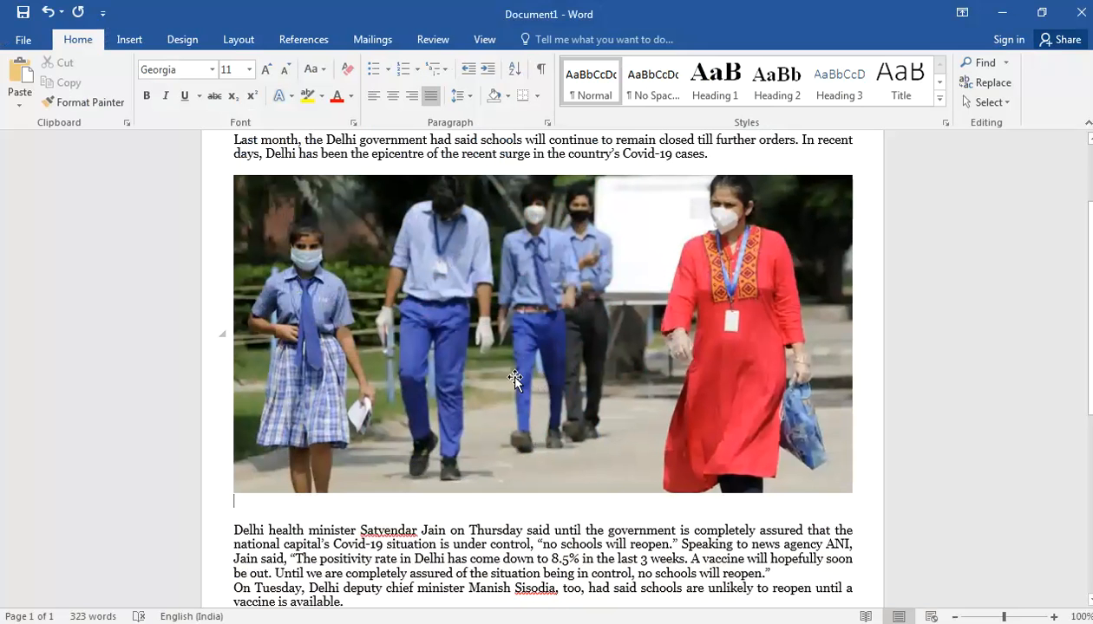
left_click(396, 623)
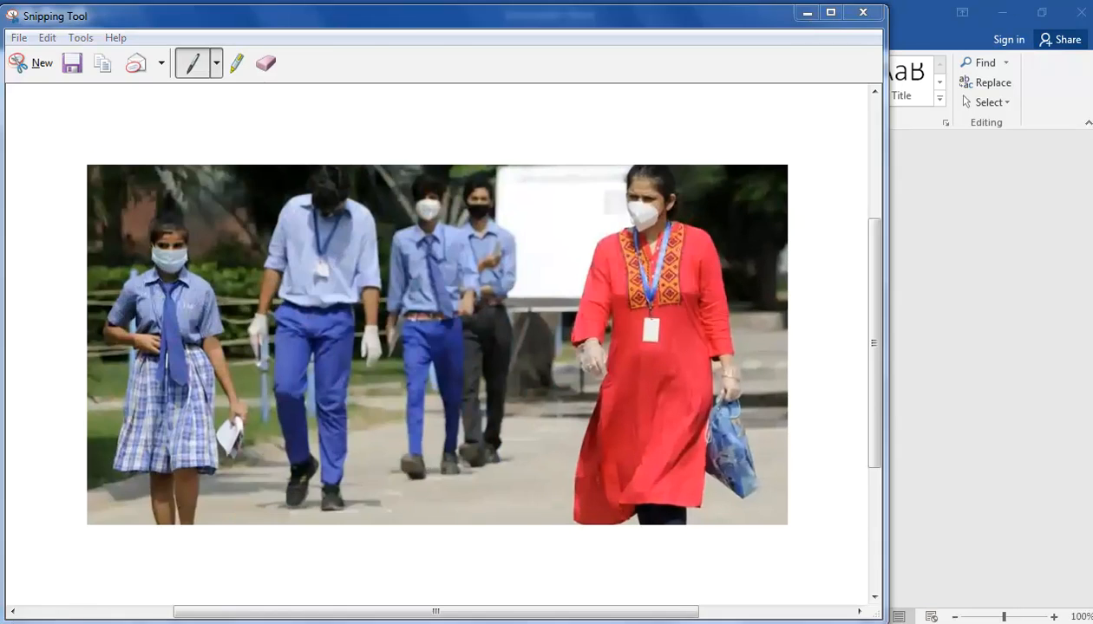
left_click(396, 623)
scroll(259, 405, "down", 2)
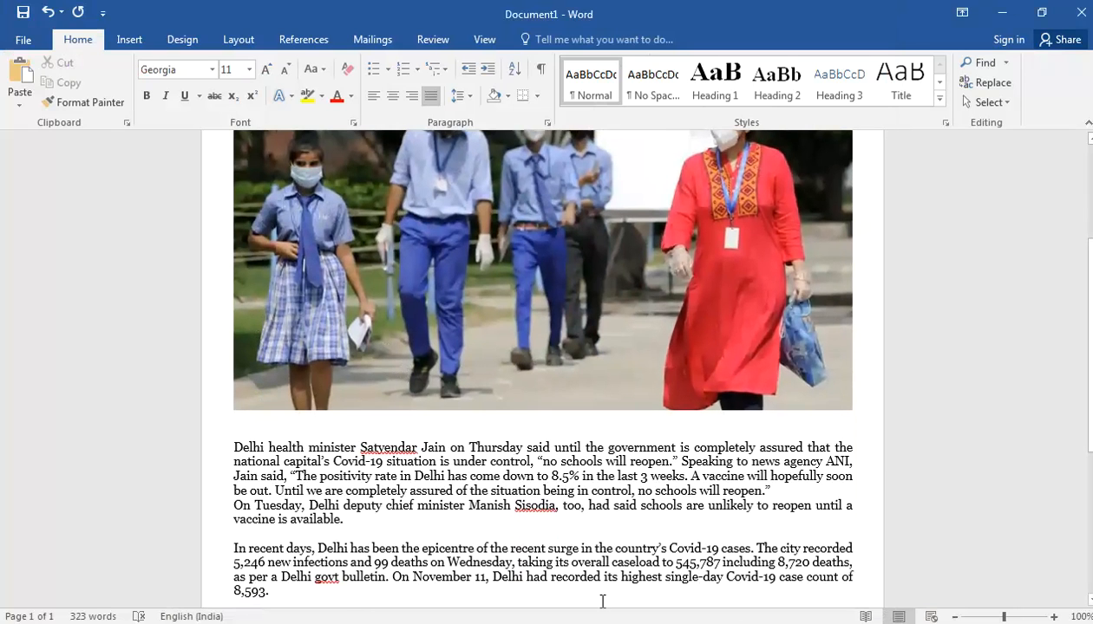
- Switch to the article in the browser and capture the whole embedded ANI tweet about the 8.5% positivity rate with Snipping Tool
left_click(191, 623)
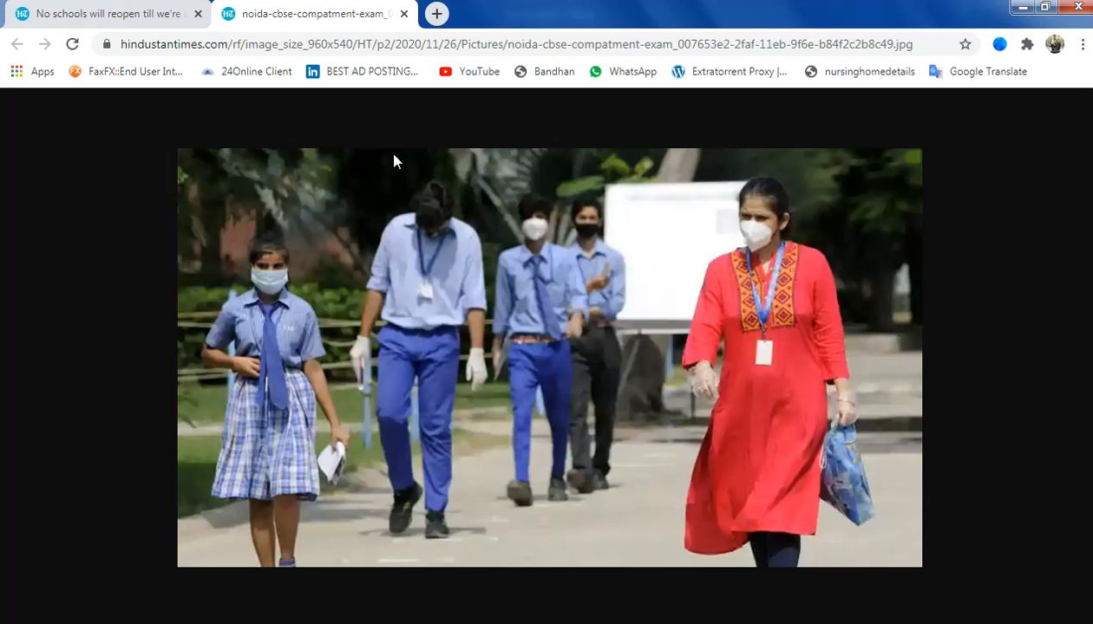
left_click(95, 14)
scroll(405, 360, "down", 5)
scroll(410, 364, "down", 1)
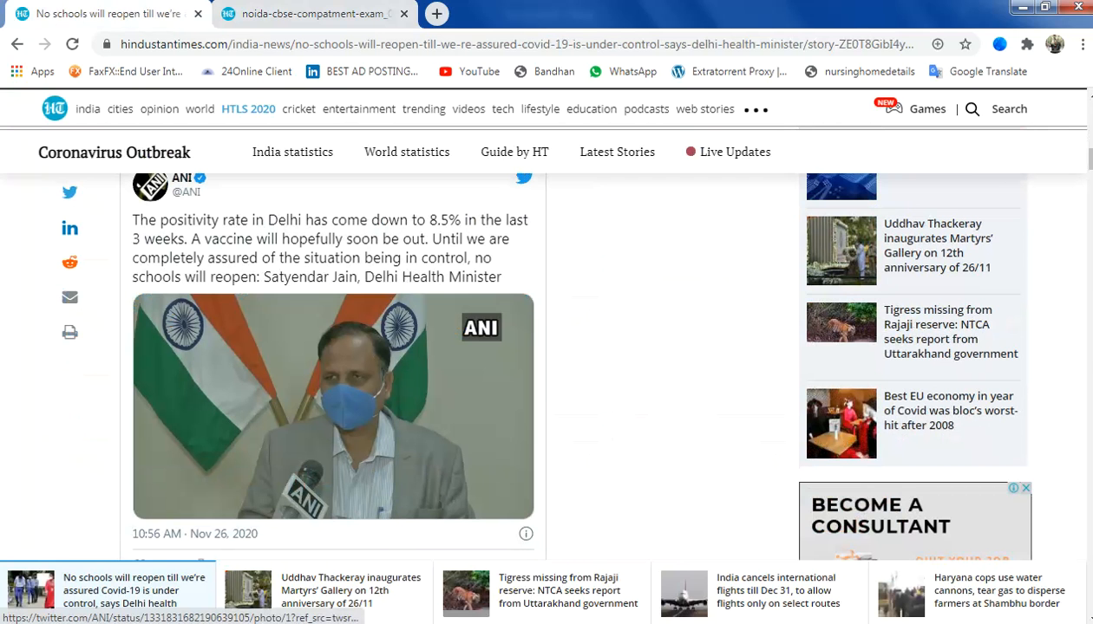
scroll(333, 406, "up", 1)
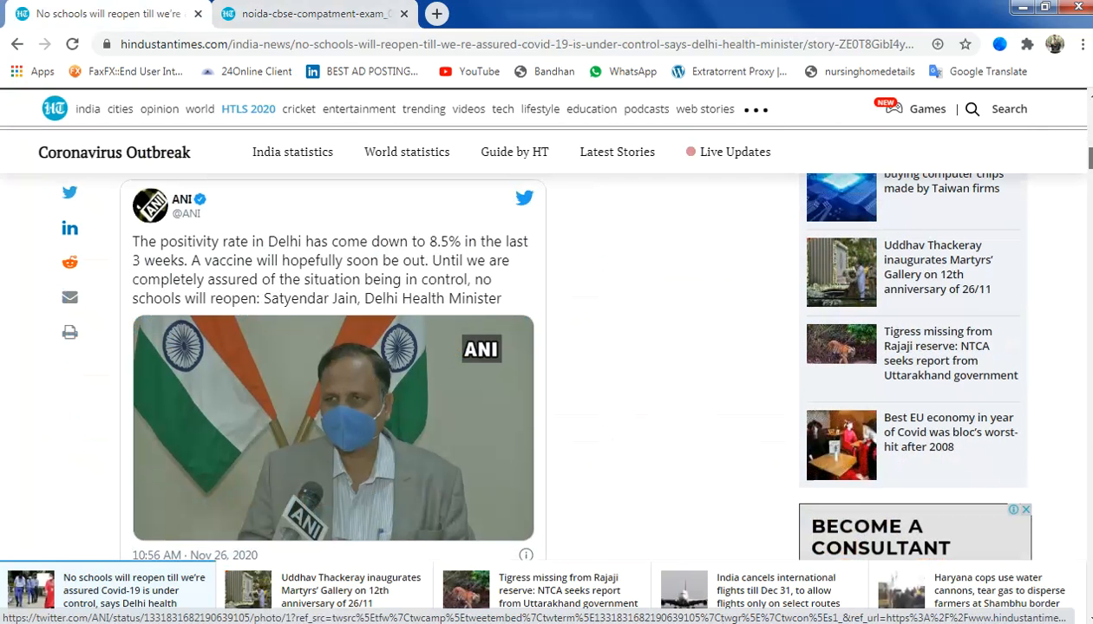
key("ctrl+minus")
key("ctrl+plus")
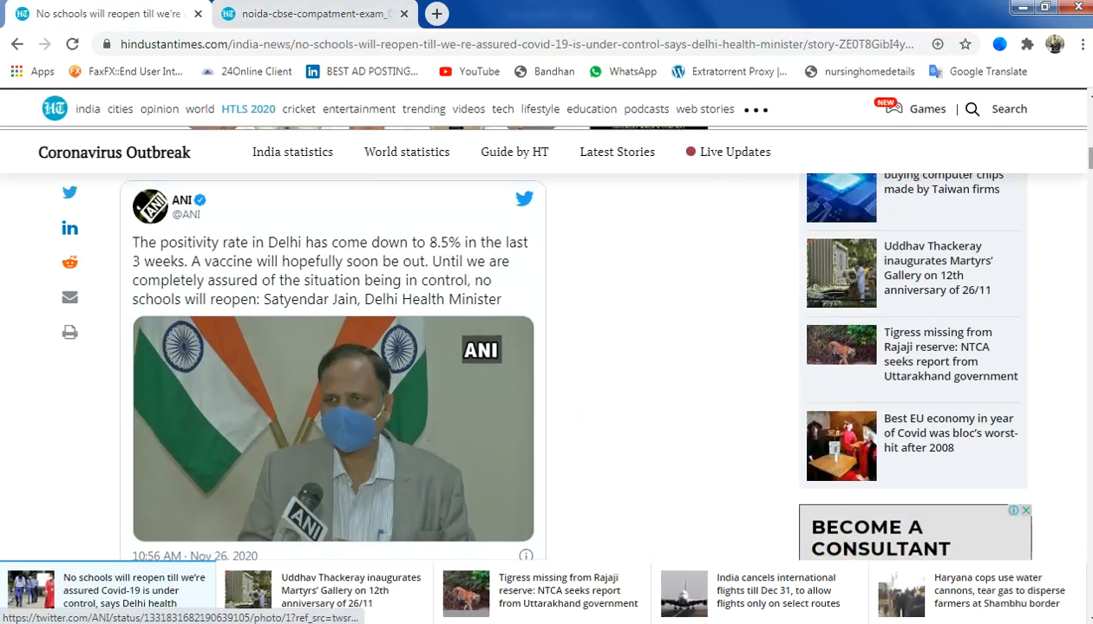
scroll(333, 417, "down", 1)
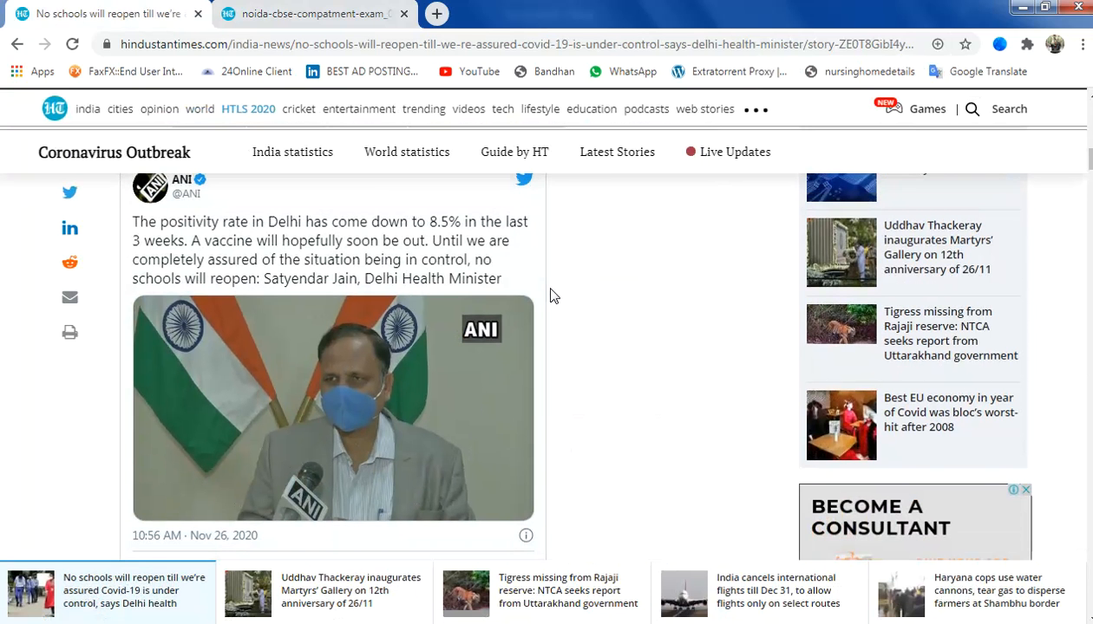
scroll(550, 296, "up", 1)
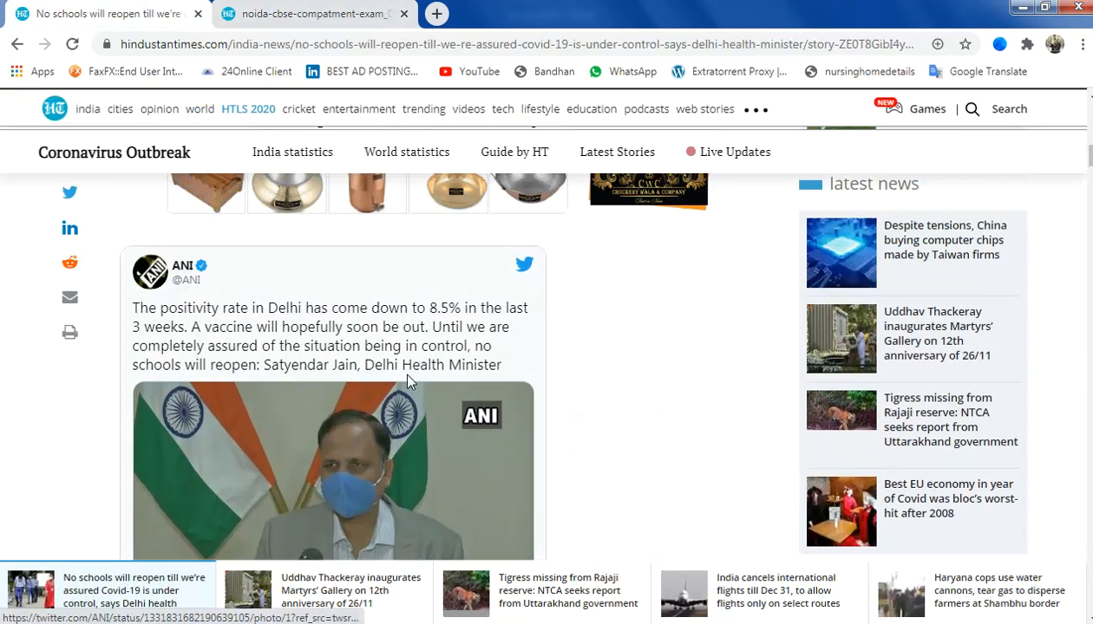
scroll(582, 326, "down", 1)
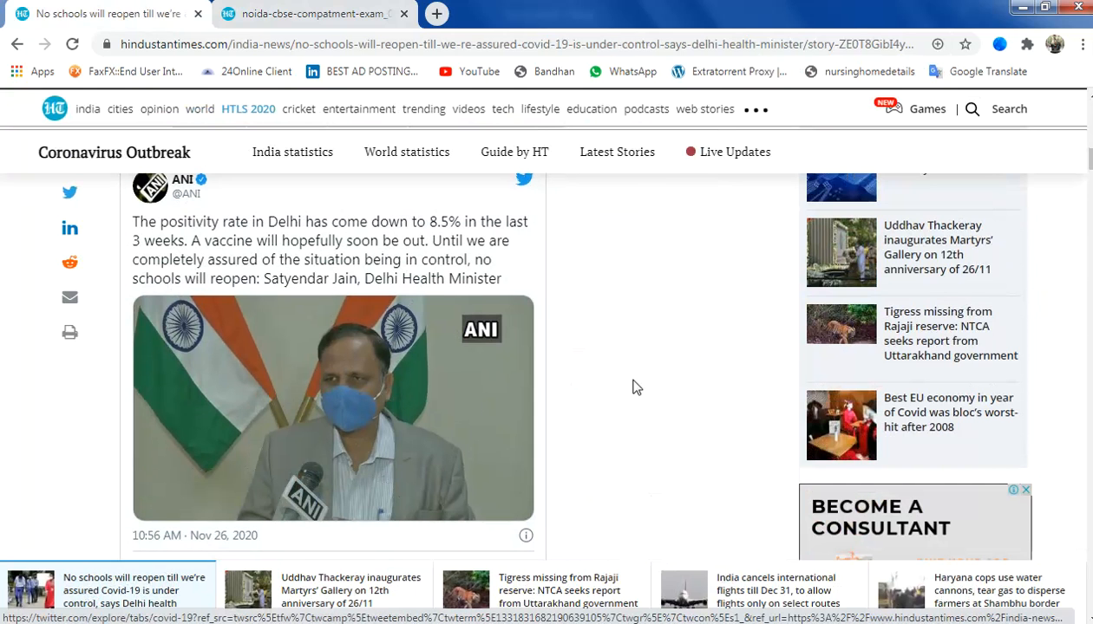
key("ctrl+minus")
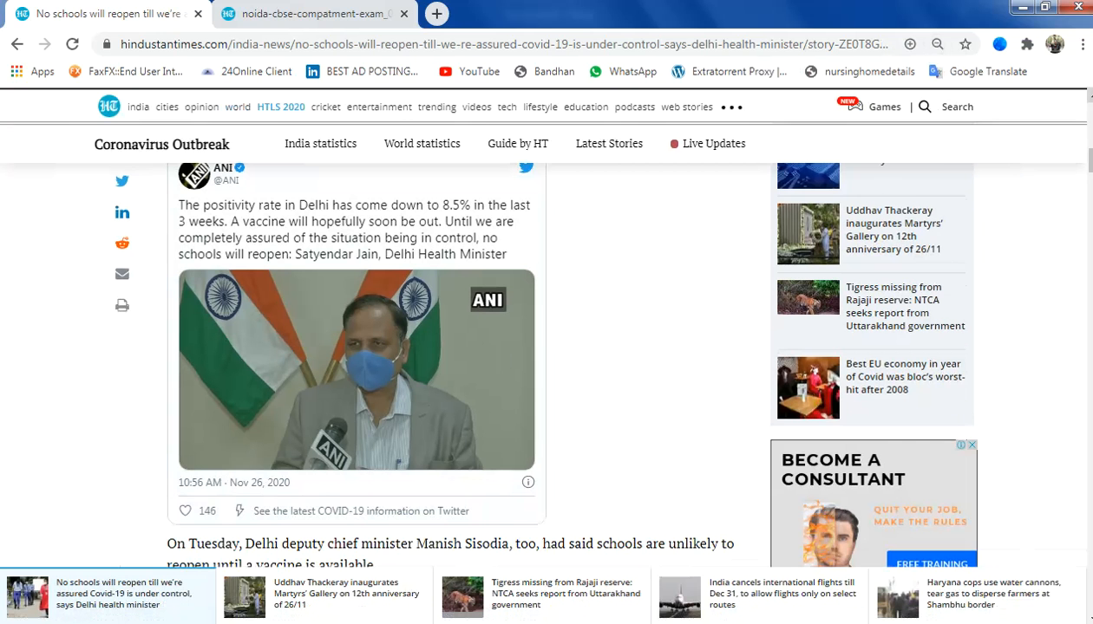
left_click(1090, 95)
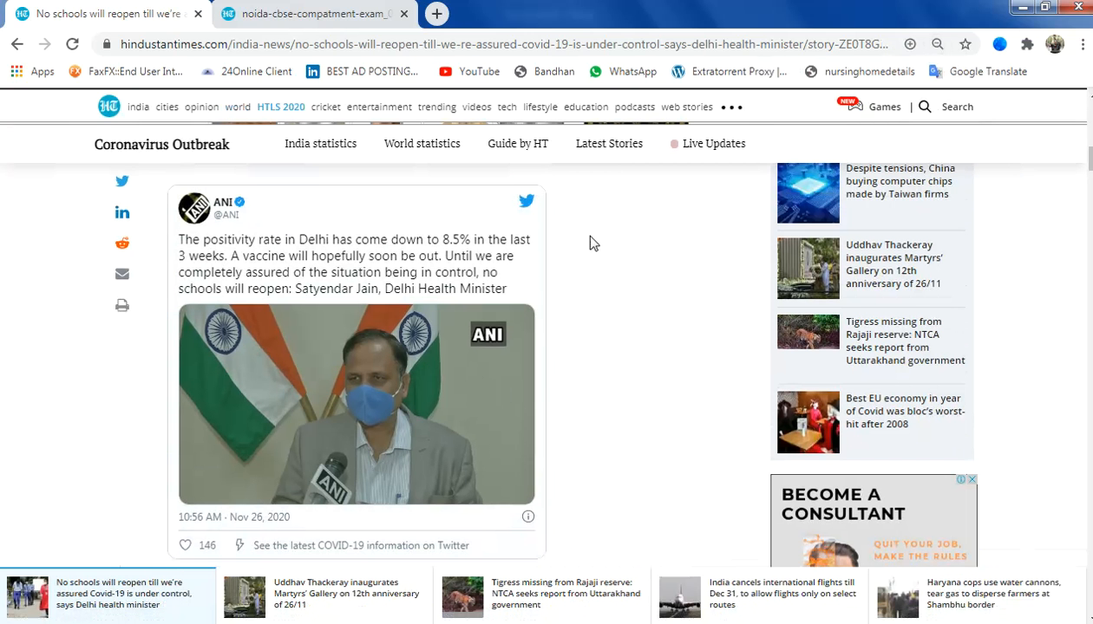
left_click(345, 623)
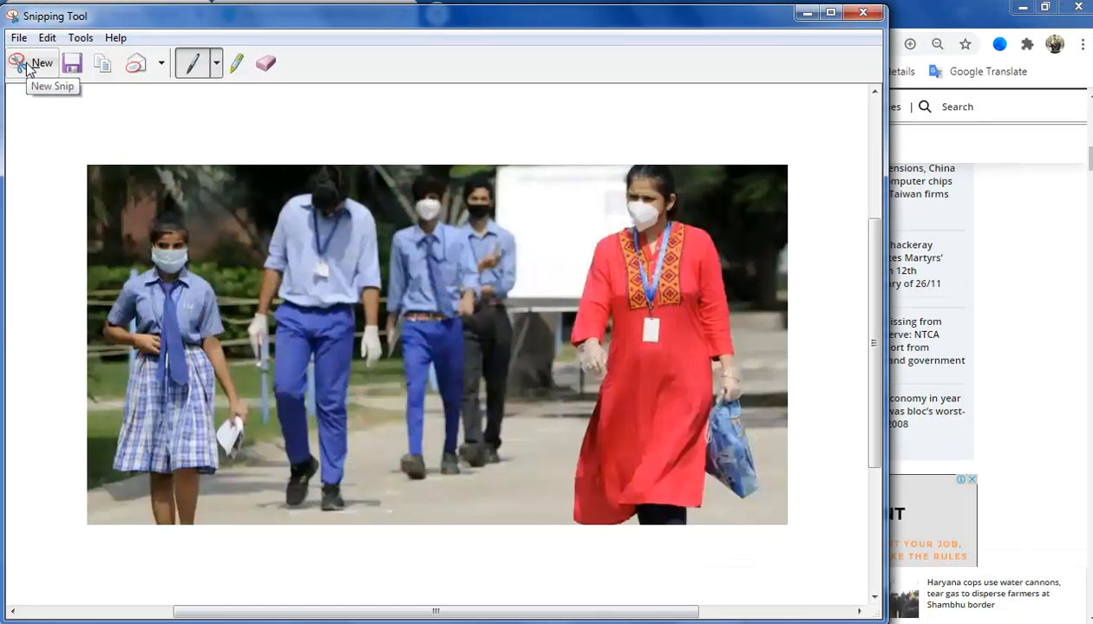
left_click(27, 69)
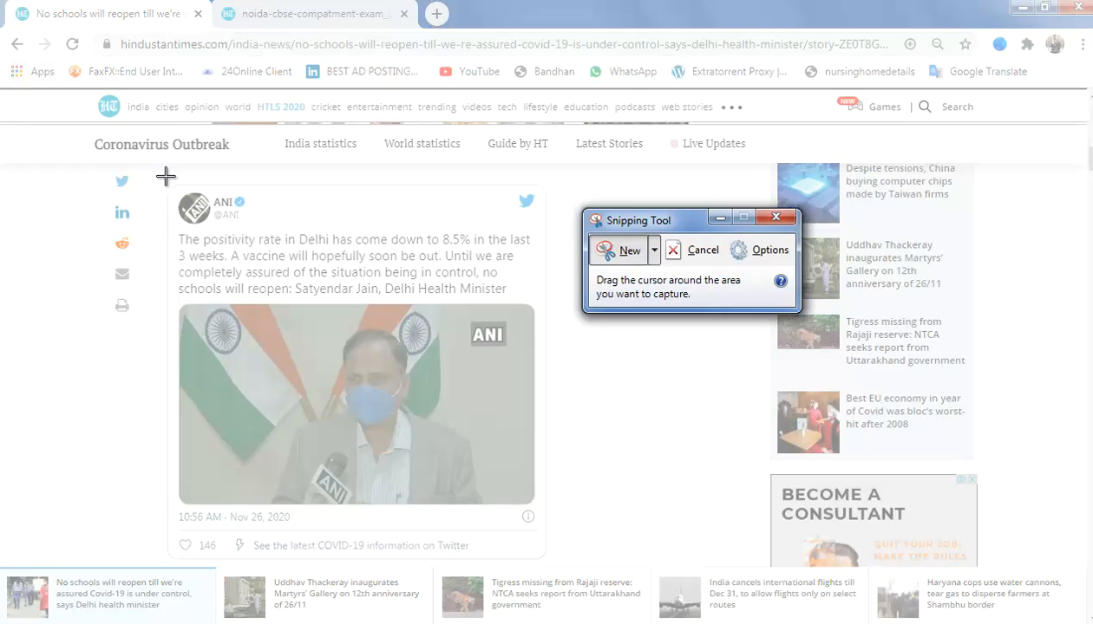
left_click_drag(167, 178, 549, 566)
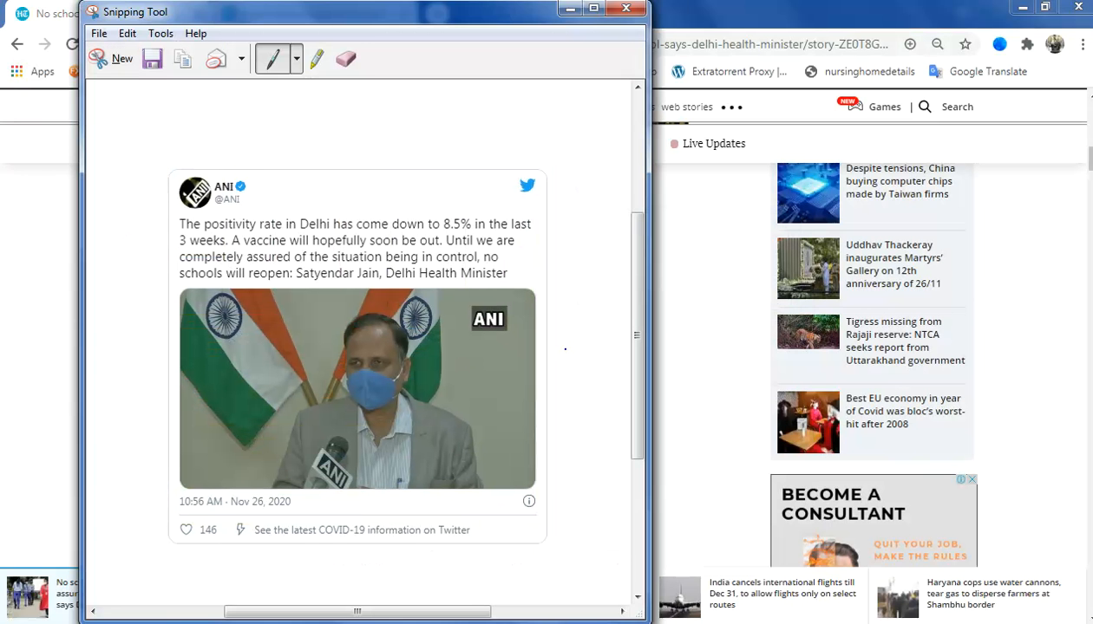
- Switch to Word and insert two line breaks after "no schools will reopen.", before the paragraph starting "On Tuesday"
left_click(706, 3)
scroll(486, 295, "up", 4)
scroll(473, 297, "up", 2)
scroll(418, 310, "down", 2)
left_click(687, 623)
scroll(439, 512, "down", 1)
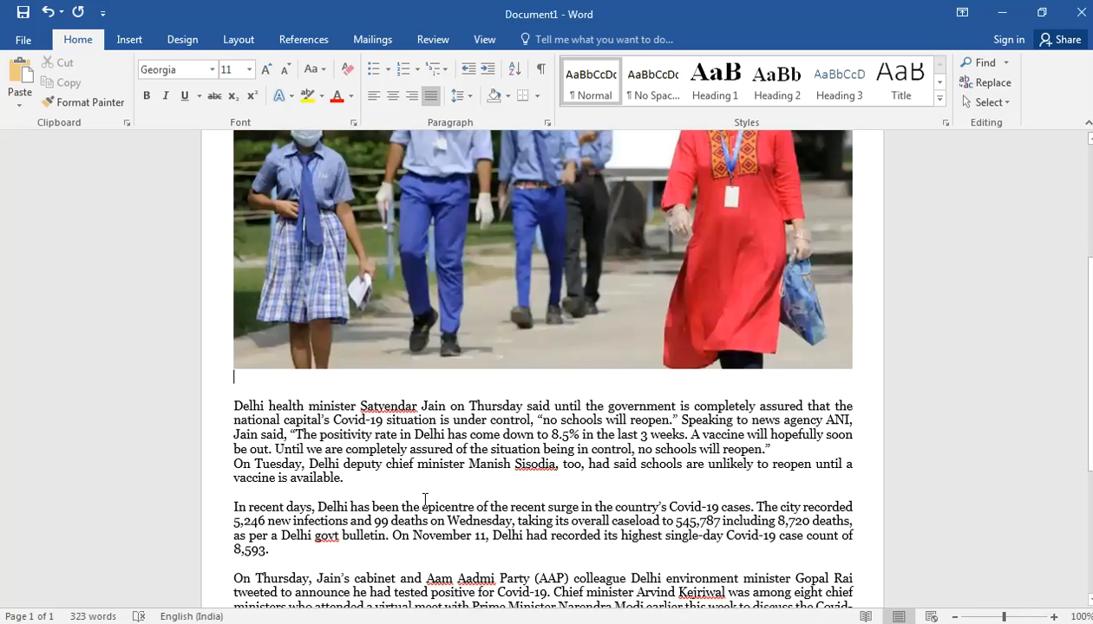
scroll(425, 499, "up", 2)
scroll(484, 503, "down", 1)
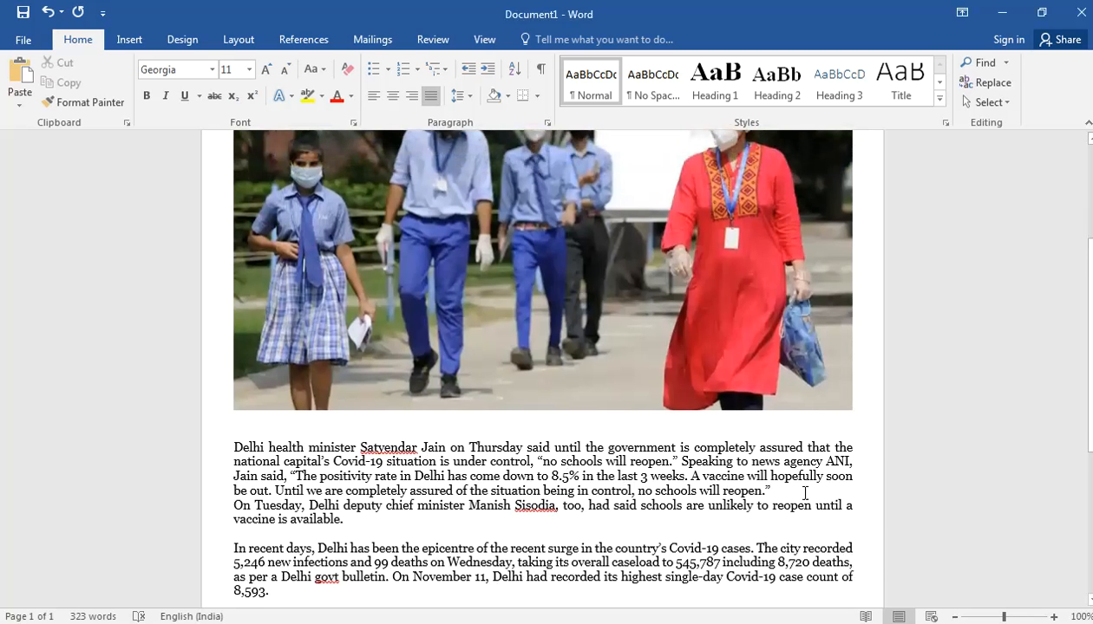
key("Return")
key("Return")
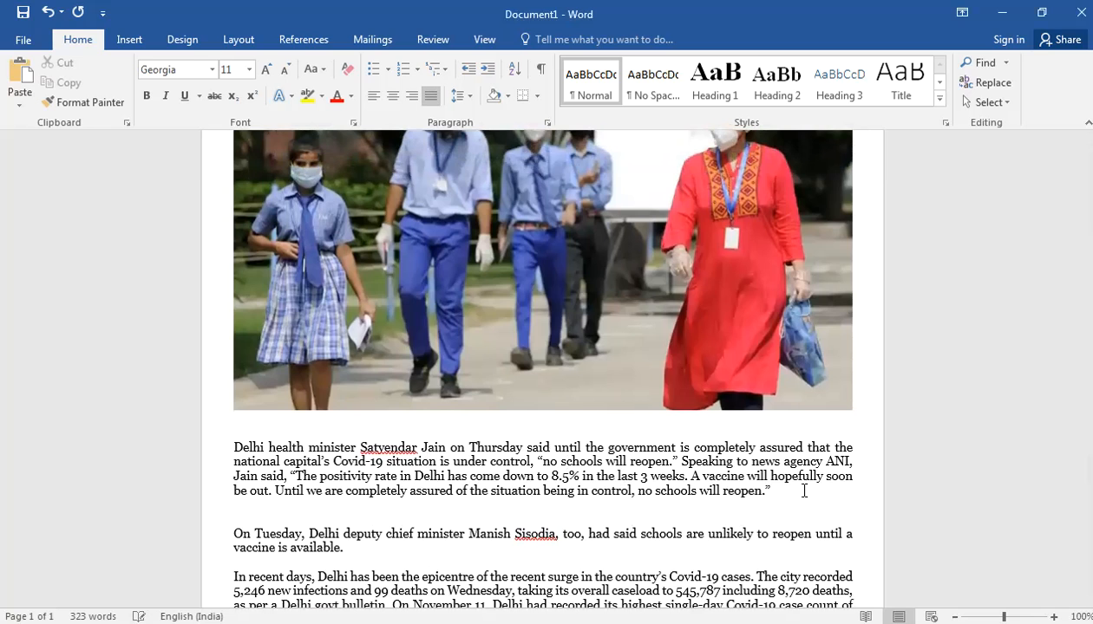
- Paste the captured ANI tweet into the document above the "On Tuesday" paragraph
key("ctrl+v")
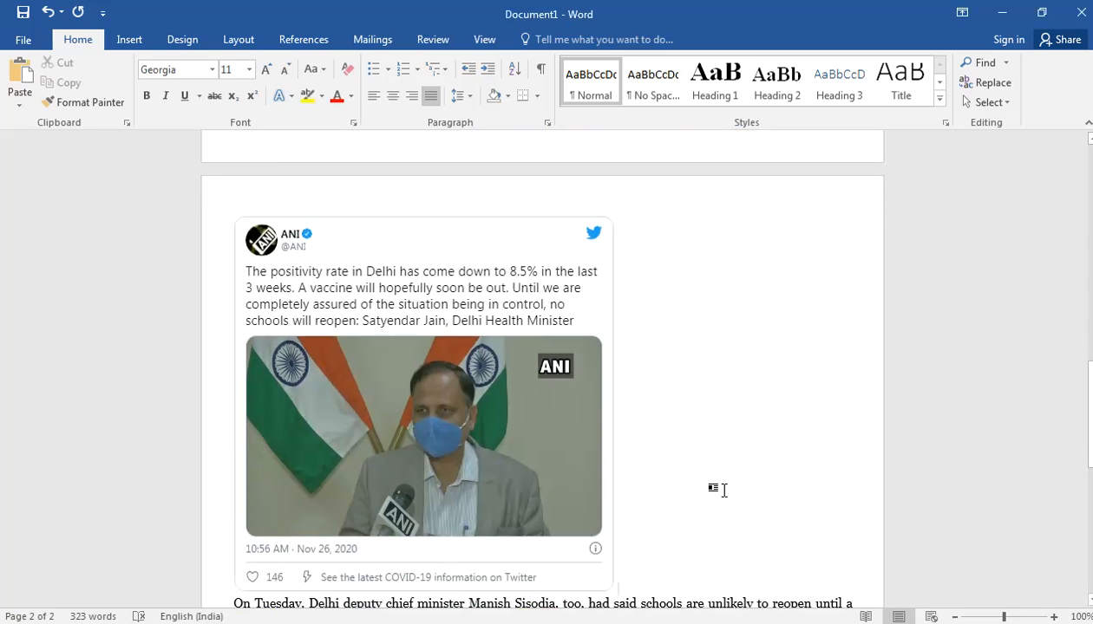
scroll(723, 490, "up", 10)
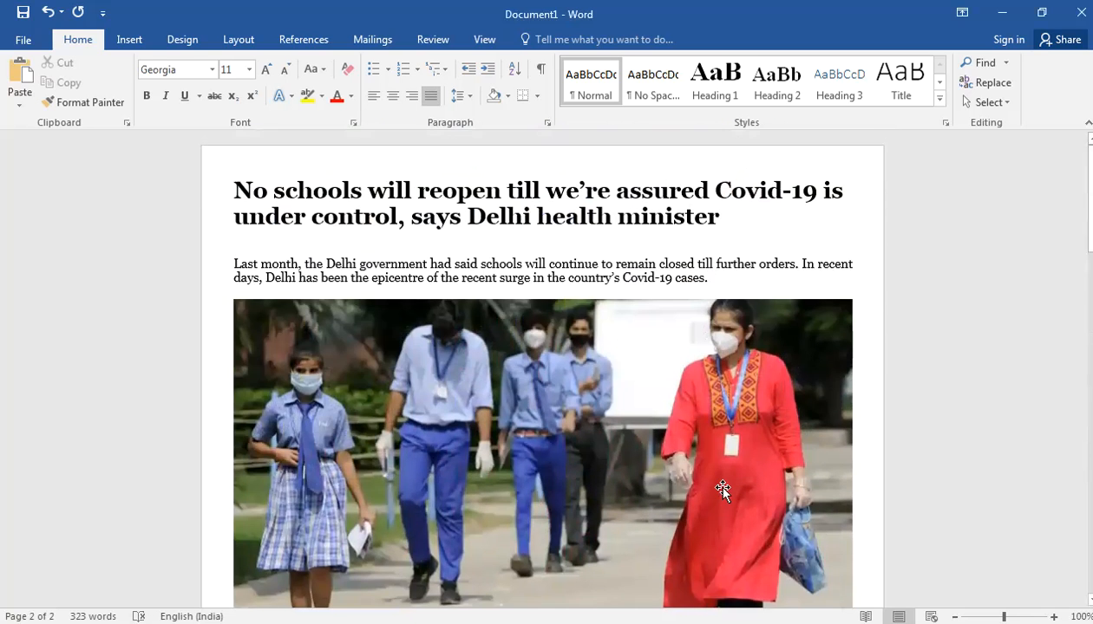
left_click(717, 490)
scroll(693, 481, "down", 10)
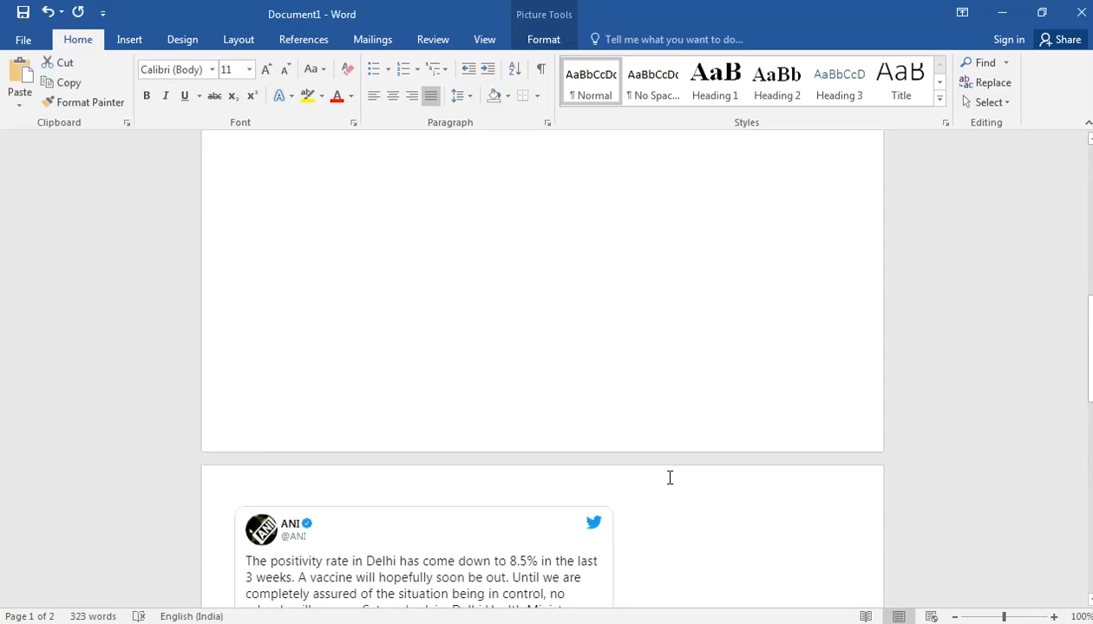
scroll(671, 477, "down", 9)
scroll(670, 477, "up", 5)
scroll(671, 477, "up", 5)
- Set the tweet picture's text wrapping to Tight and shrink it to about 10.16 cm high by 10.07 cm wide
left_click(528, 490)
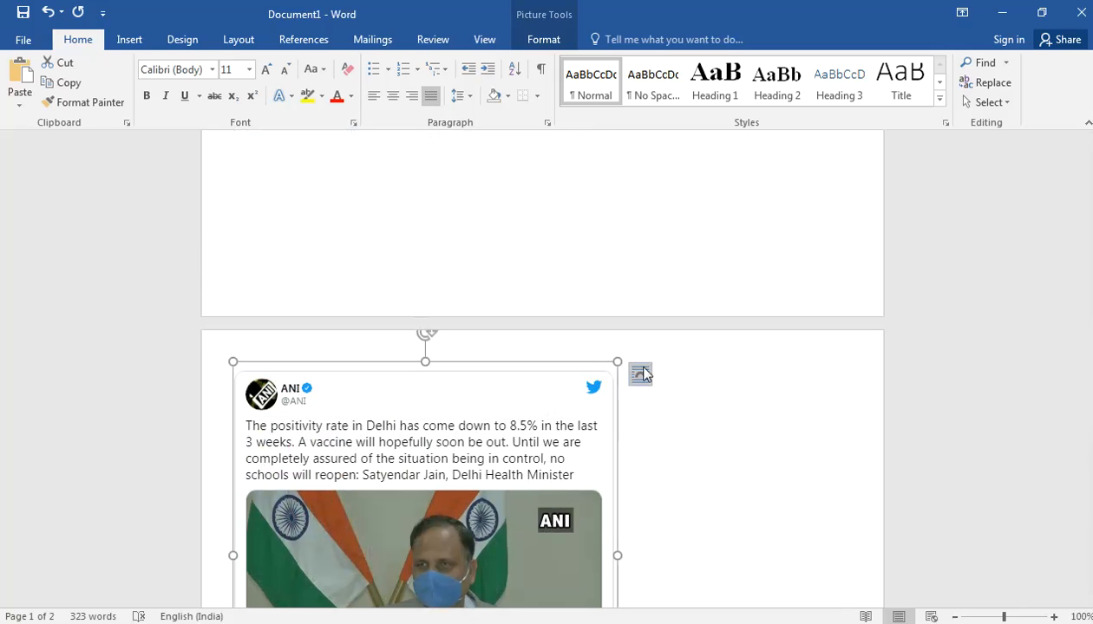
double_click(422, 467)
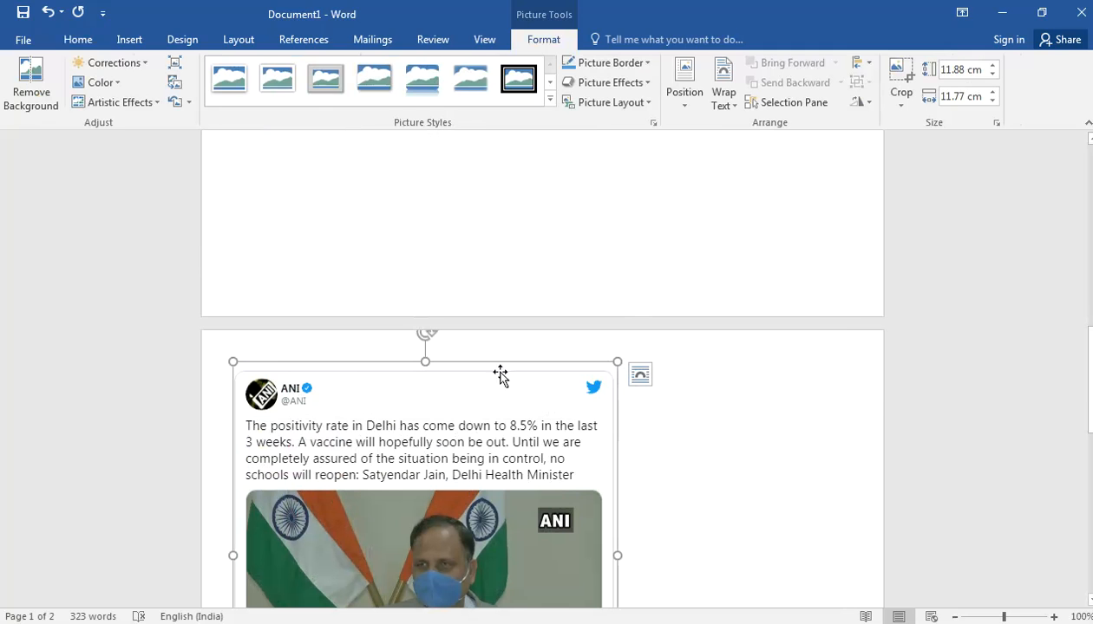
left_click(723, 96)
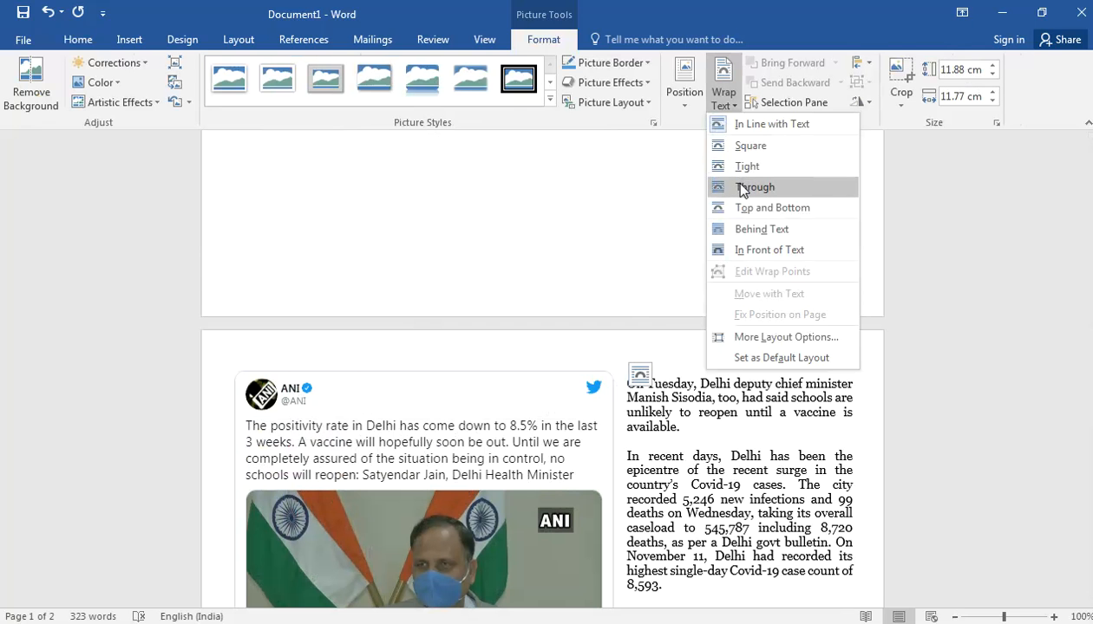
left_click(745, 166)
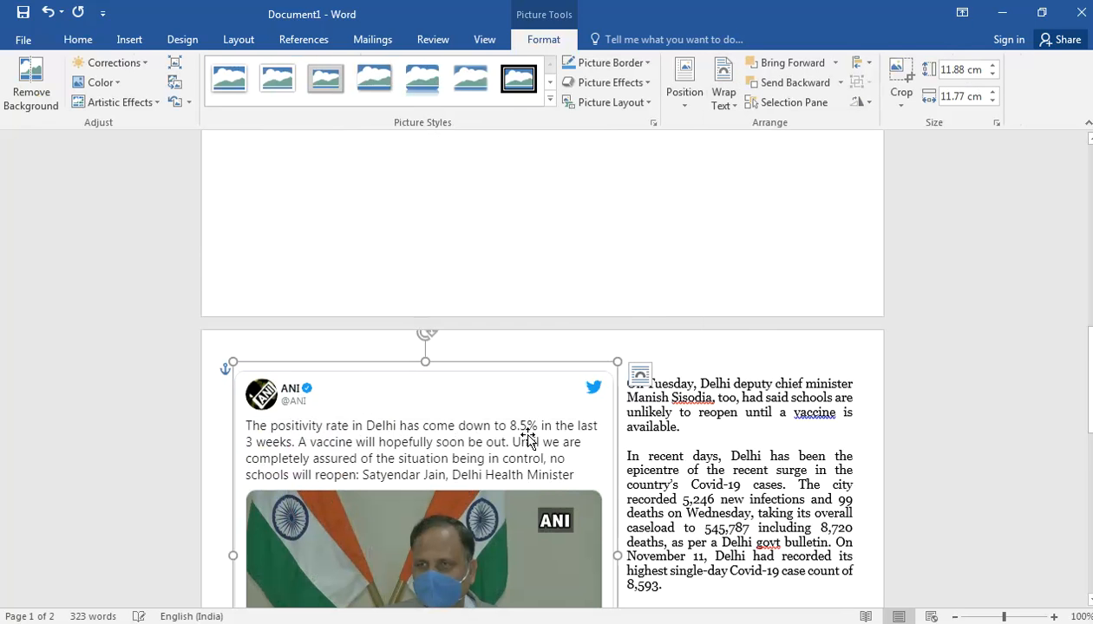
scroll(536, 404, "down", 5)
scroll(540, 435, "down", 4)
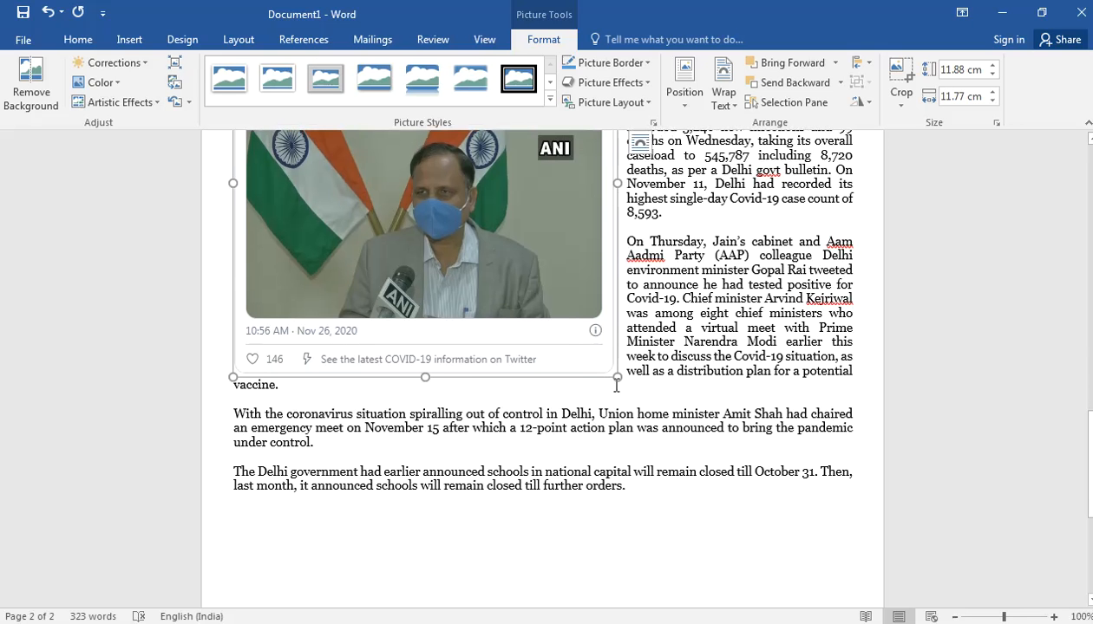
left_click_drag(616, 379, 560, 321)
scroll(590, 385, "up", 15)
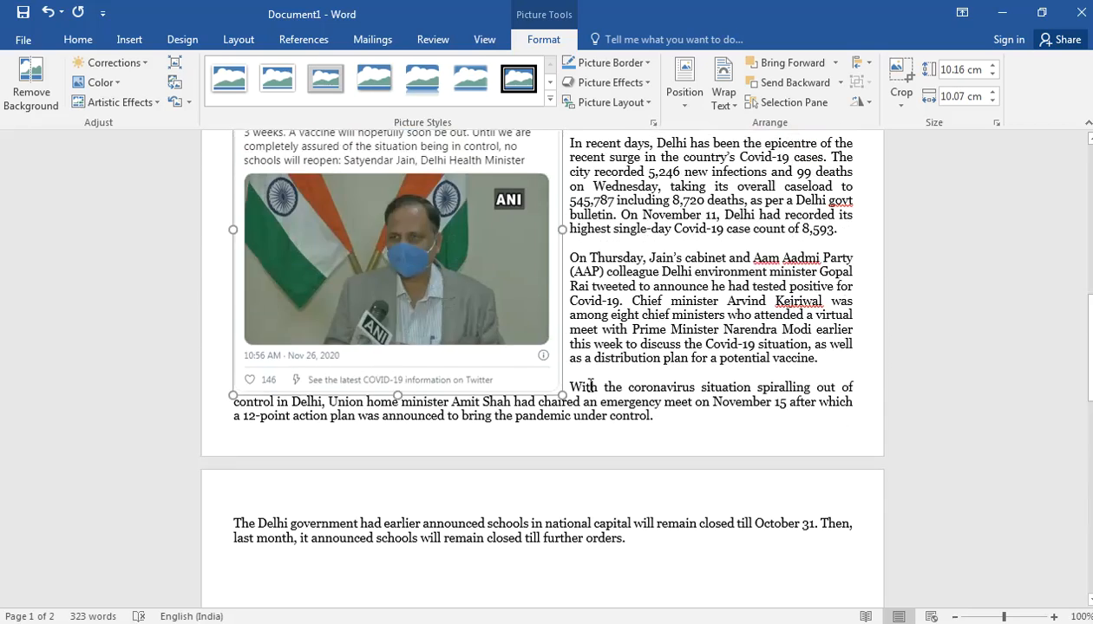
- Shrink the photo of the students to about 6.38 cm high by 12.4 cm wide and set its text wrapping to Square
scroll(590, 385, "up", 8)
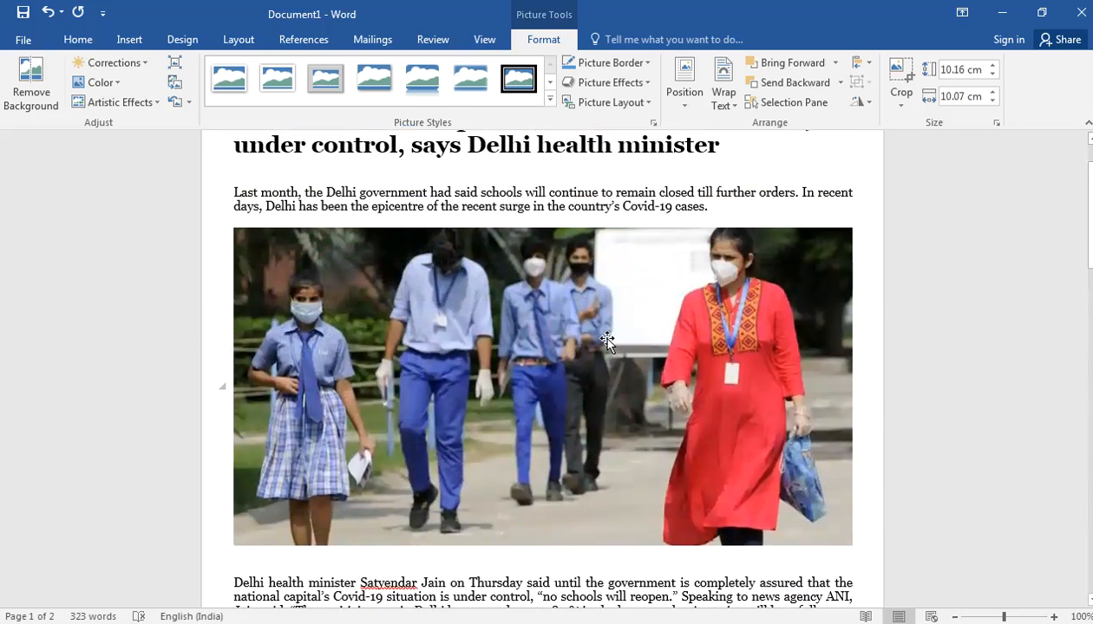
left_click(606, 341)
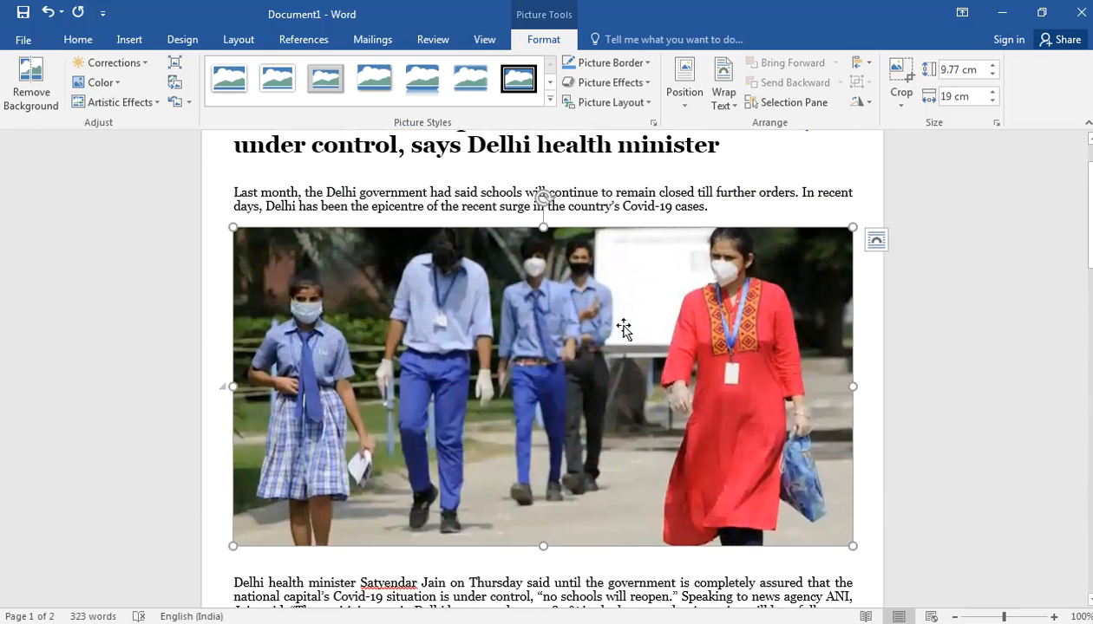
left_click(722, 96)
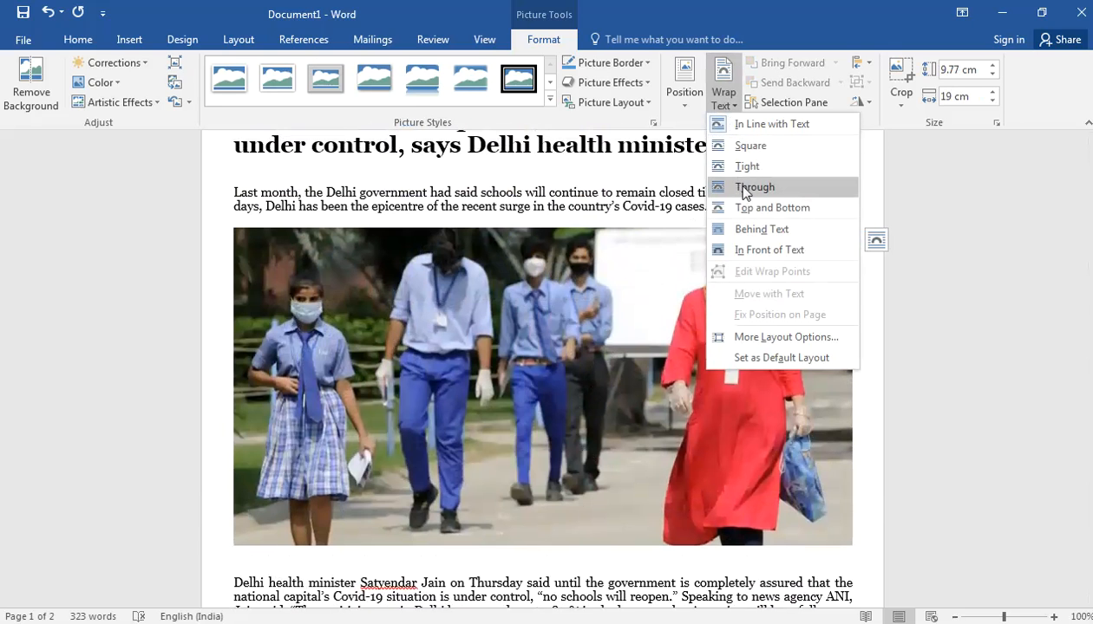
left_click(312, 422)
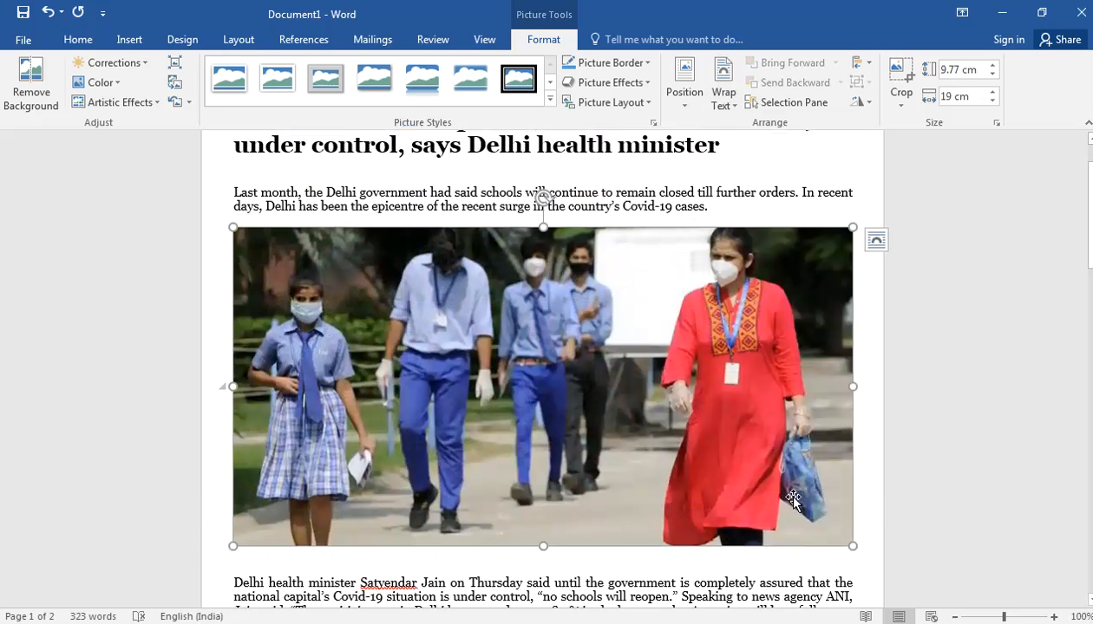
left_click_drag(850, 544, 618, 434)
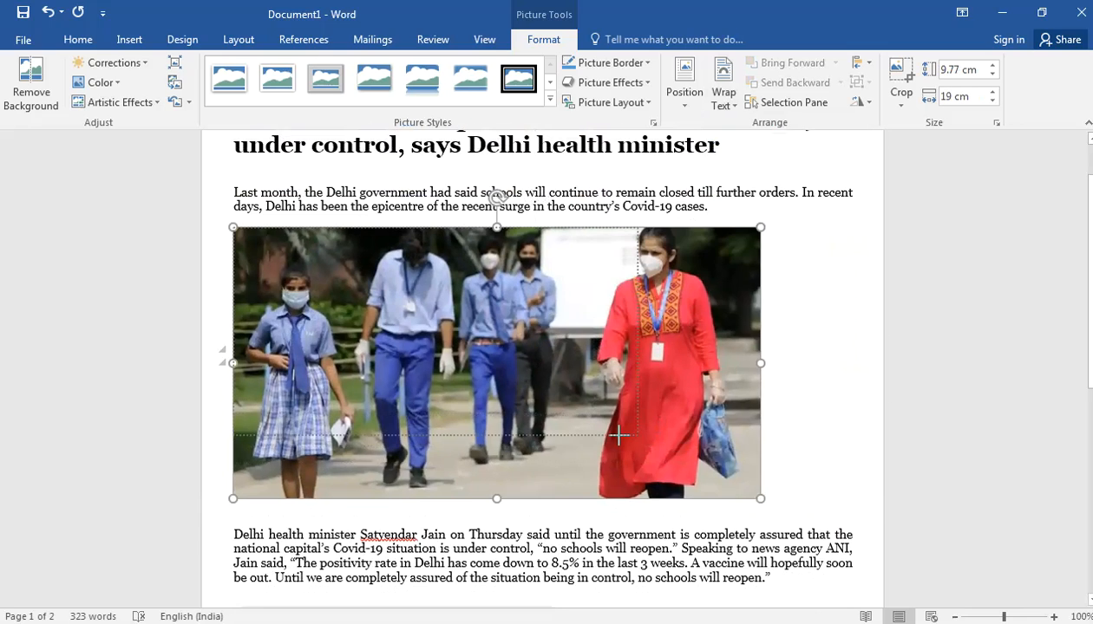
left_click(723, 97)
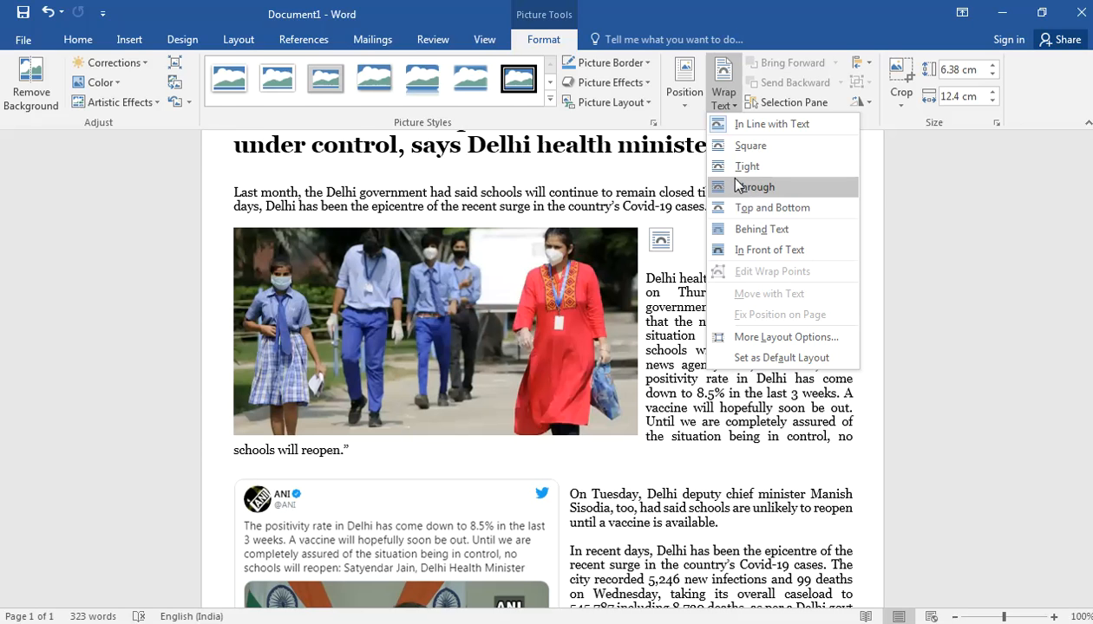
left_click(746, 147)
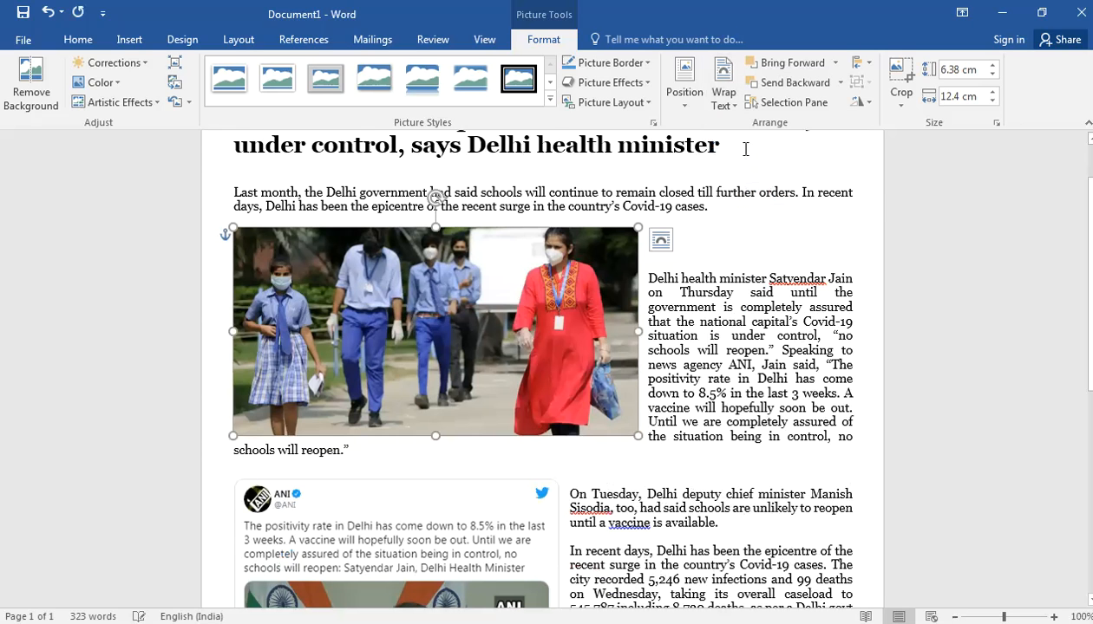
- Remove the blank lines above the "Delhi health minister" paragraph so it starts level with the photo, keeping the photo's gap below the introduction
left_click(719, 253)
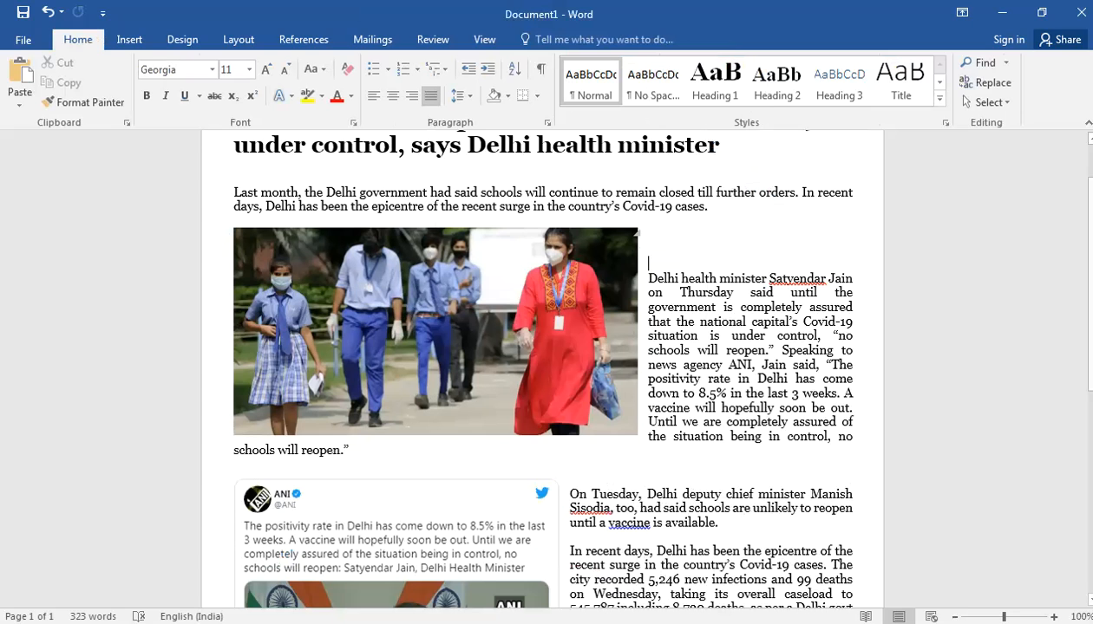
key("BackSpace")
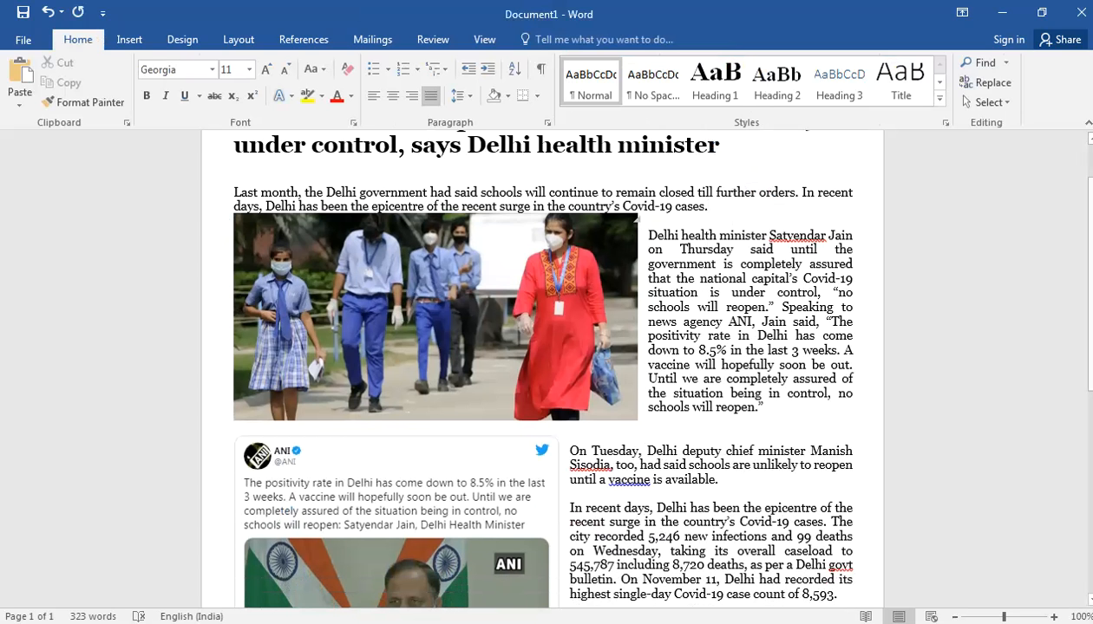
key("Return")
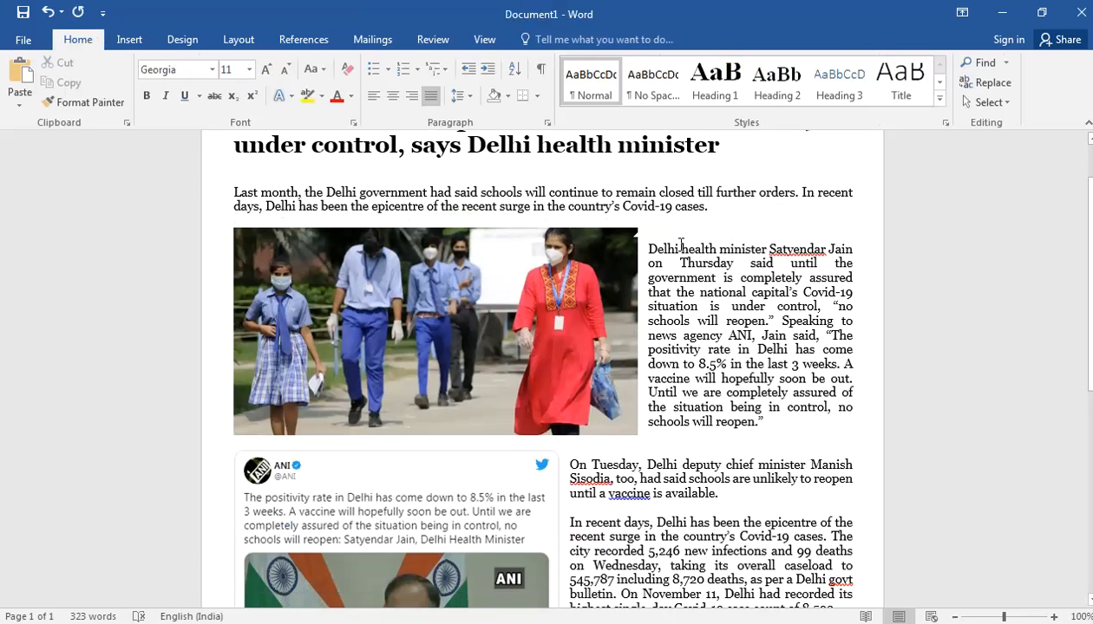
key("Delete")
- Add two line breaks after "no schools will reopen." to space the tweet away from the photo
left_click(784, 428)
key("Return")
key("Return")
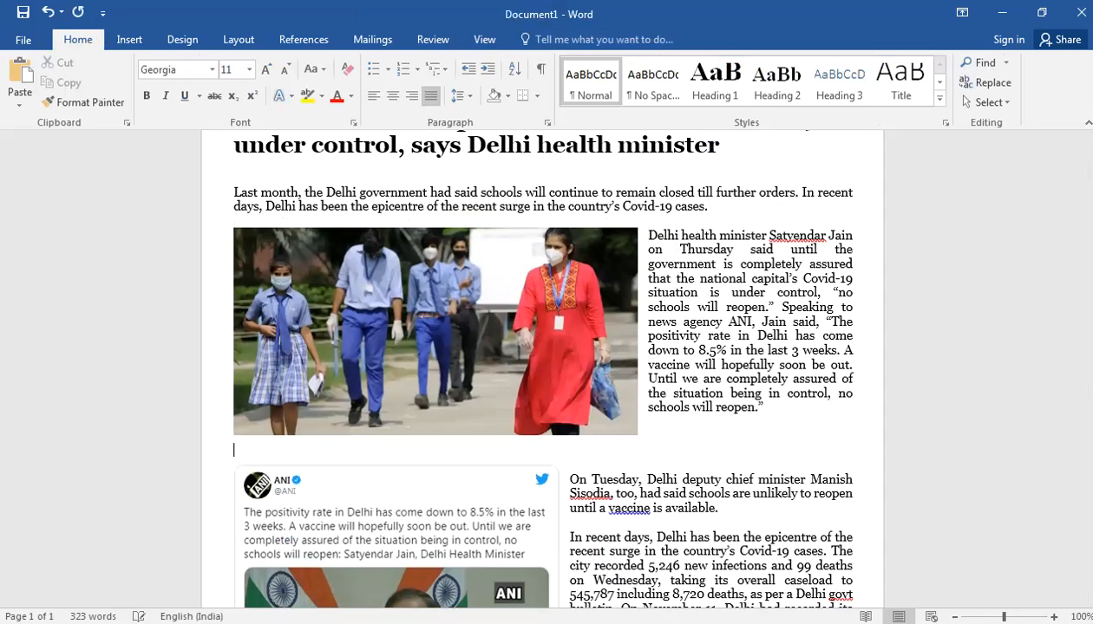
- Shrink the tweet picture slightly more, so the "With the coronavirus situation" paragraph runs full width below it
scroll(770, 418, "down", 6)
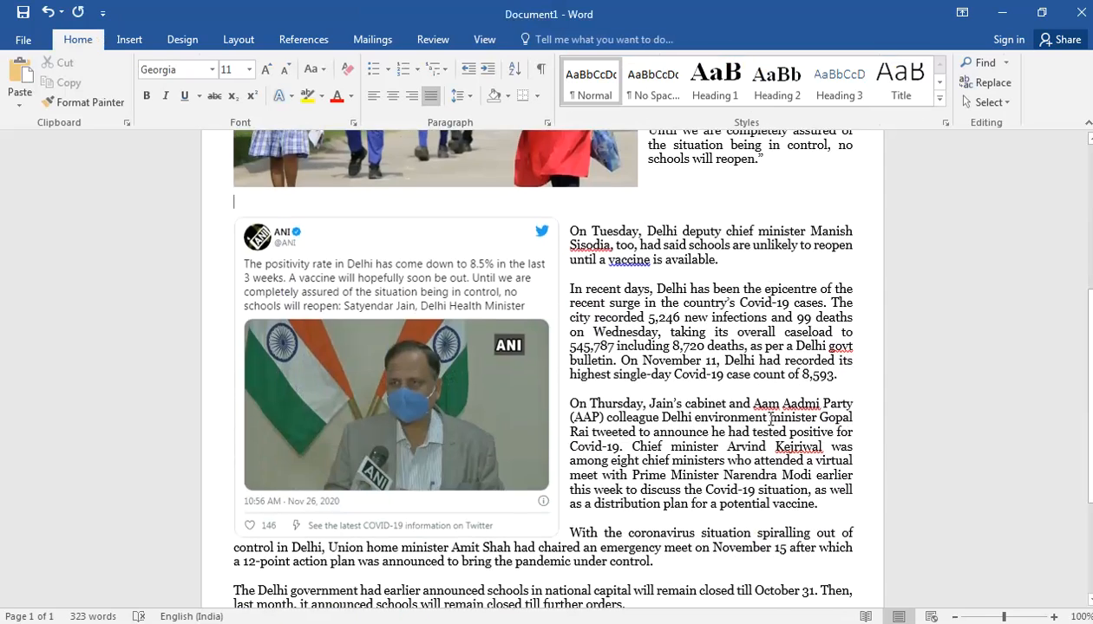
scroll(770, 419, "down", 3)
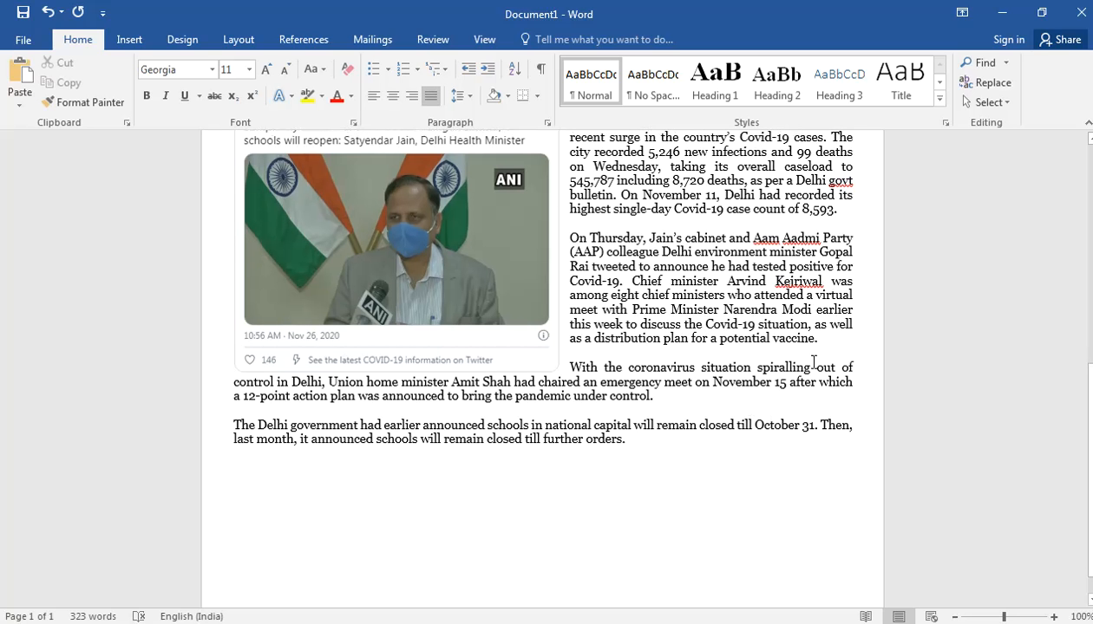
scroll(824, 347, "up", 3)
scroll(824, 349, "up", 2)
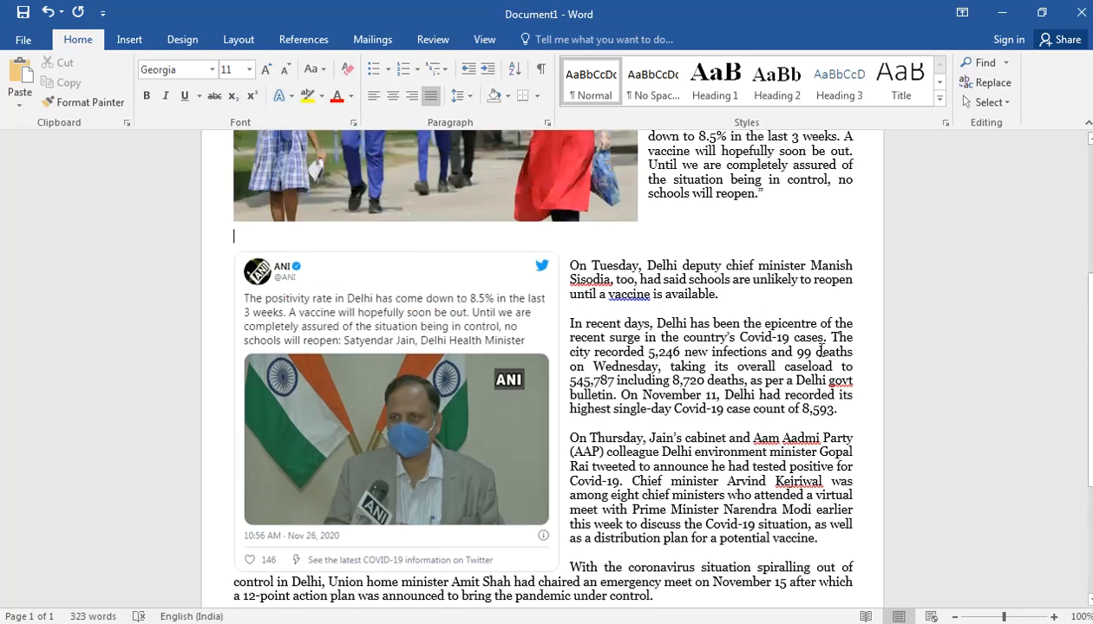
left_click(555, 575)
left_click_drag(558, 577, 524, 517)
left_click(699, 366)
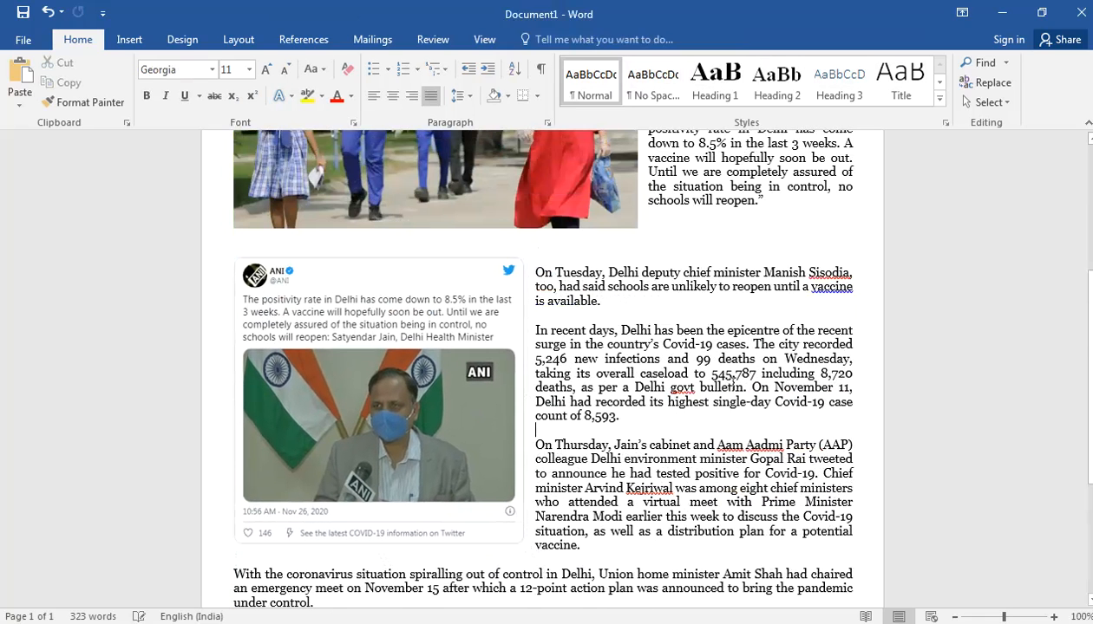
- Enlarge the photo of the students slightly, keeping the whole "Delhi health minister" paragraph wrapped beside it
scroll(714, 392, "up", 6)
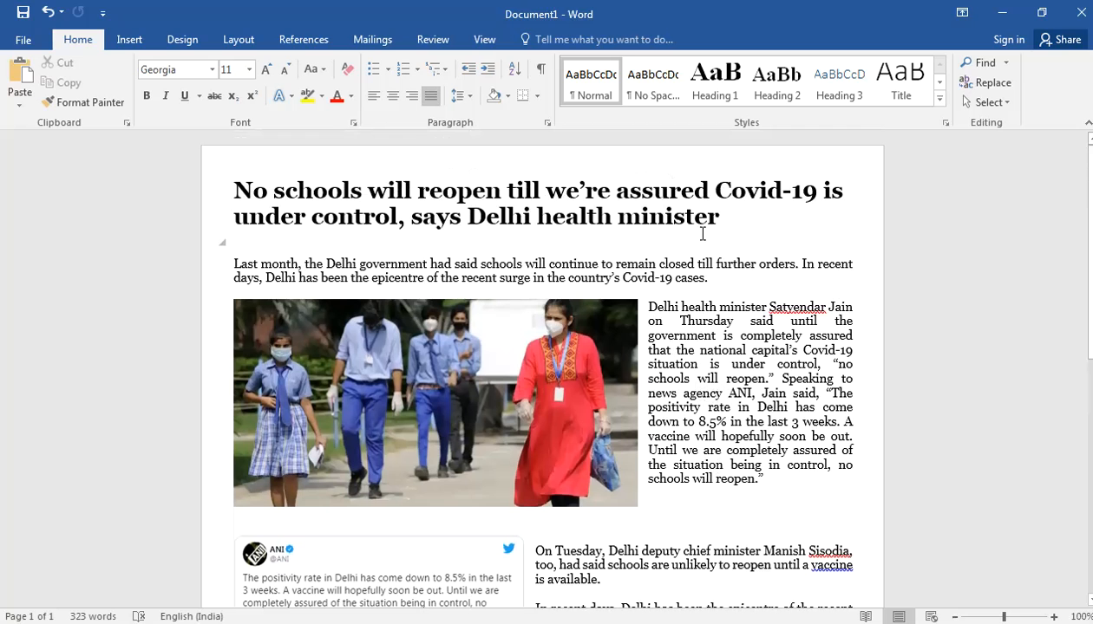
scroll(703, 373, "down", 1)
scroll(713, 389, "down", 2)
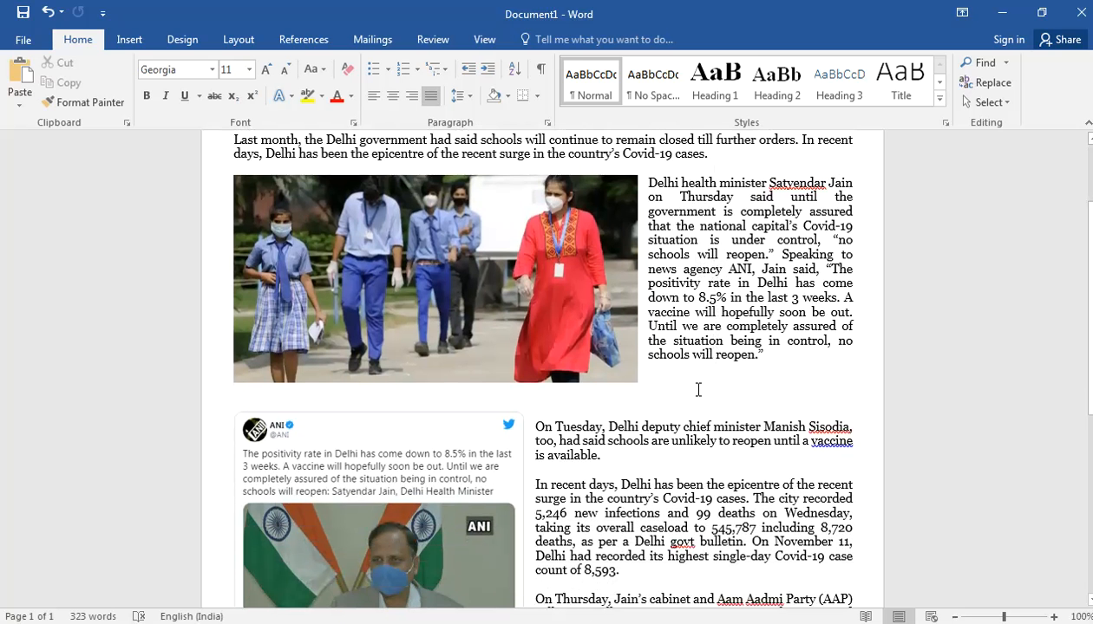
left_click(631, 378)
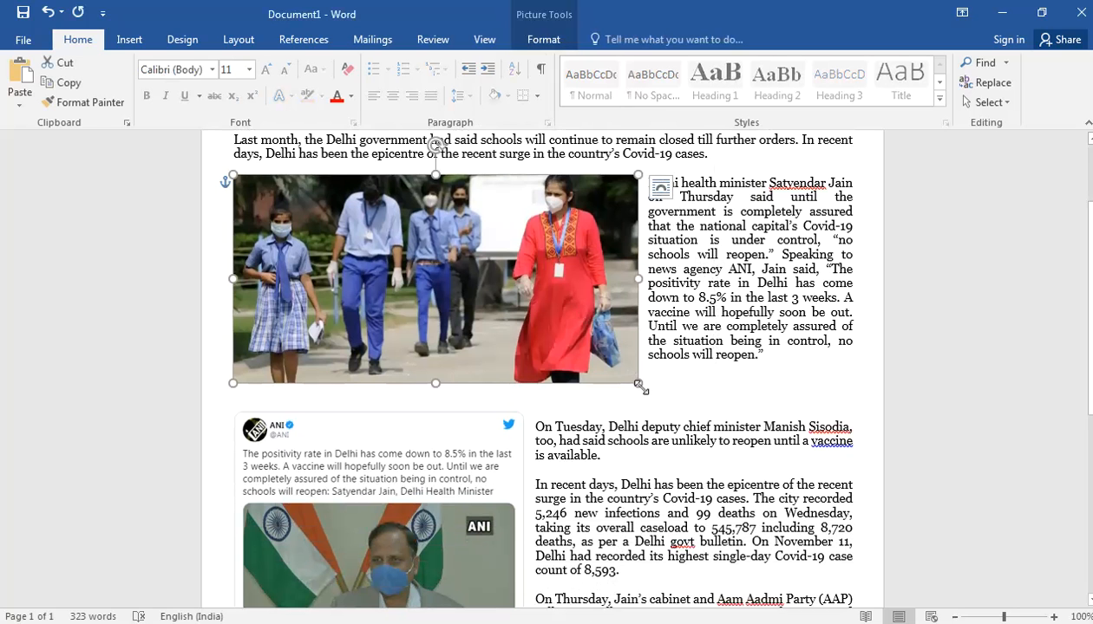
left_click_drag(639, 383, 577, 352)
left_click_drag(560, 290, 666, 349)
left_click(737, 425)
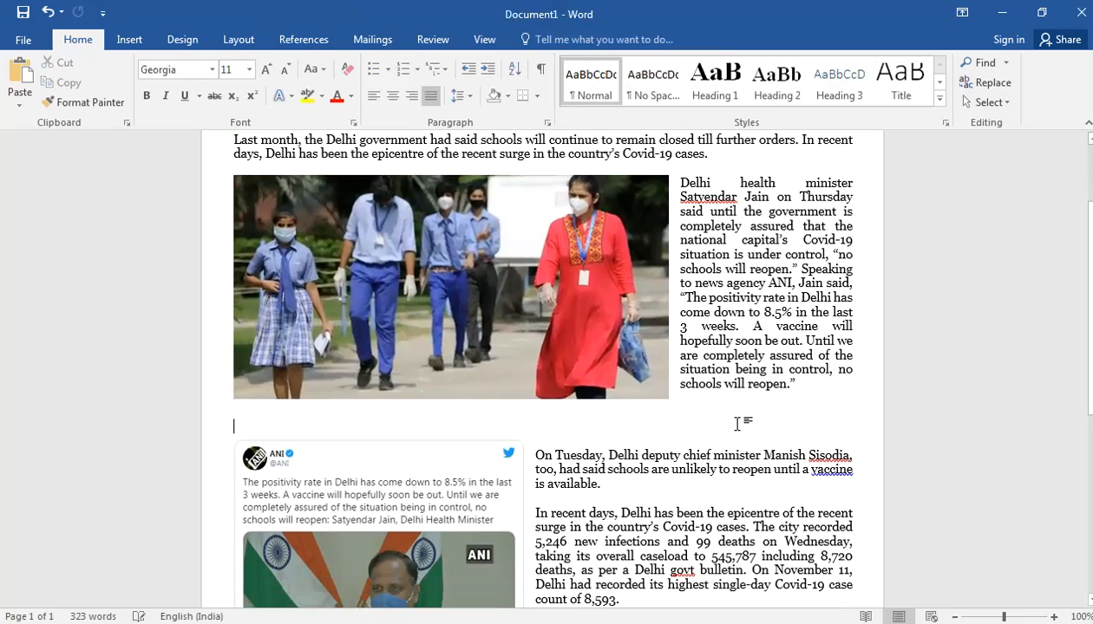
- Review the finished page from headline to last paragraph, checking how the text wraps around the photo and the tweet
scroll(737, 424, "up", 2)
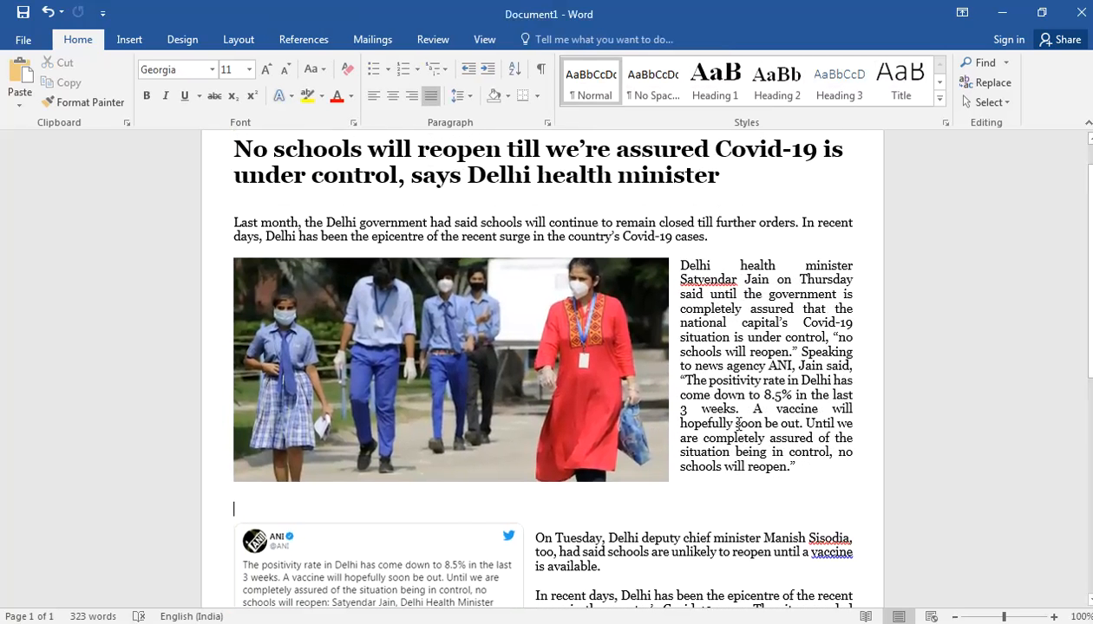
scroll(736, 424, "down", 2)
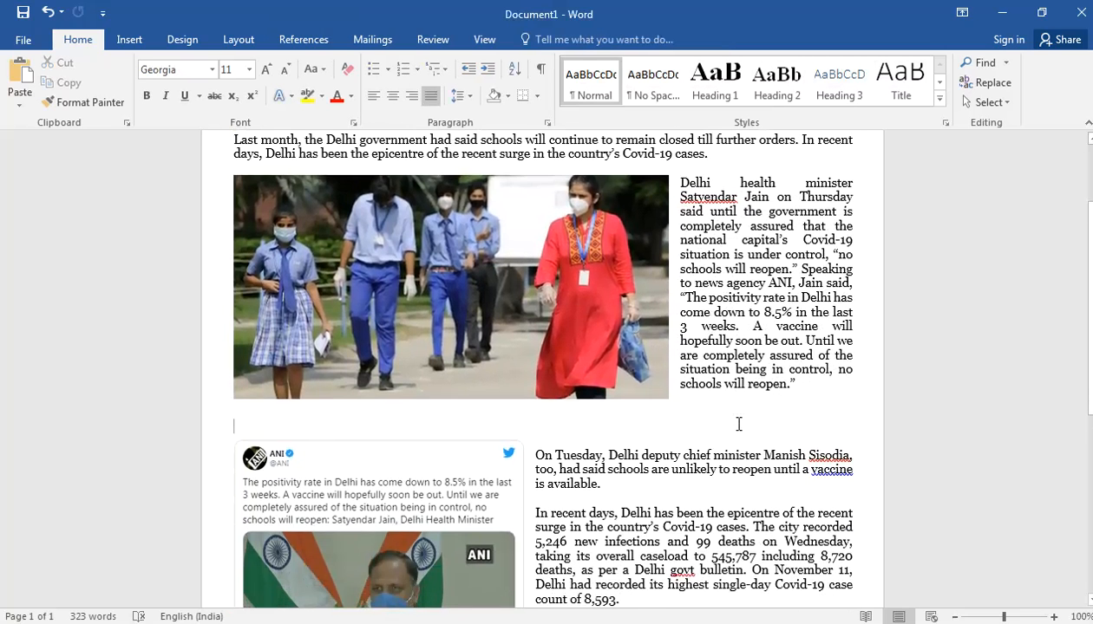
scroll(694, 395, "up", 2)
scroll(650, 373, "down", 5)
scroll(679, 419, "down", 5)
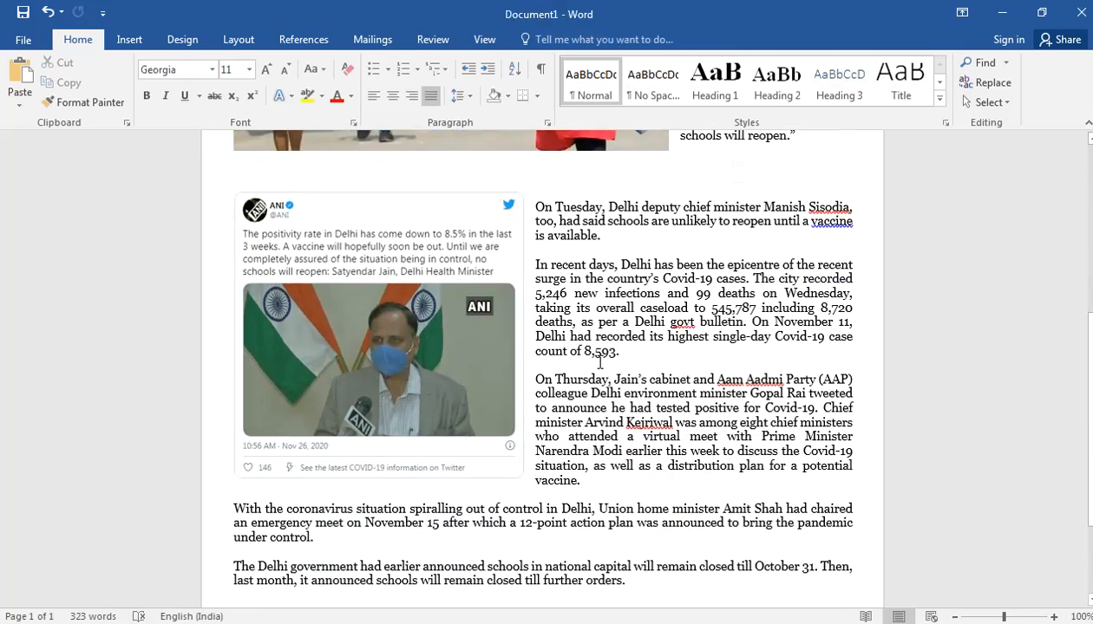
scroll(622, 463, "down", 2)
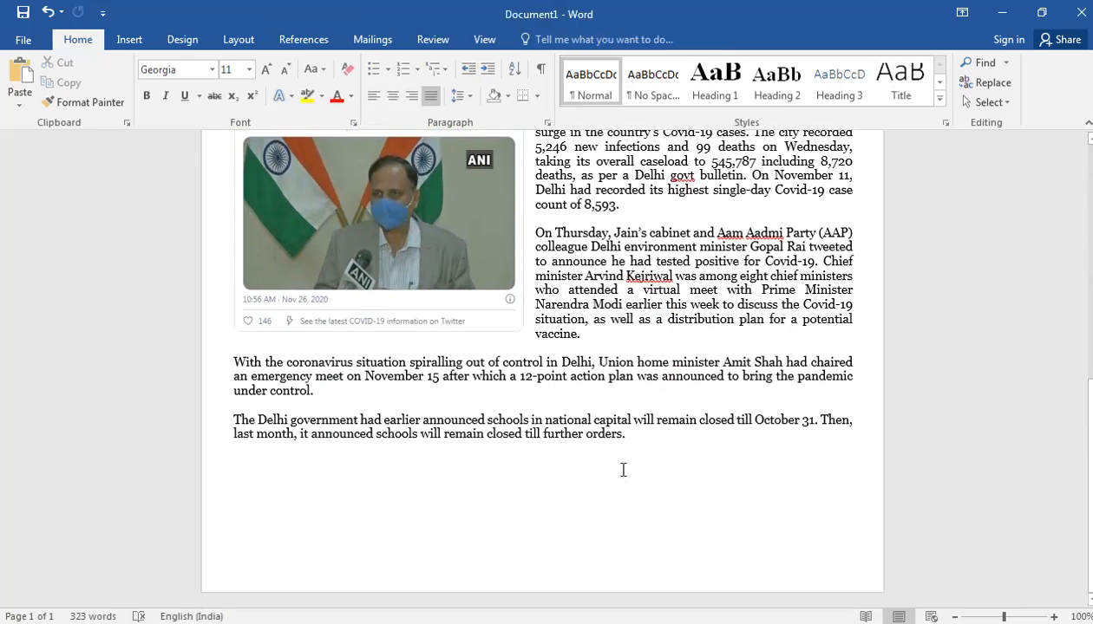
scroll(623, 470, "up", 5)
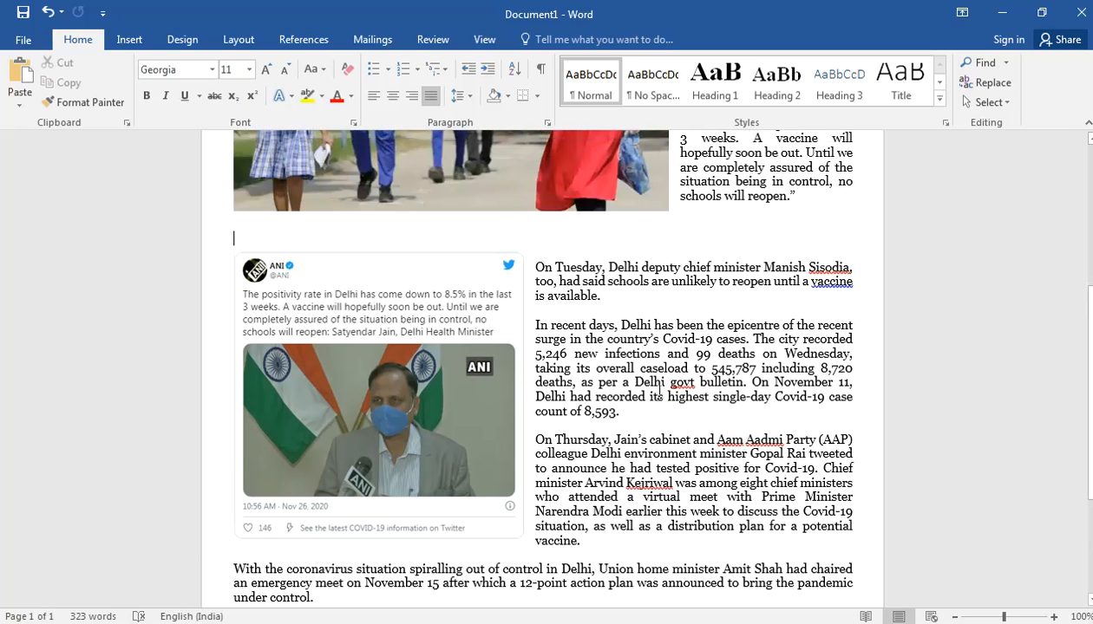
scroll(631, 462, "down", 5)
scroll(659, 391, "up", 4)
scroll(659, 392, "up", 8)
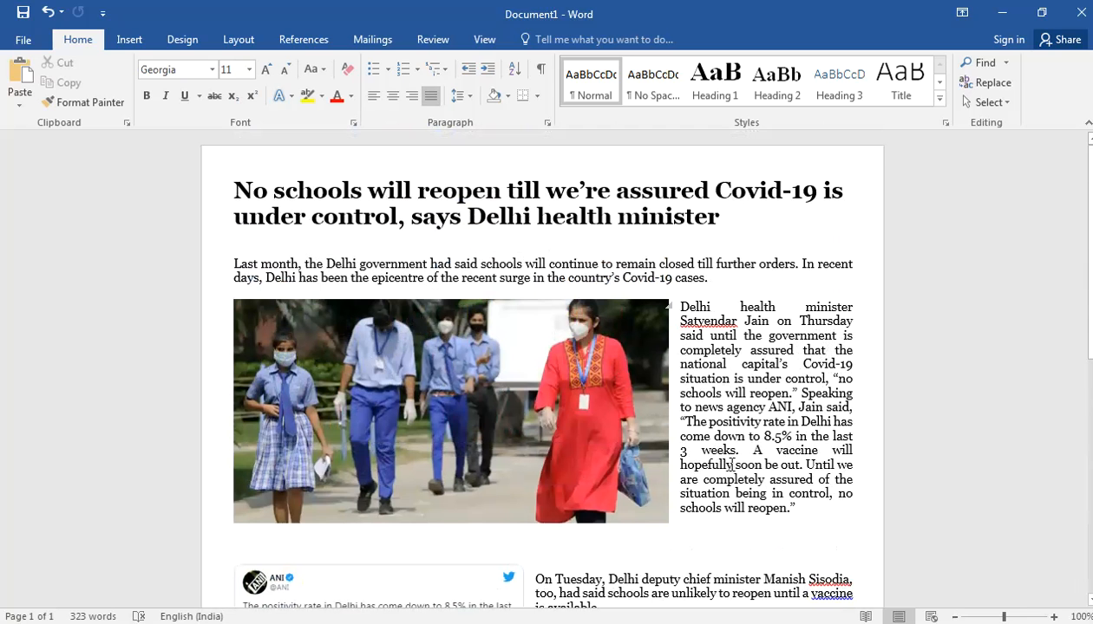
scroll(736, 468, "down", 2)
scroll(745, 475, "down", 2)
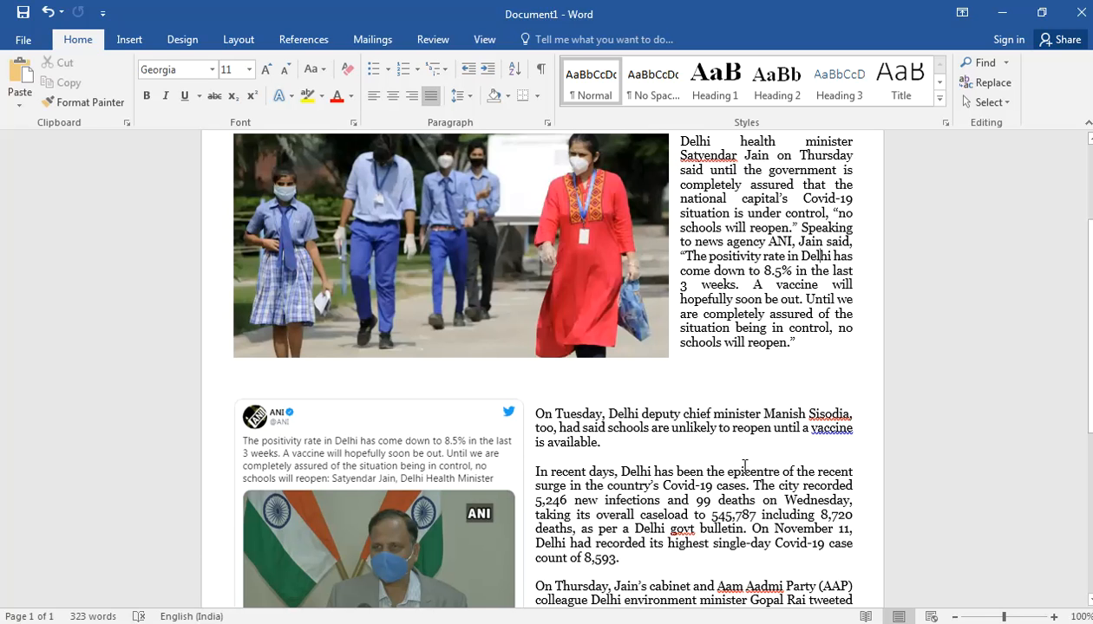
- Check the document down to its last paragraph and compare it with the Hindustan Times article in Chrome, from the "Delhi health minister" paragraph down
scroll(744, 466, "down", 4)
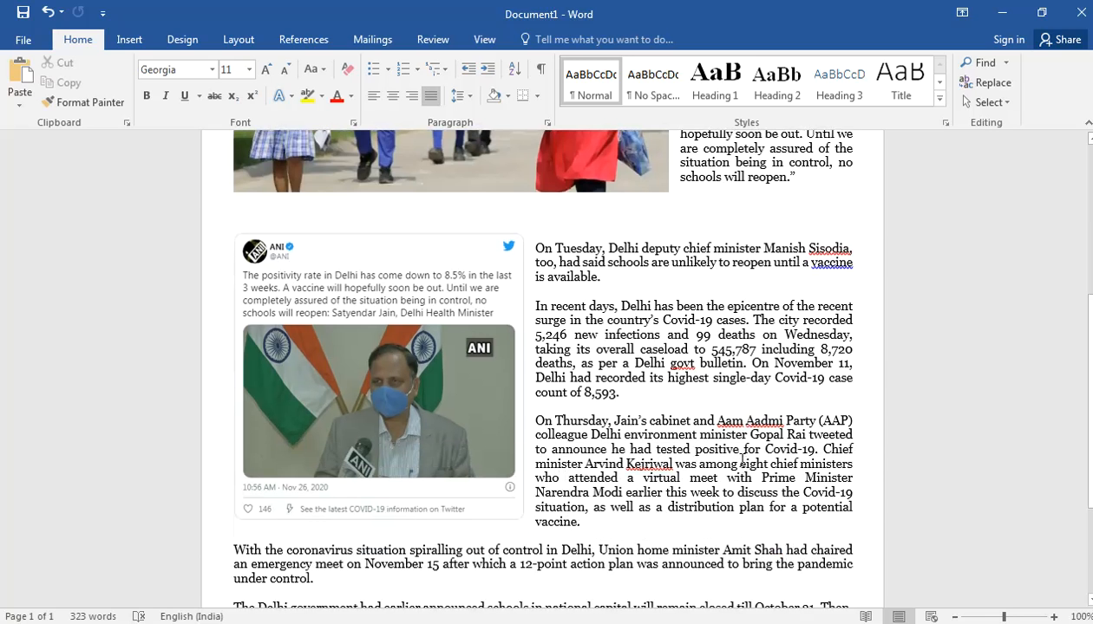
scroll(742, 460, "down", 3)
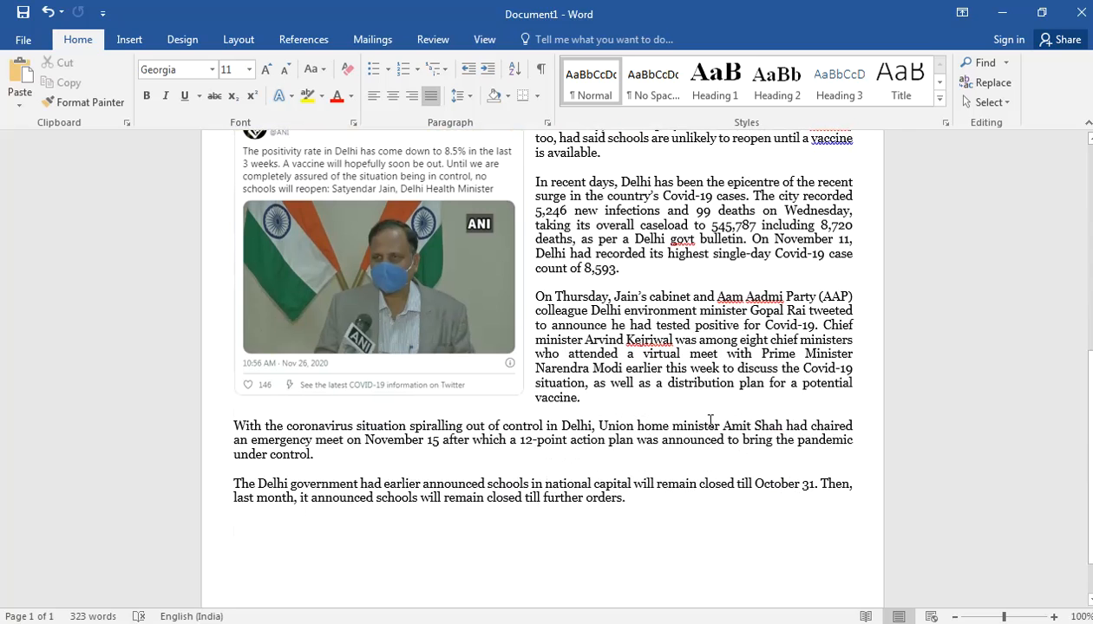
left_click(286, 623)
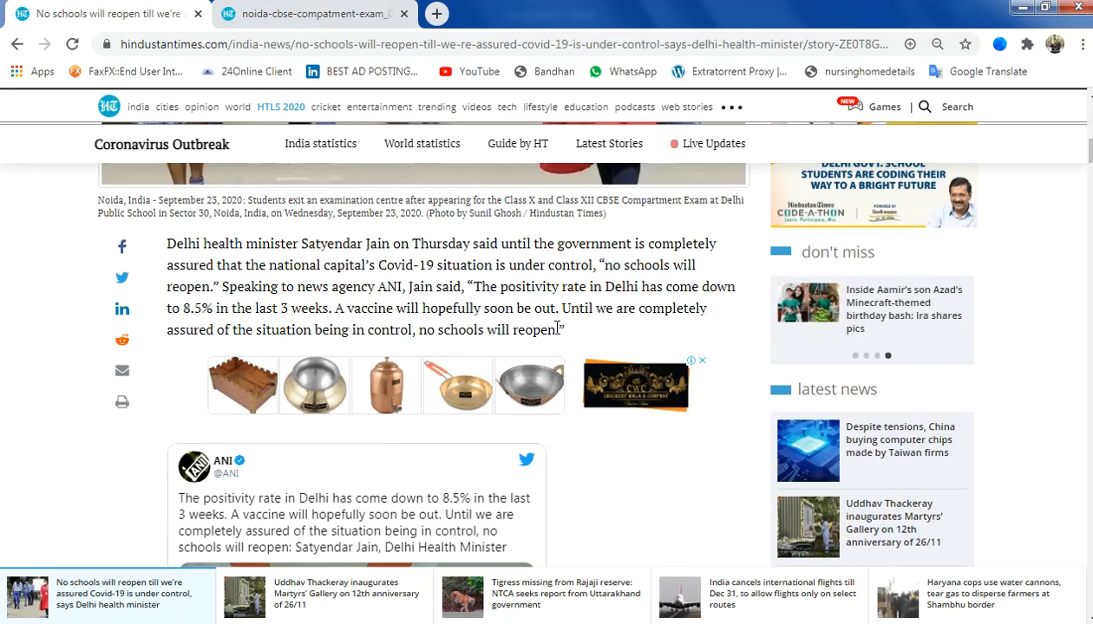
left_click_drag(167, 244, 675, 530)
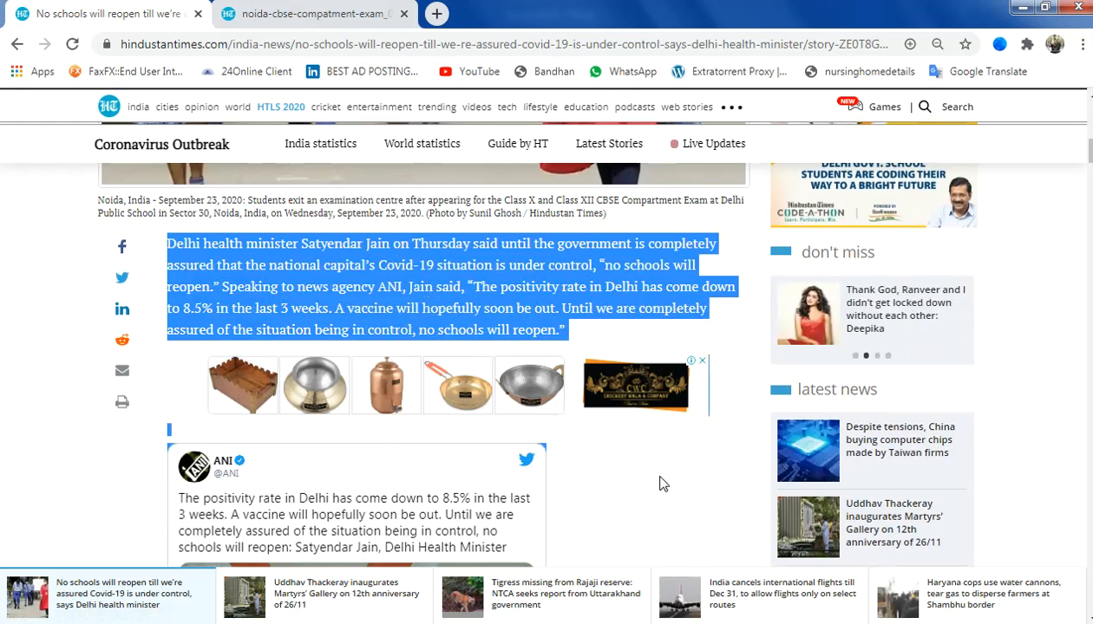
left_click(617, 343)
scroll(702, 382, "down", 2)
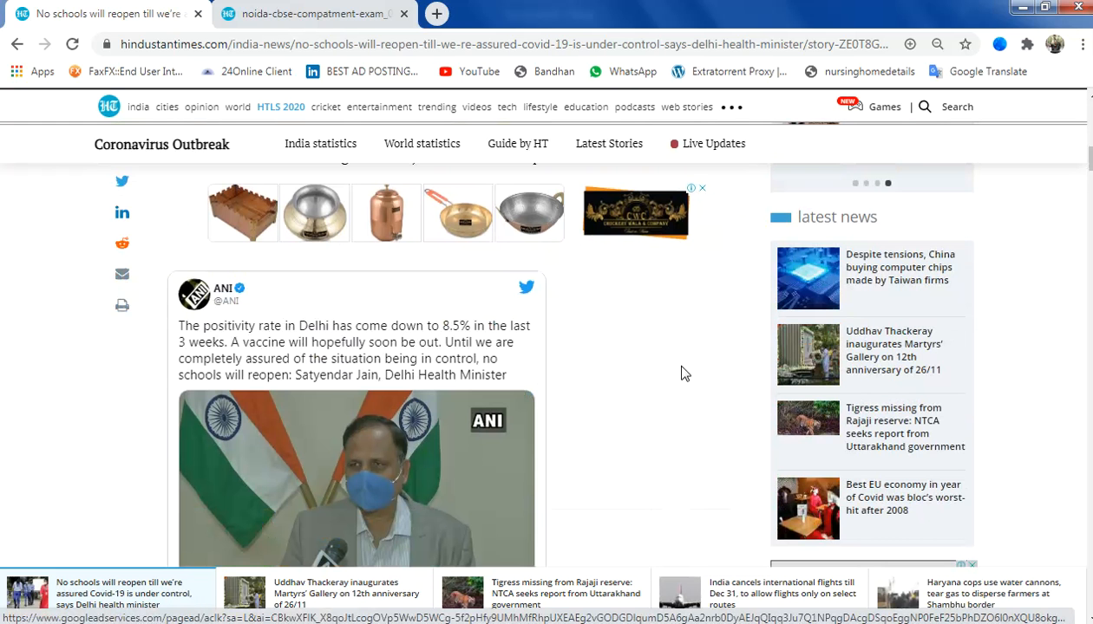
scroll(681, 373, "down", 4)
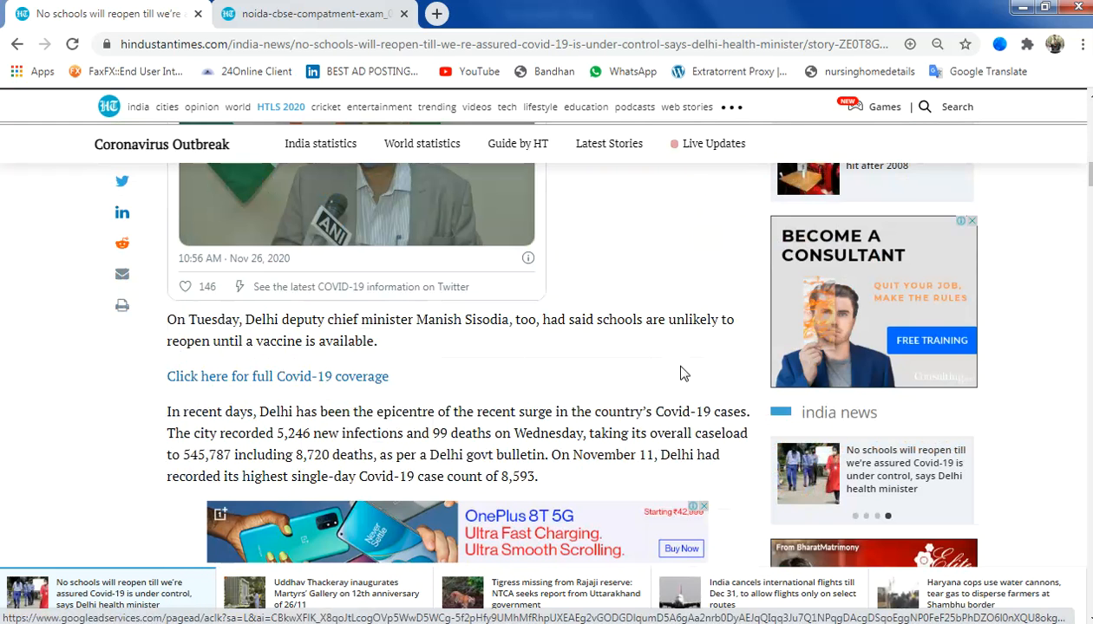